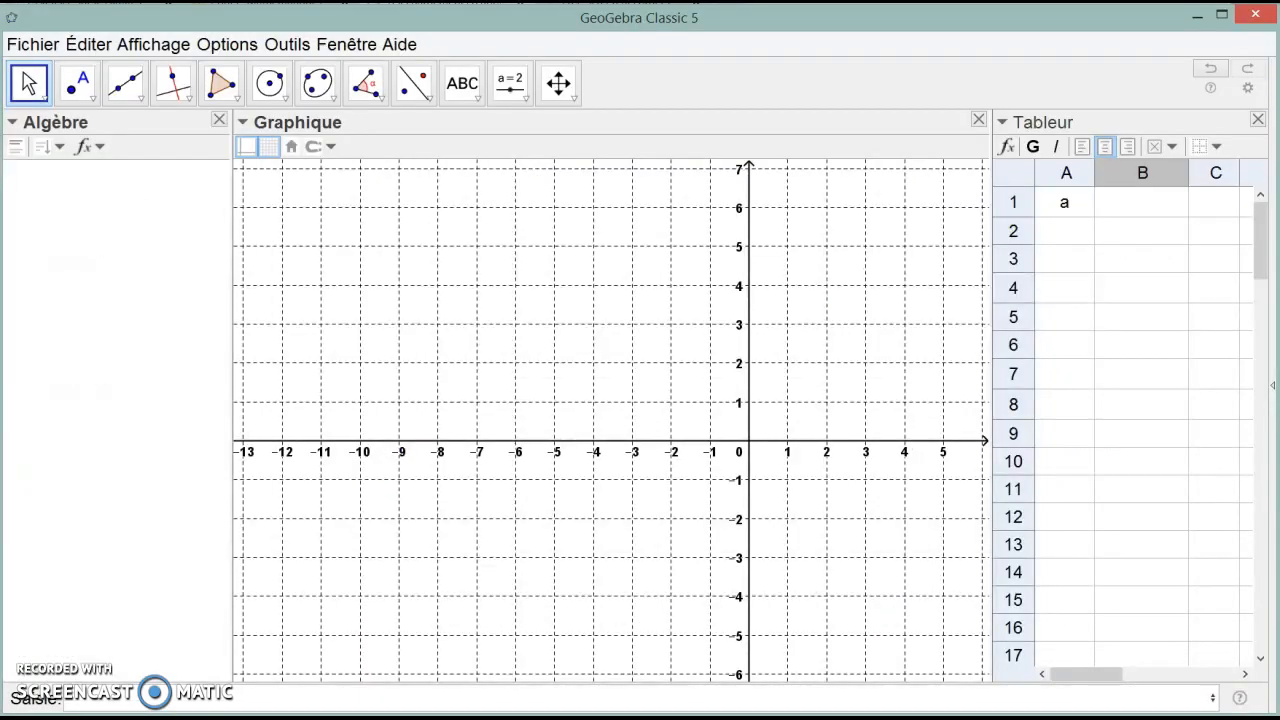
Step: Close the spreadsheet view and plot a free point in the graph at about (-1.77, 4.32)
{"action": "left_click", "coordinate": [1258, 119]}
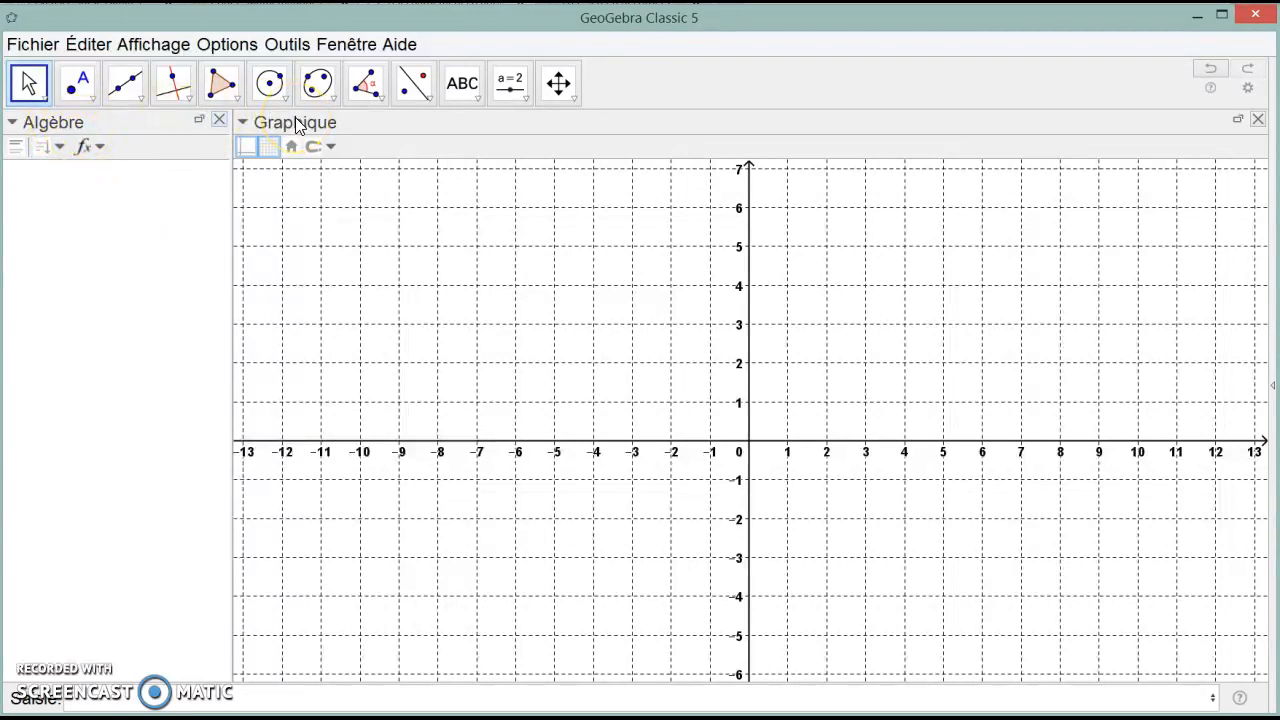
{"action": "left_click", "coordinate": [80, 85]}
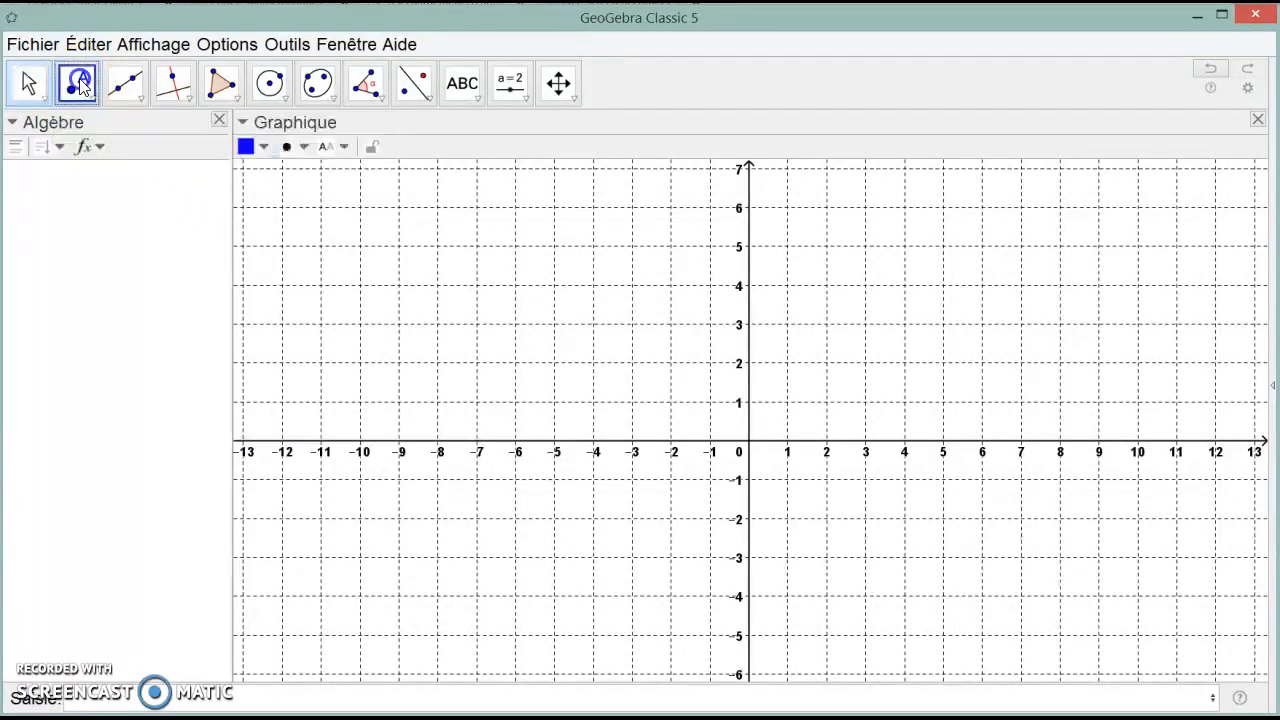
{"action": "left_click", "coordinate": [81, 86]}
{"action": "mouse_move", "coordinate": [222, 85]}
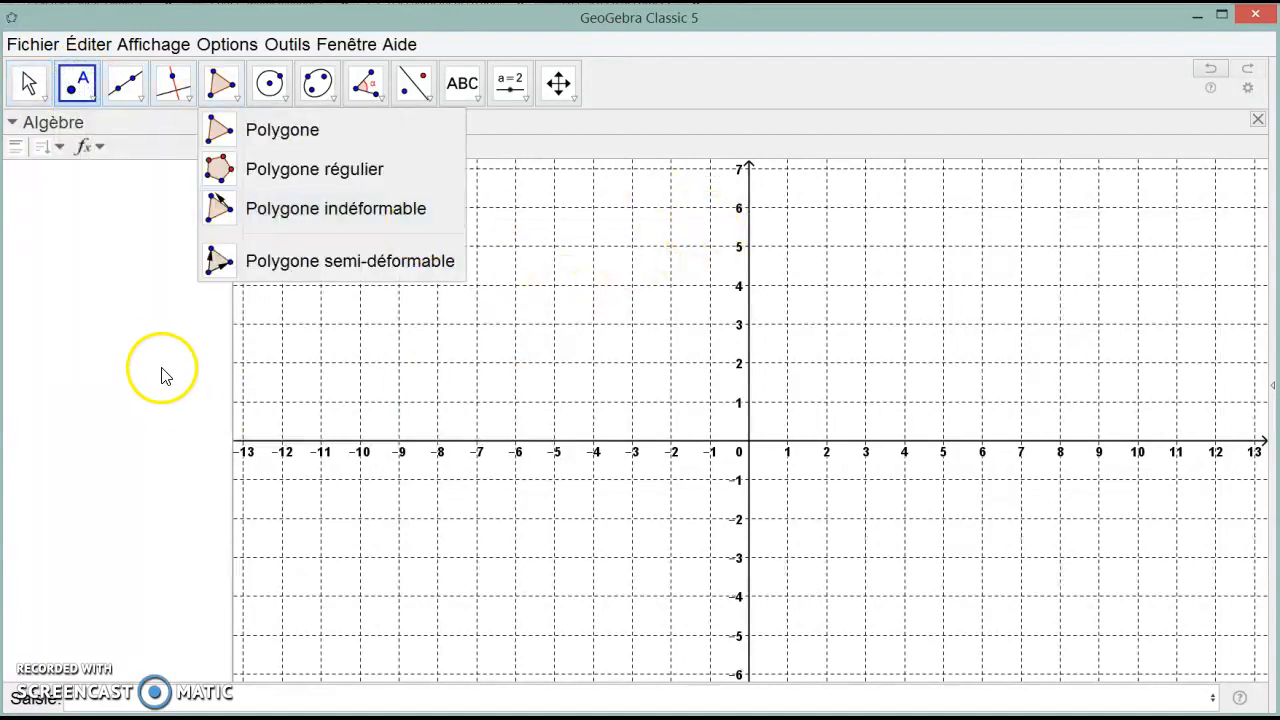
{"action": "mouse_move", "coordinate": [84, 86]}
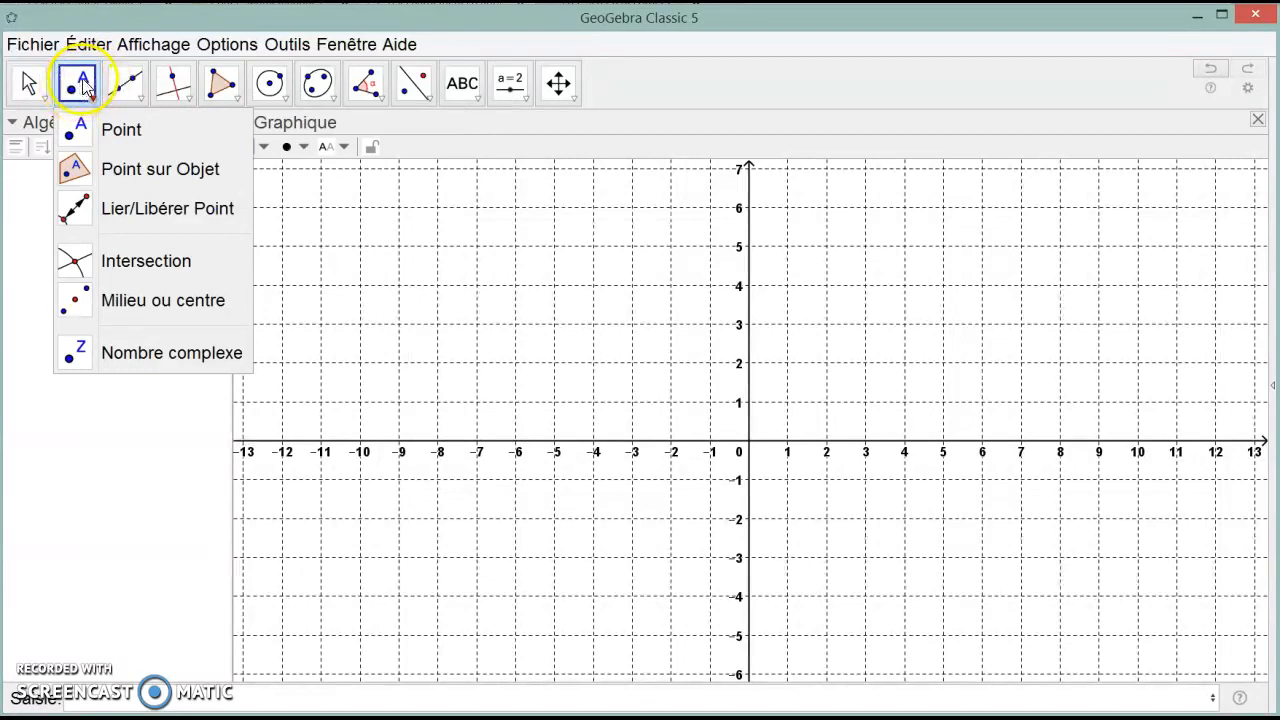
{"action": "left_click", "coordinate": [680, 272]}
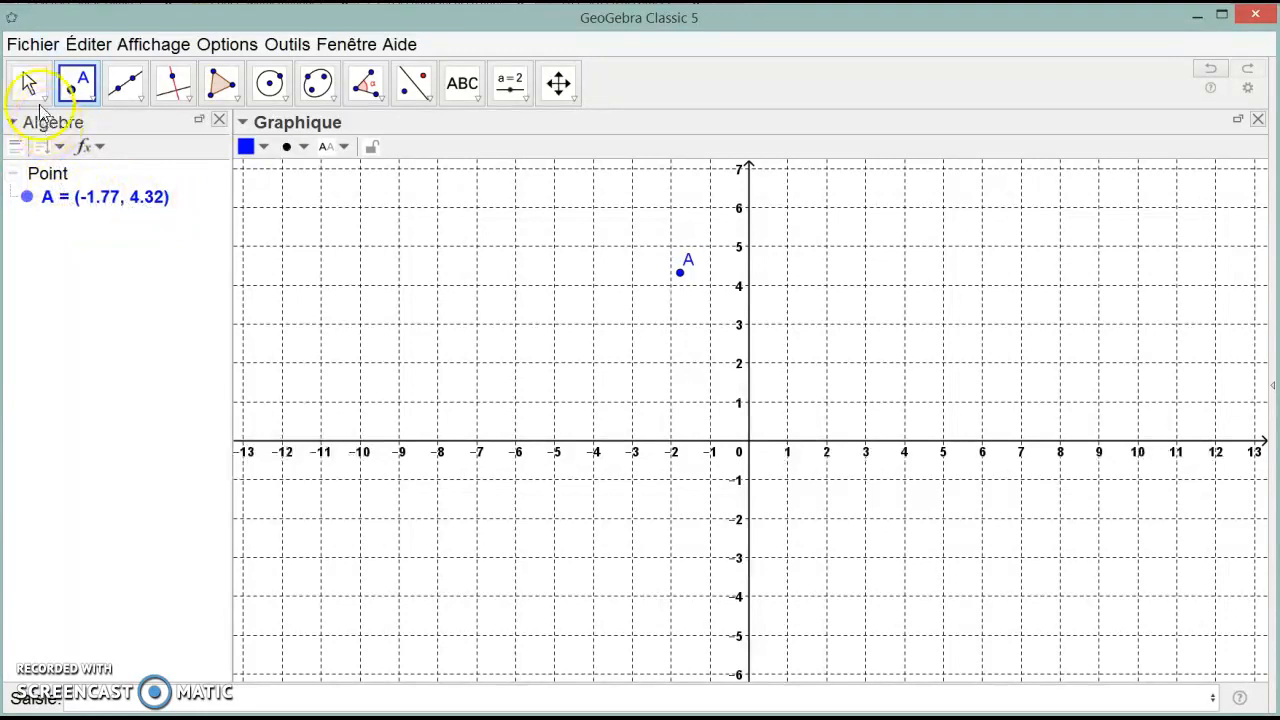
Step: Move point A in the graph to about (-9.04, 3.87)
{"action": "left_click", "coordinate": [27, 87]}
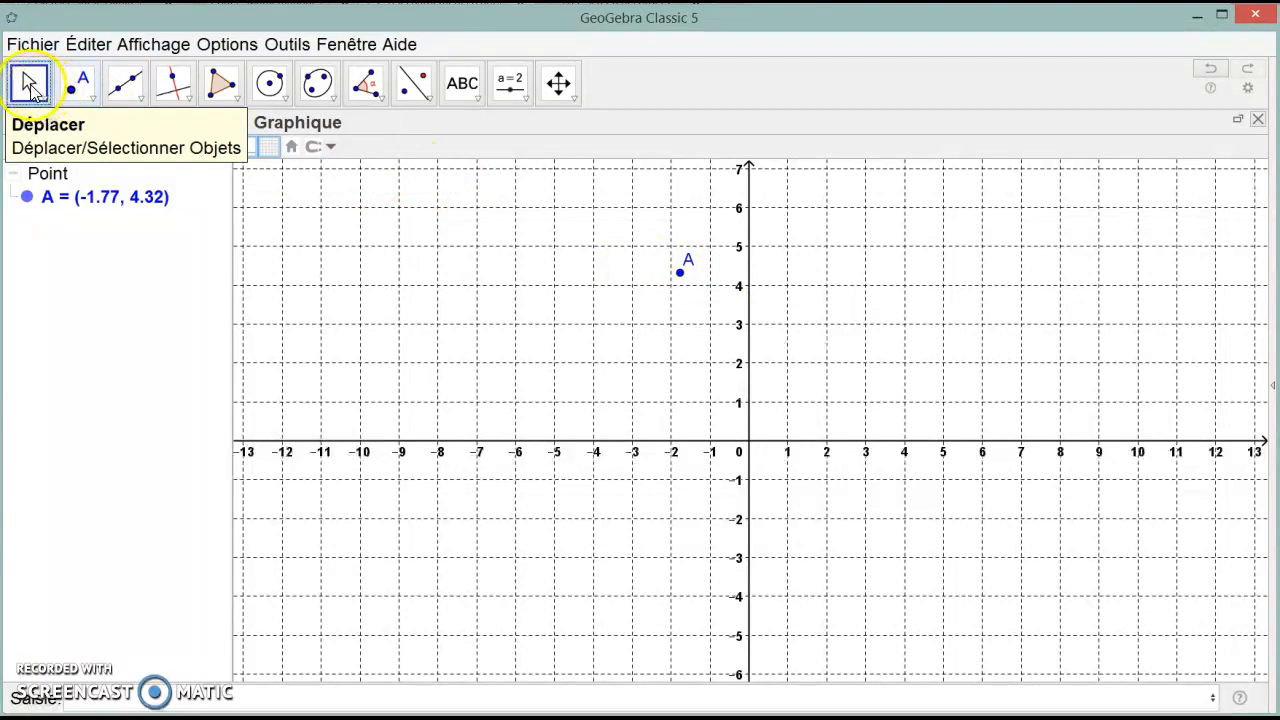
{"action": "left_click_drag", "start_coordinate": [680, 273], "coordinate": [397, 289]}
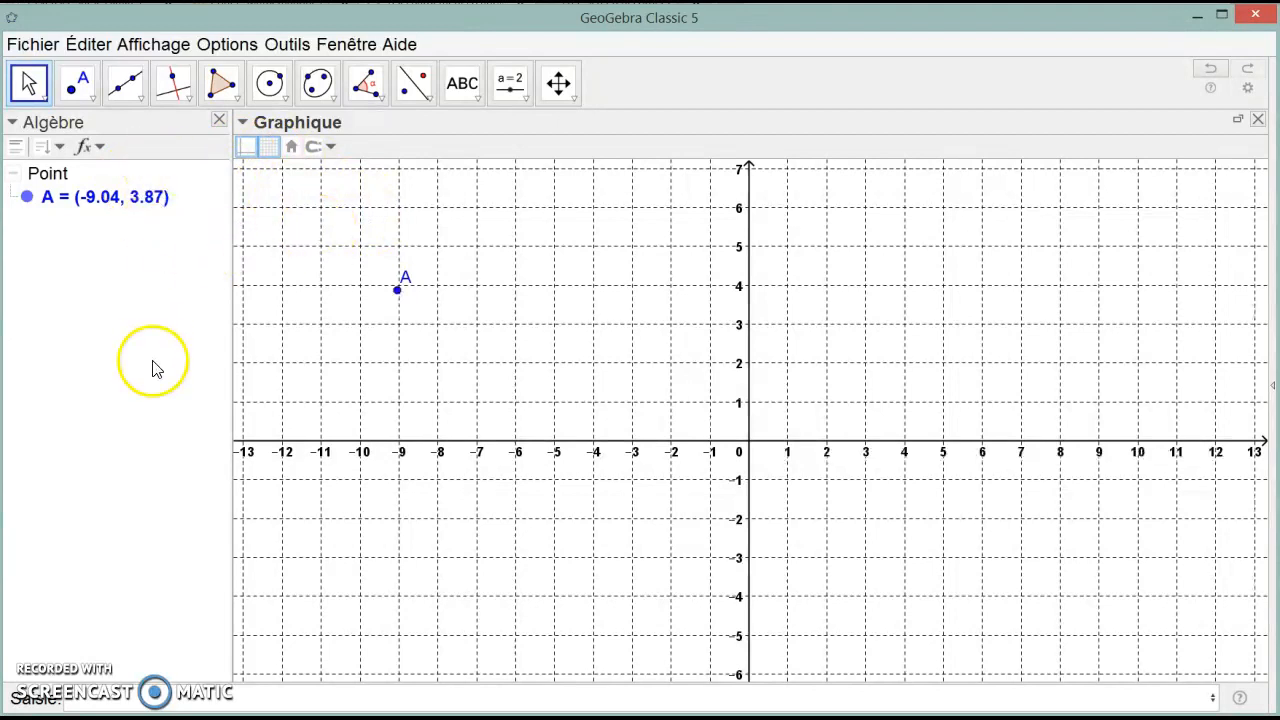
Step: Hide the Algebra view and show it again
{"action": "left_click", "coordinate": [218, 119]}
{"action": "left_click", "coordinate": [170, 45]}
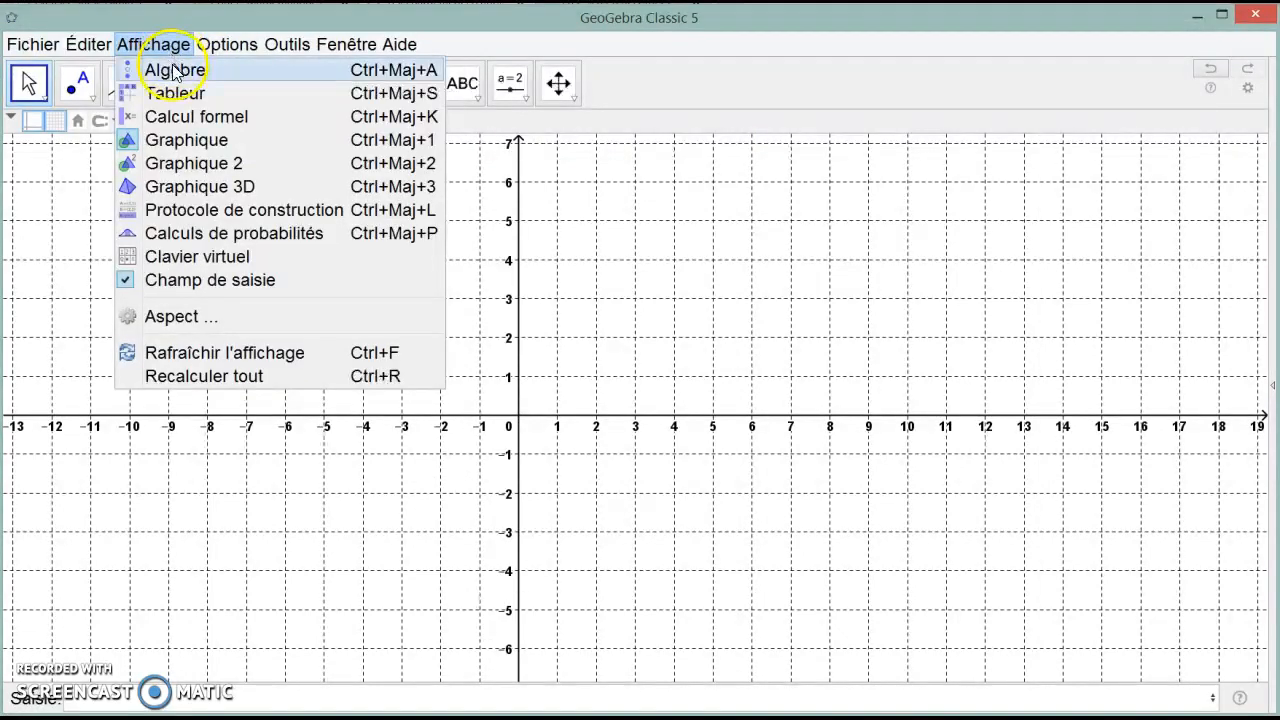
{"action": "left_click", "coordinate": [170, 69]}
Step: Delete point A from the construction
{"action": "left_click", "coordinate": [137, 335]}
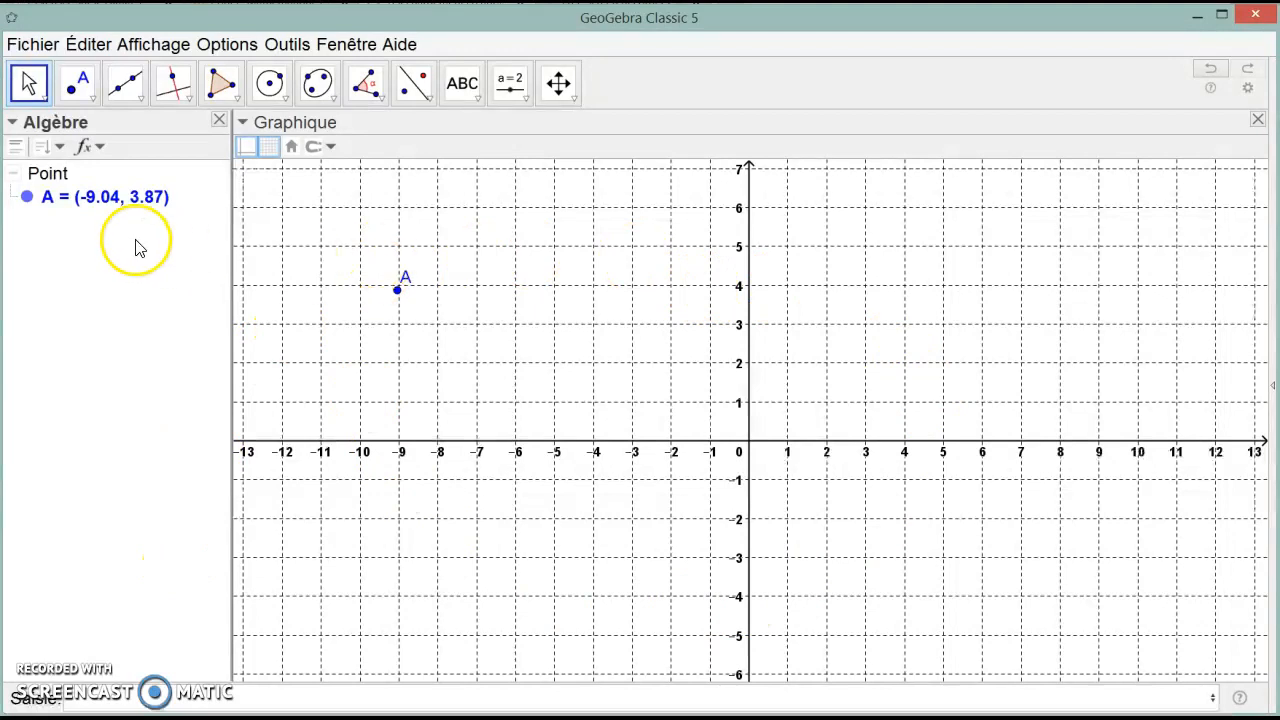
{"action": "left_click", "coordinate": [130, 205]}
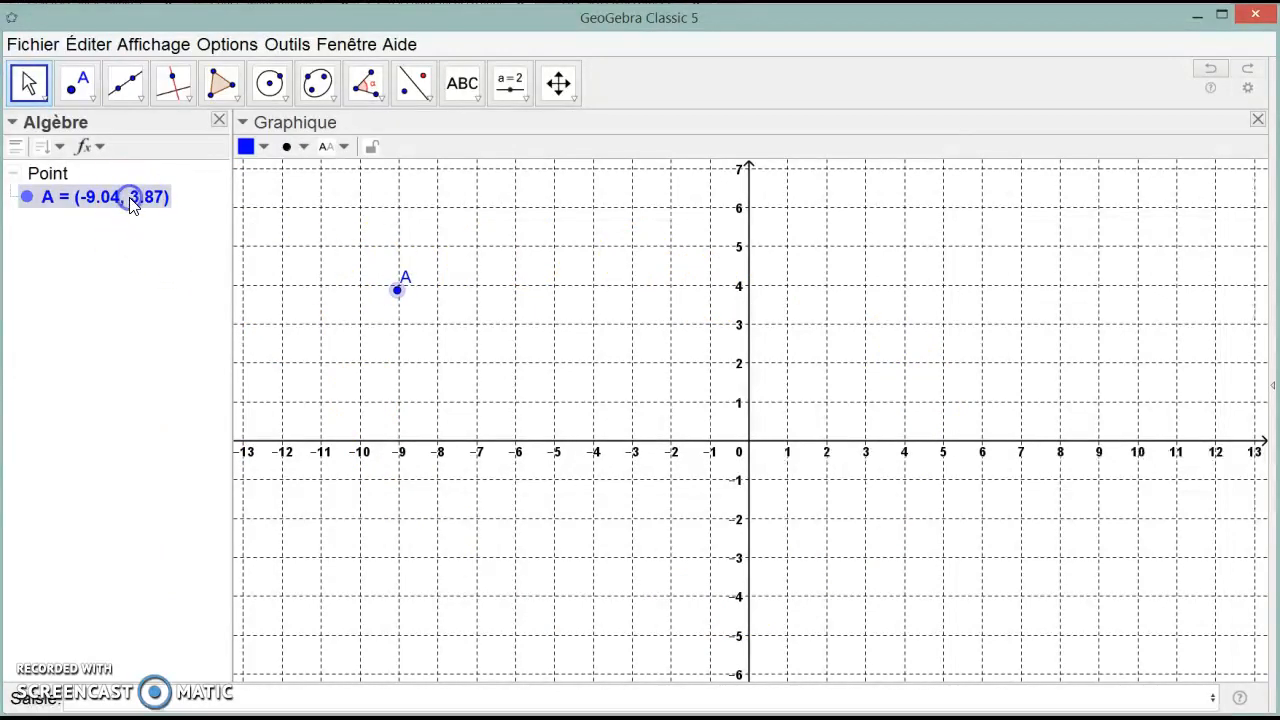
{"action": "key", "text": "Delete"}
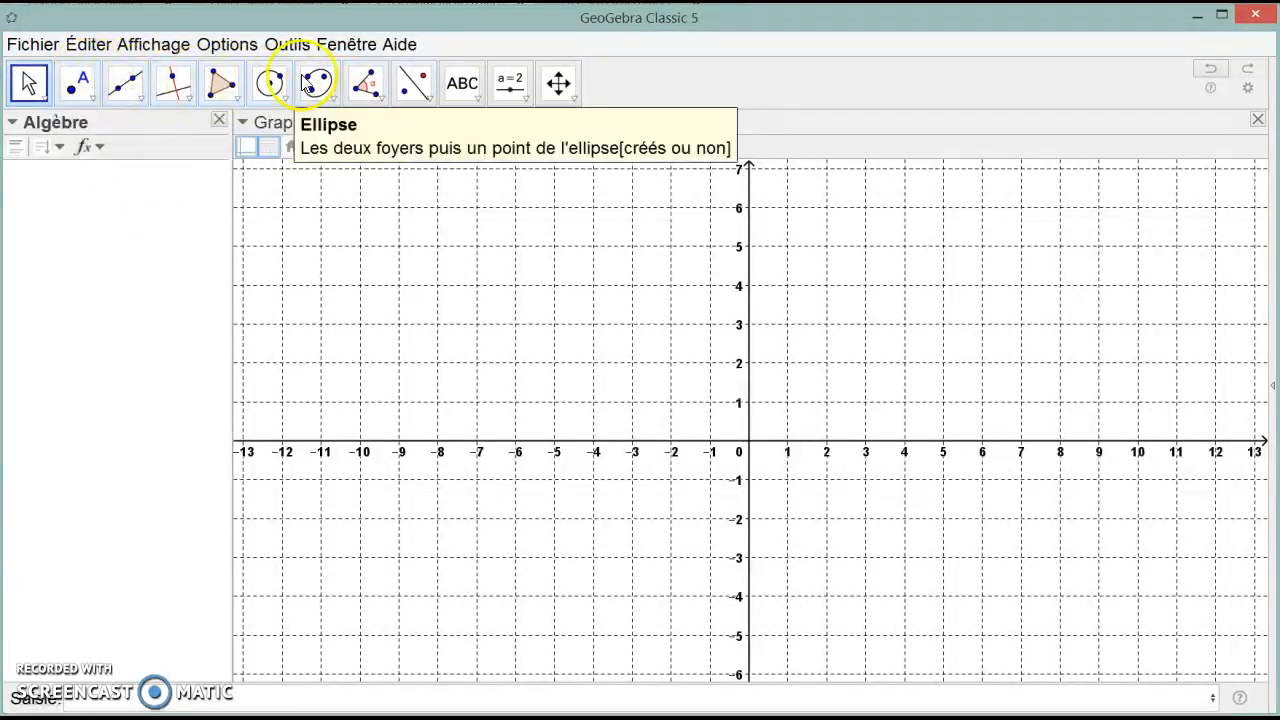
Step: Insert a slider in the graph, starting at about (-5.5, 6)
{"action": "left_click", "coordinate": [524, 96]}
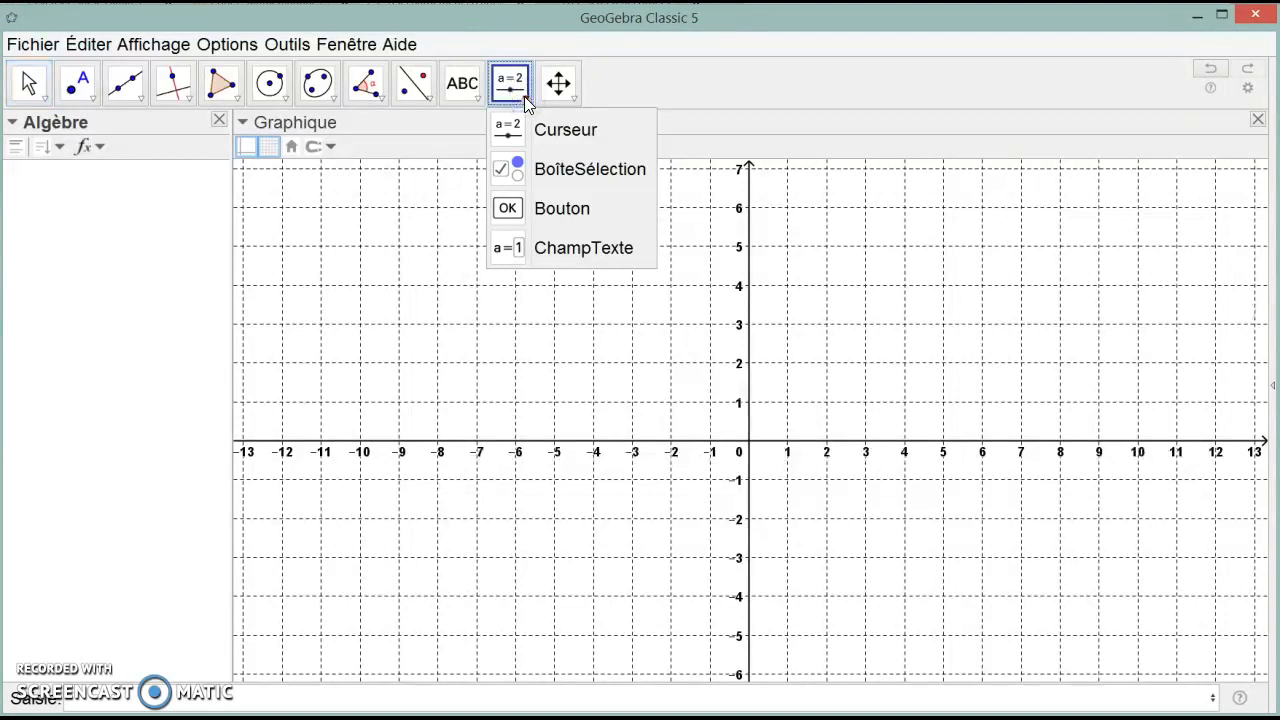
{"action": "left_click", "coordinate": [536, 106]}
{"action": "left_click", "coordinate": [510, 100]}
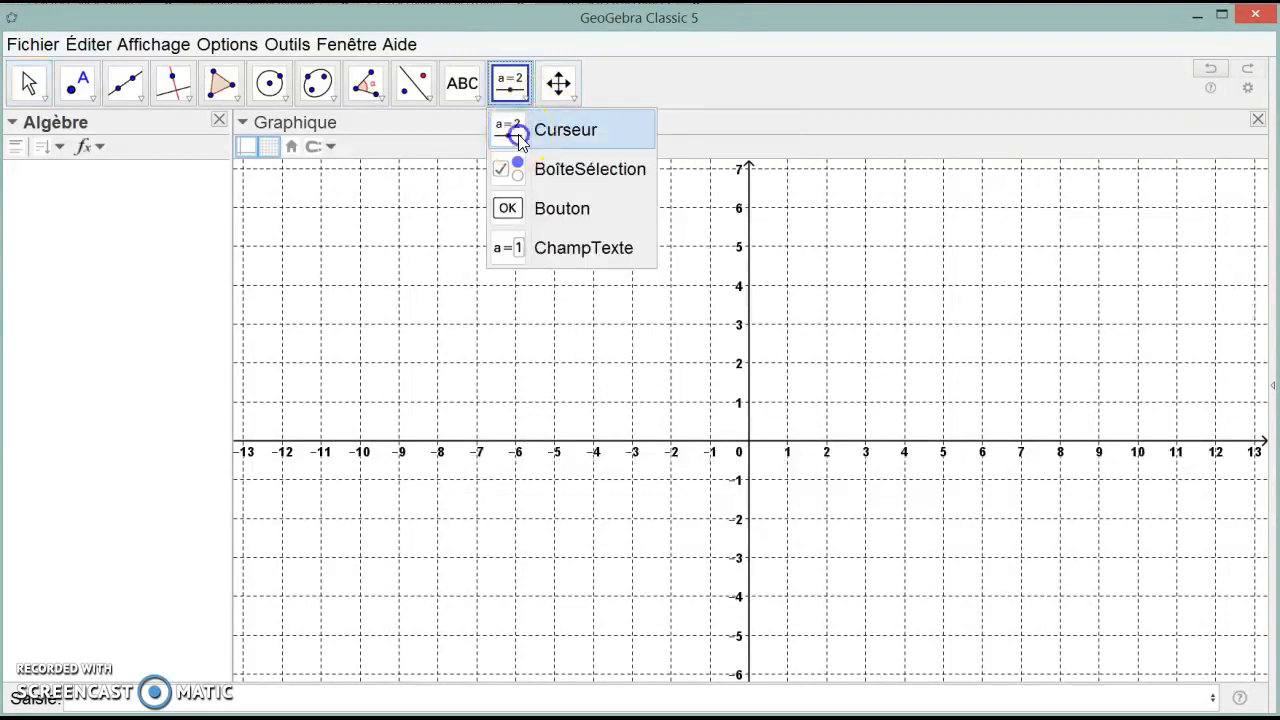
{"action": "left_click", "coordinate": [520, 138]}
{"action": "left_click", "coordinate": [534, 209]}
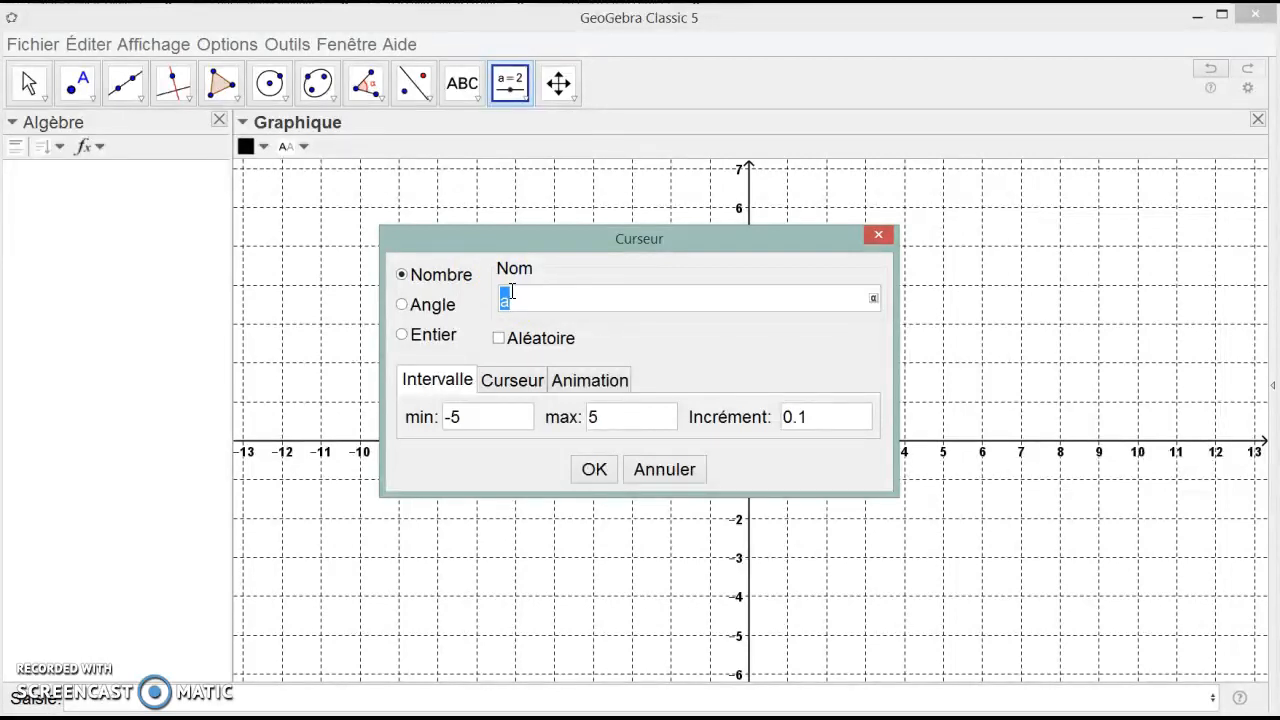
Step: Create number slider a with a minimum of -16, a maximum of 17 and an increment of 0.01
{"action": "left_click", "coordinate": [462, 422]}
{"action": "left_click", "coordinate": [652, 412]}
{"action": "key", "text": "BackSpace"}
{"action": "left_click", "coordinate": [731, 428]}
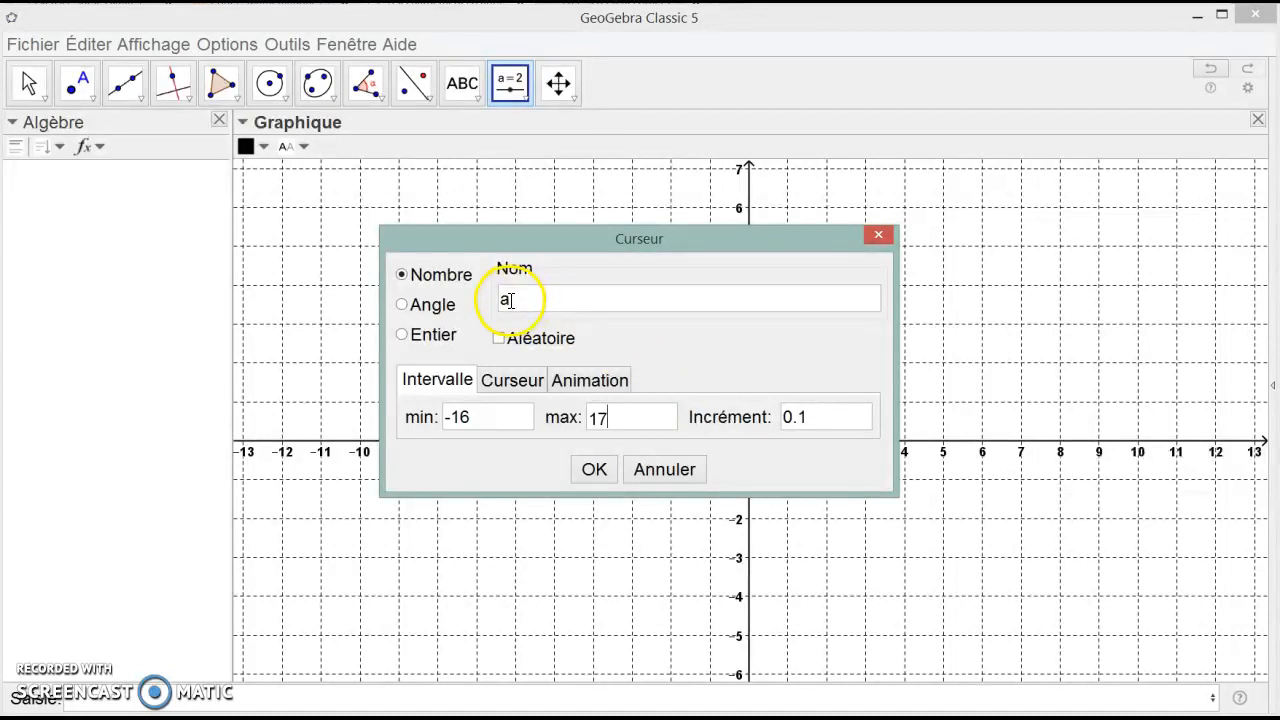
{"action": "left_click", "coordinate": [500, 426]}
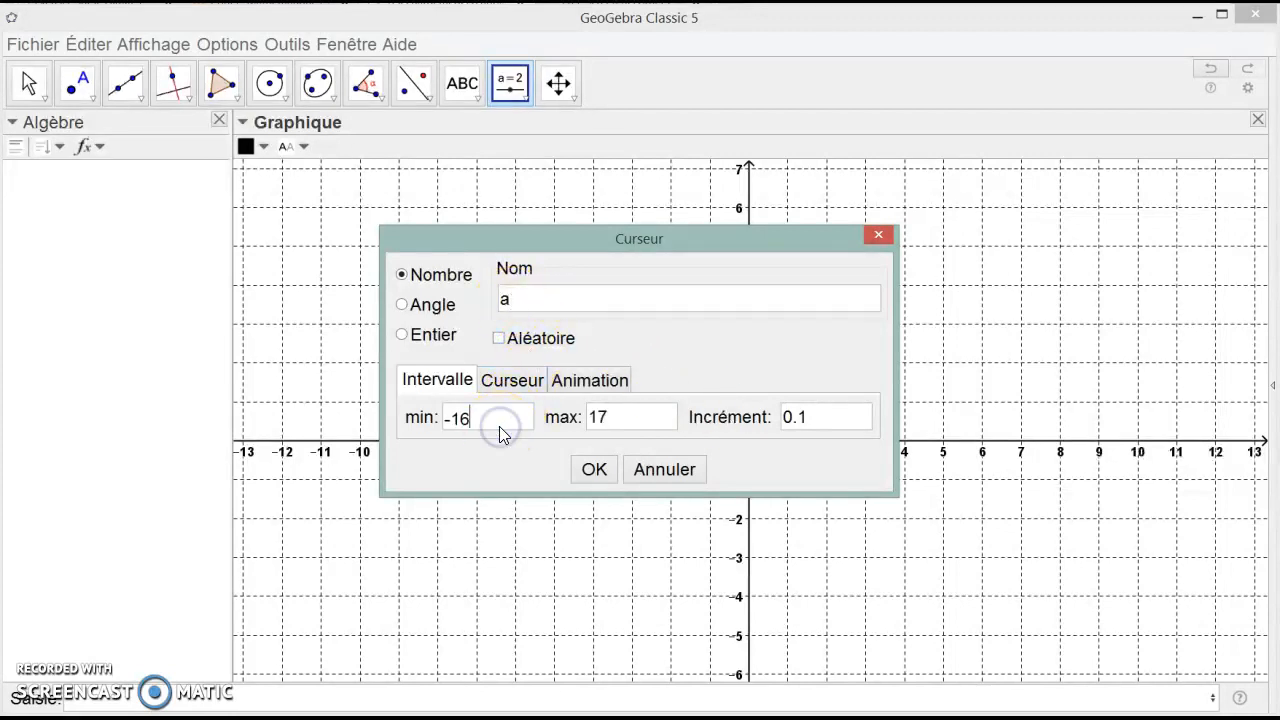
{"action": "left_click", "coordinate": [463, 426]}
{"action": "left_click", "coordinate": [800, 417]}
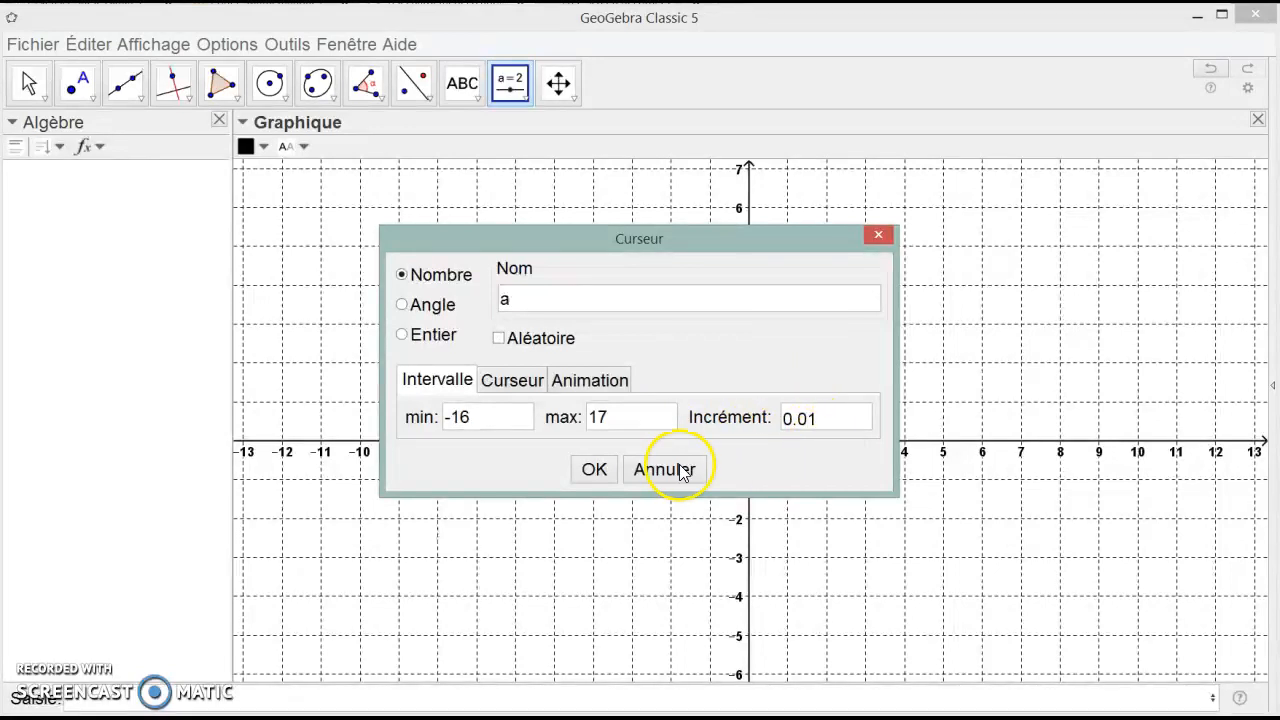
{"action": "left_click", "coordinate": [590, 465]}
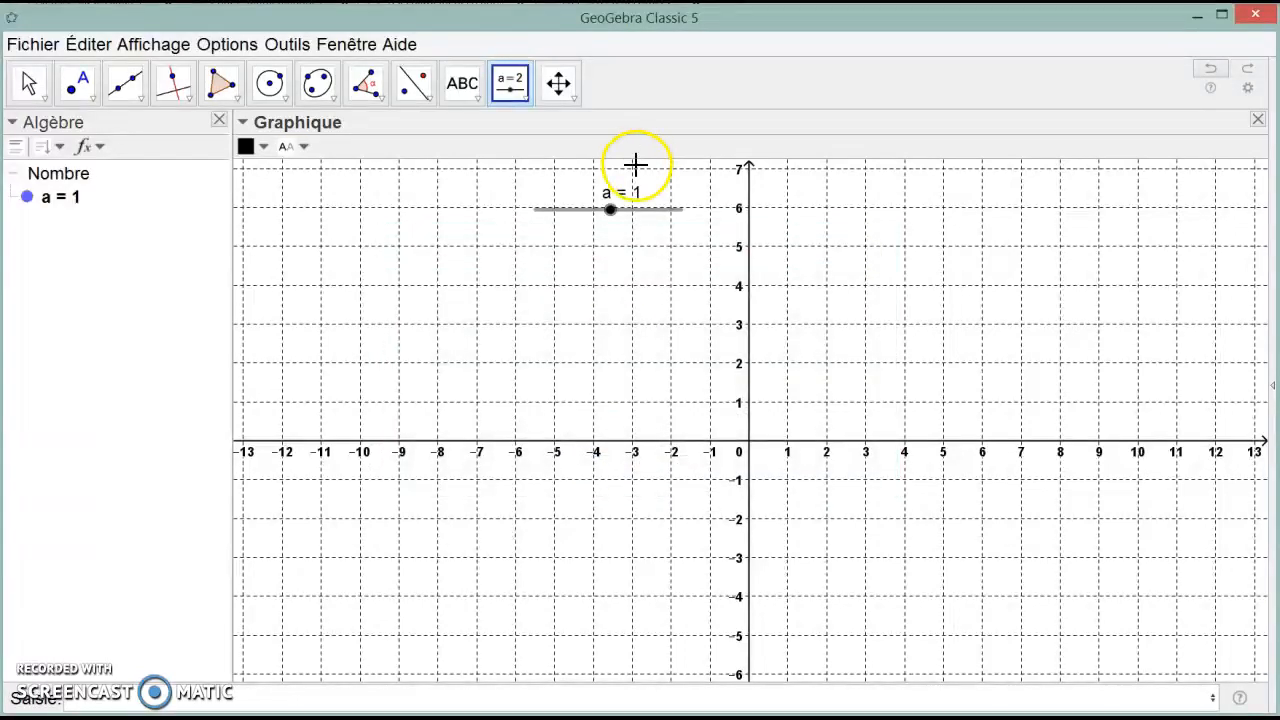
Step: Move slider a to about -12.37
{"action": "left_click", "coordinate": [28, 83]}
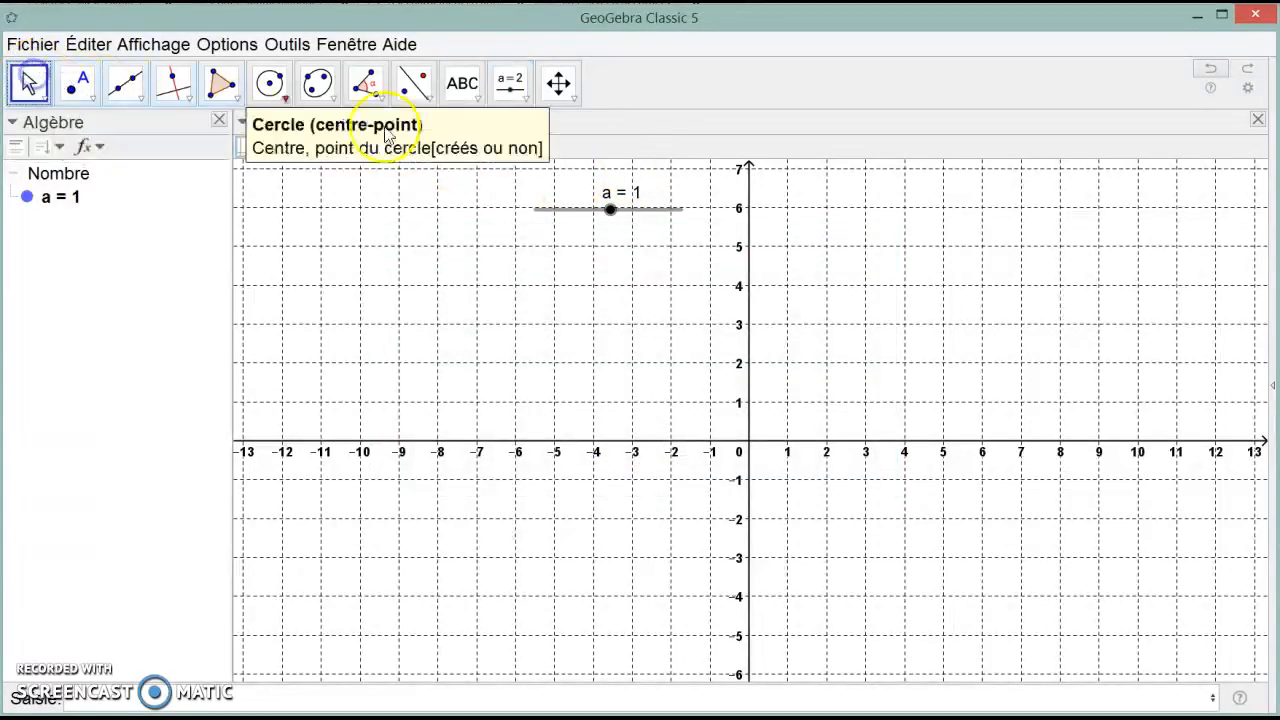
{"action": "left_click_drag", "start_coordinate": [609, 211], "coordinate": [549, 222]}
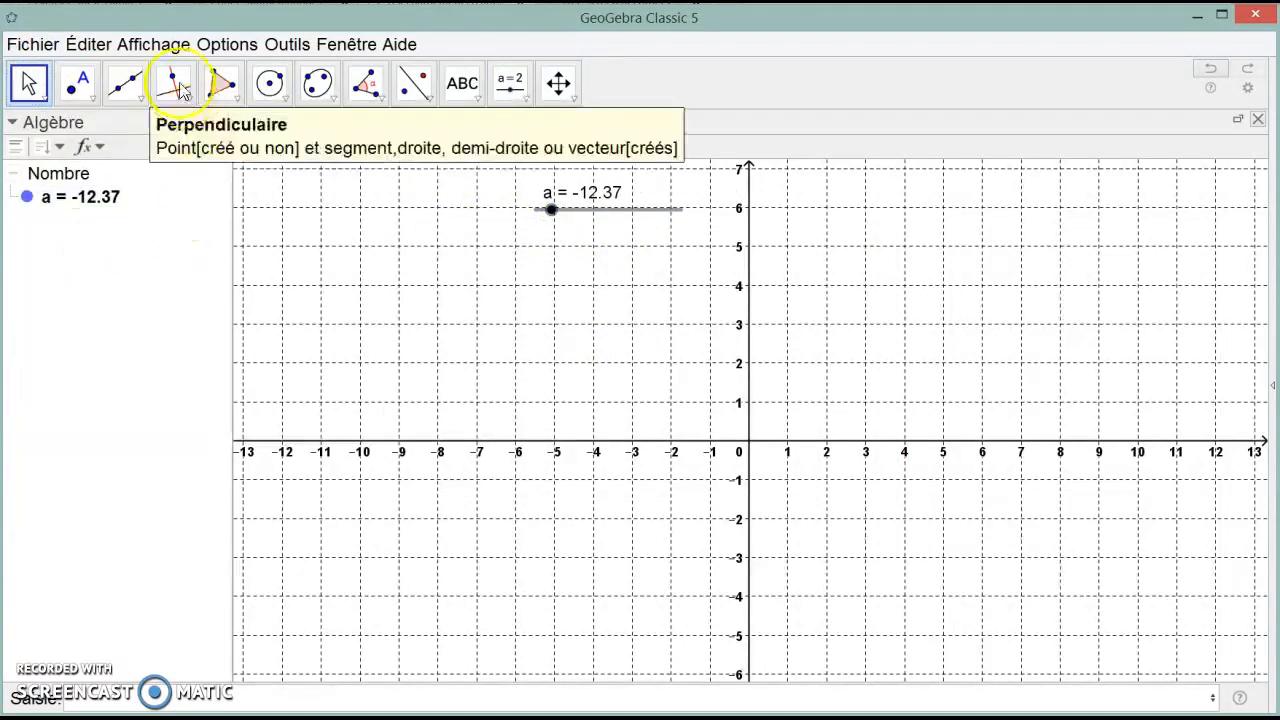
Step: Show the spreadsheet view and clear the content of cell A1
{"action": "left_click", "coordinate": [164, 46]}
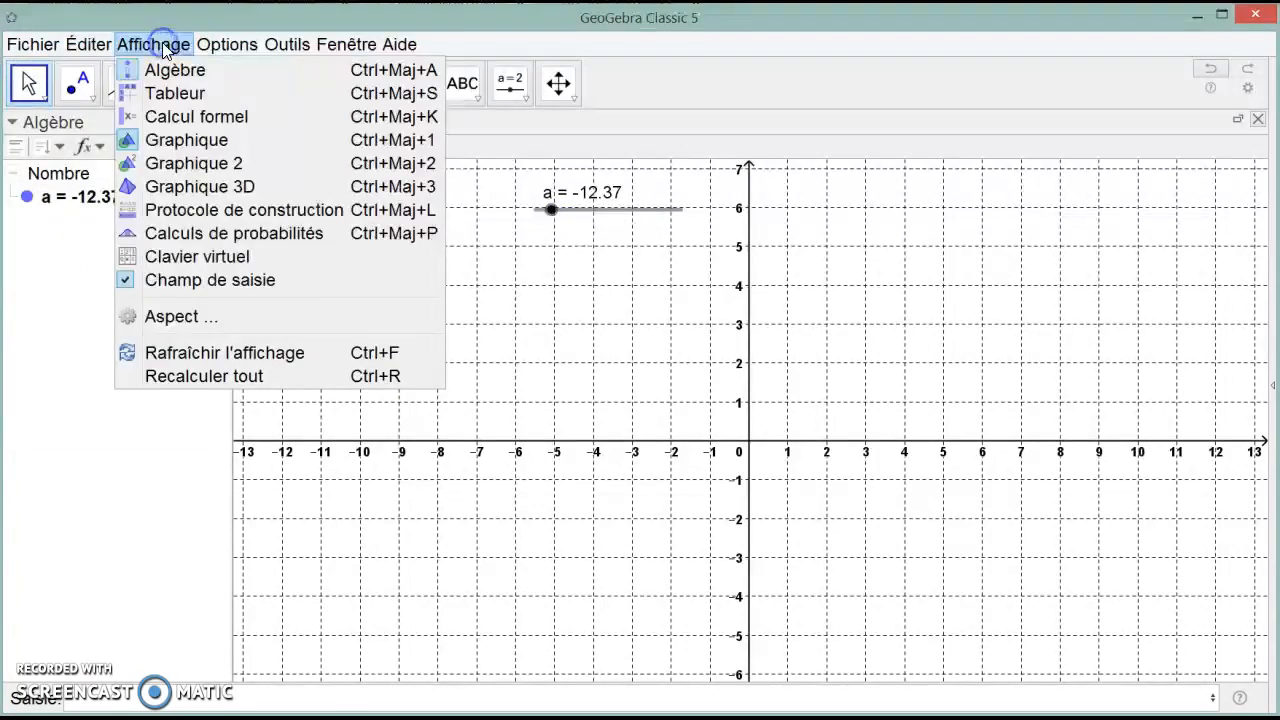
{"action": "left_click", "coordinate": [190, 93]}
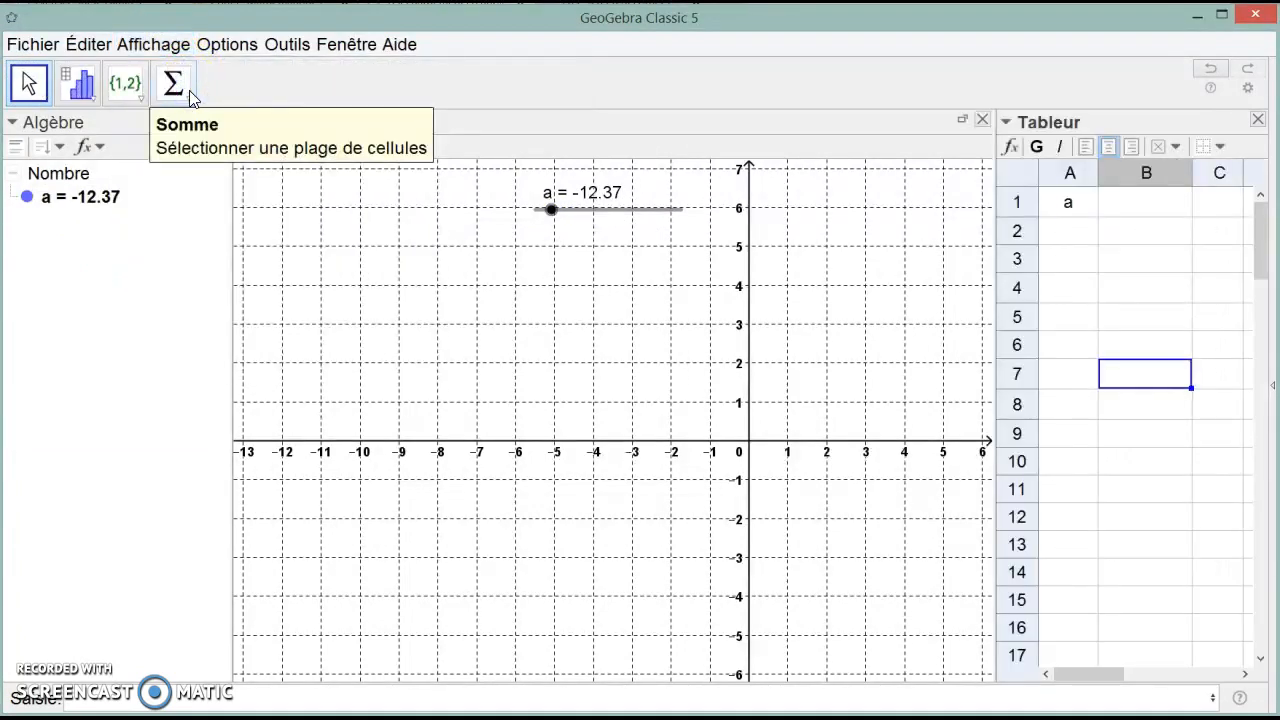
{"action": "left_click", "coordinate": [1065, 206]}
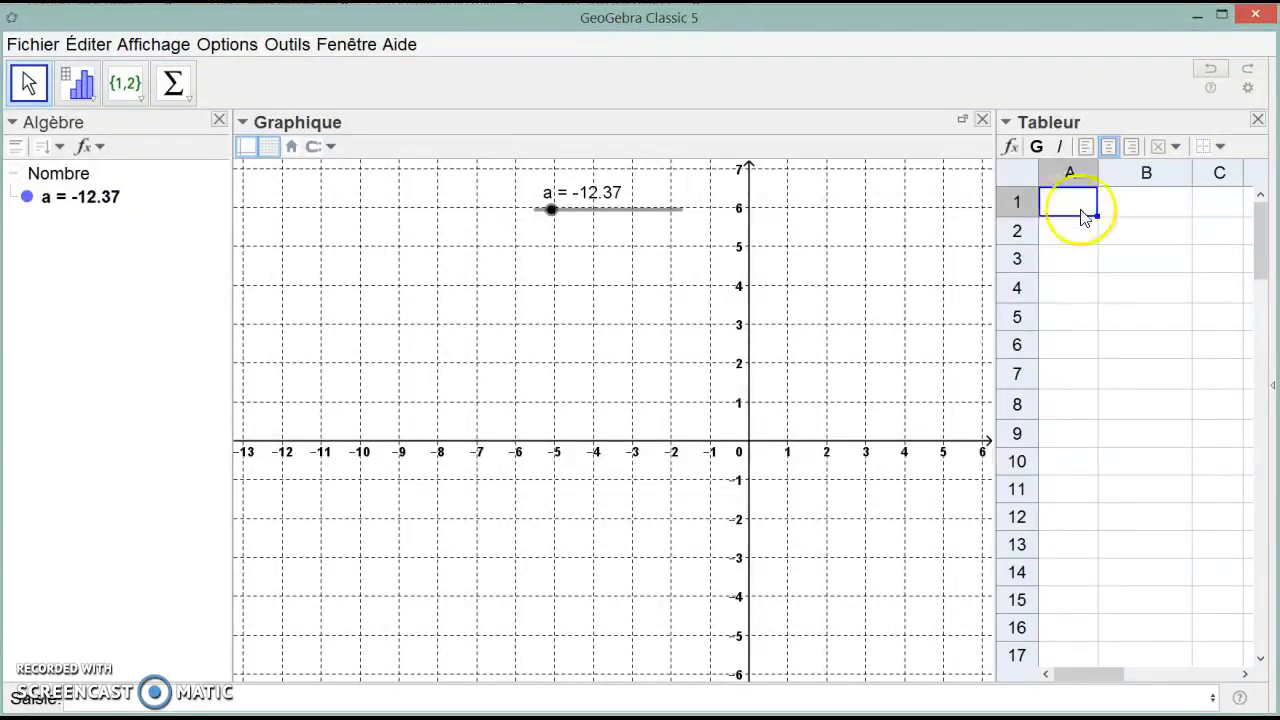
{"action": "left_click", "coordinate": [1111, 224]}
{"action": "left_click", "coordinate": [1082, 212]}
Step: Link cell A2 to the slider by entering a, and move the slider to about -7.26
{"action": "left_click", "coordinate": [1078, 230]}
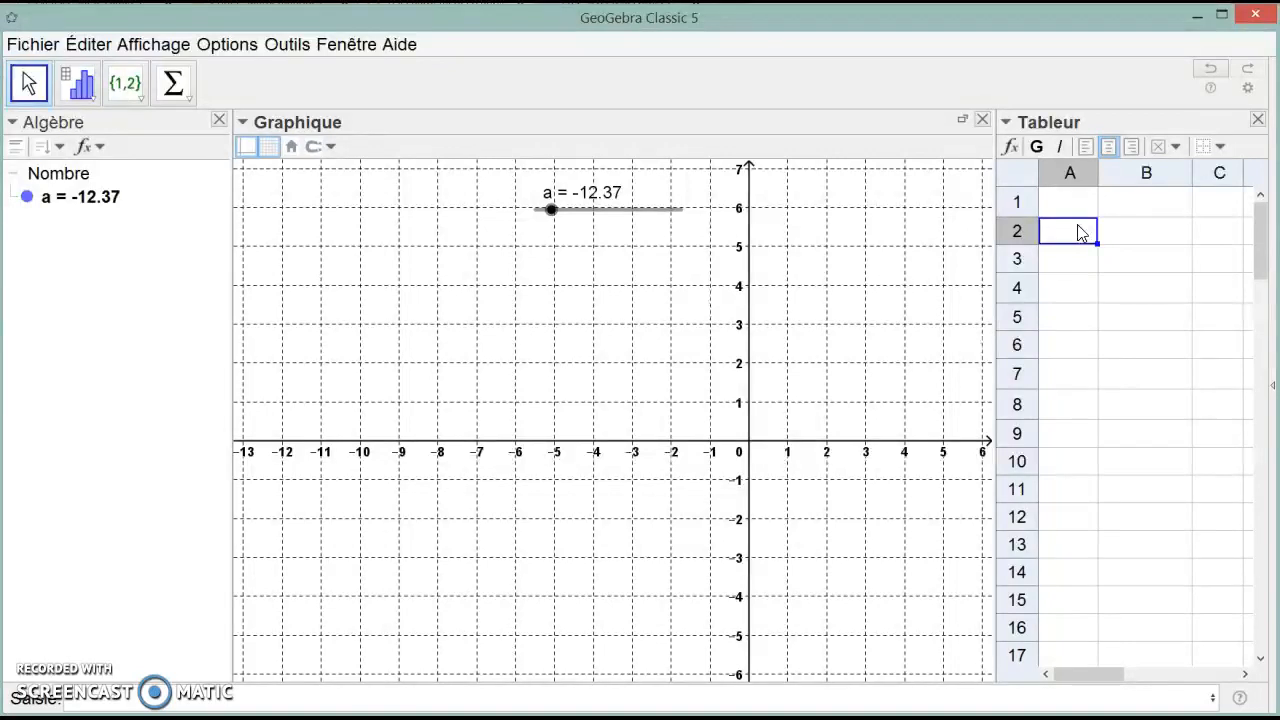
{"action": "type", "text": "a"}
{"action": "key", "text": "Return"}
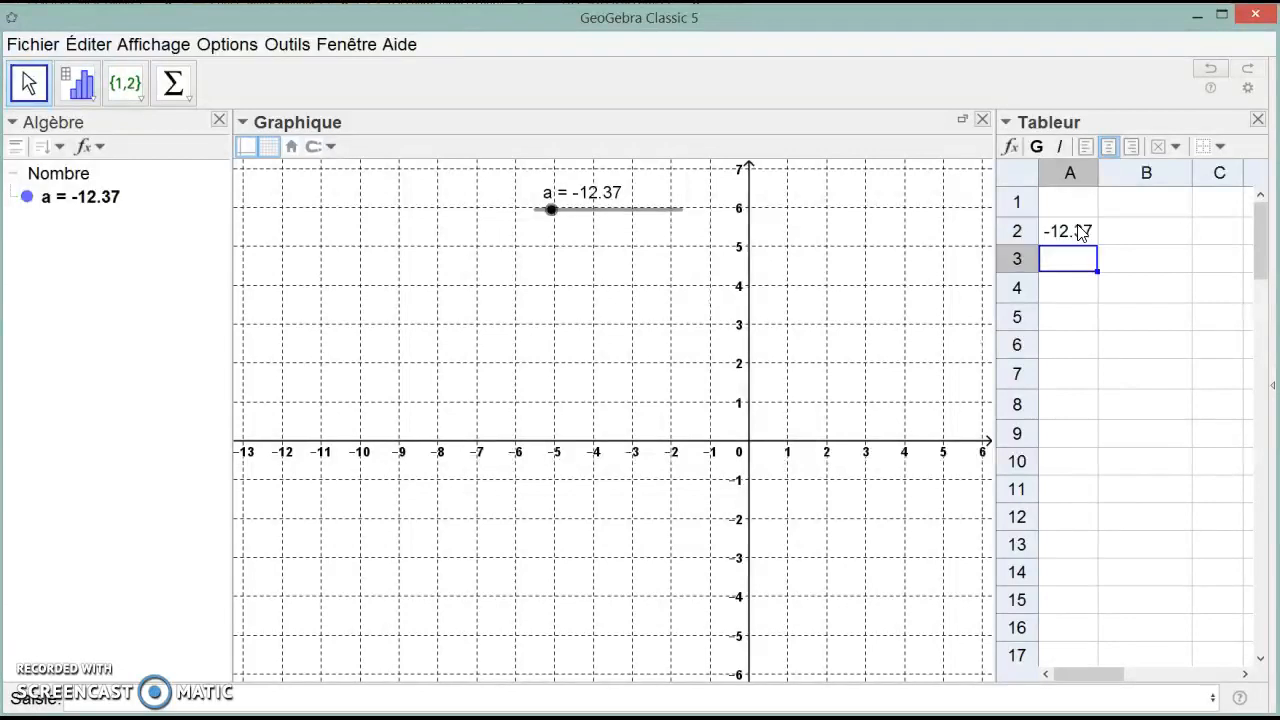
{"action": "left_click", "coordinate": [1080, 238]}
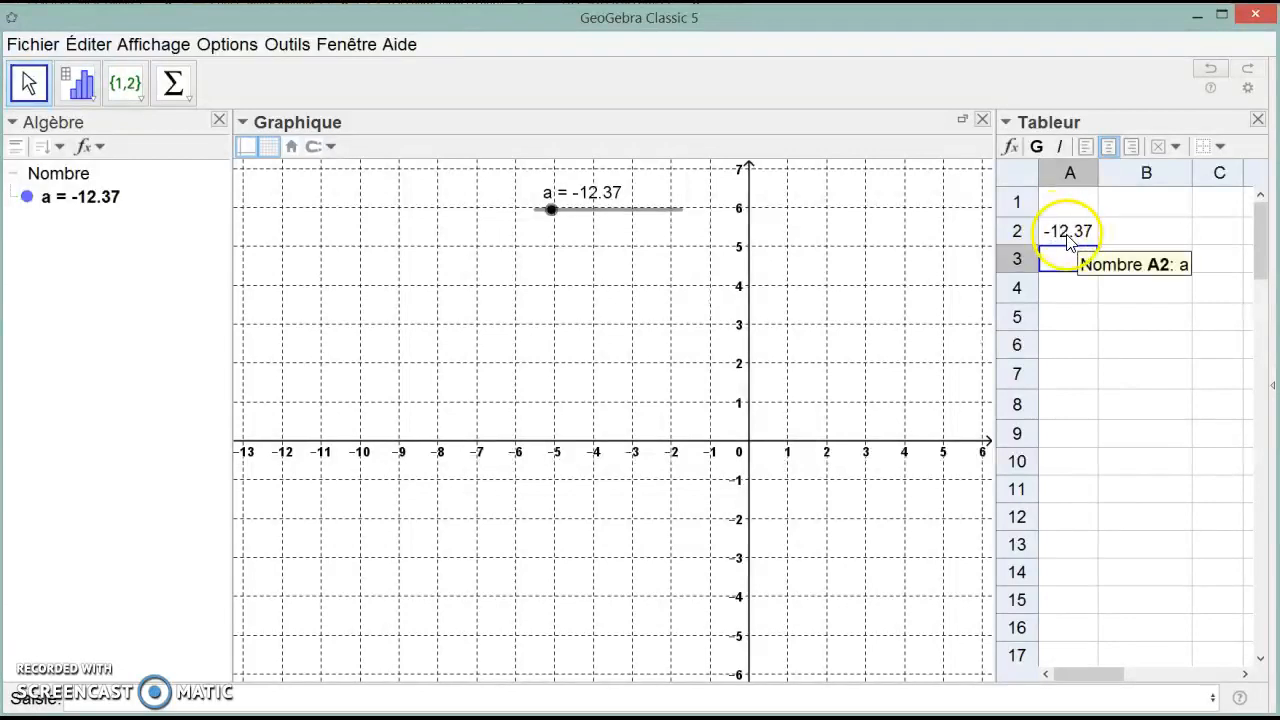
{"action": "mouse_move", "coordinate": [551, 213]}
{"action": "left_mouse_down"}
{"action": "mouse_move", "coordinate": [586, 214]}
{"action": "mouse_move", "coordinate": [574, 217]}
{"action": "left_mouse_up"}
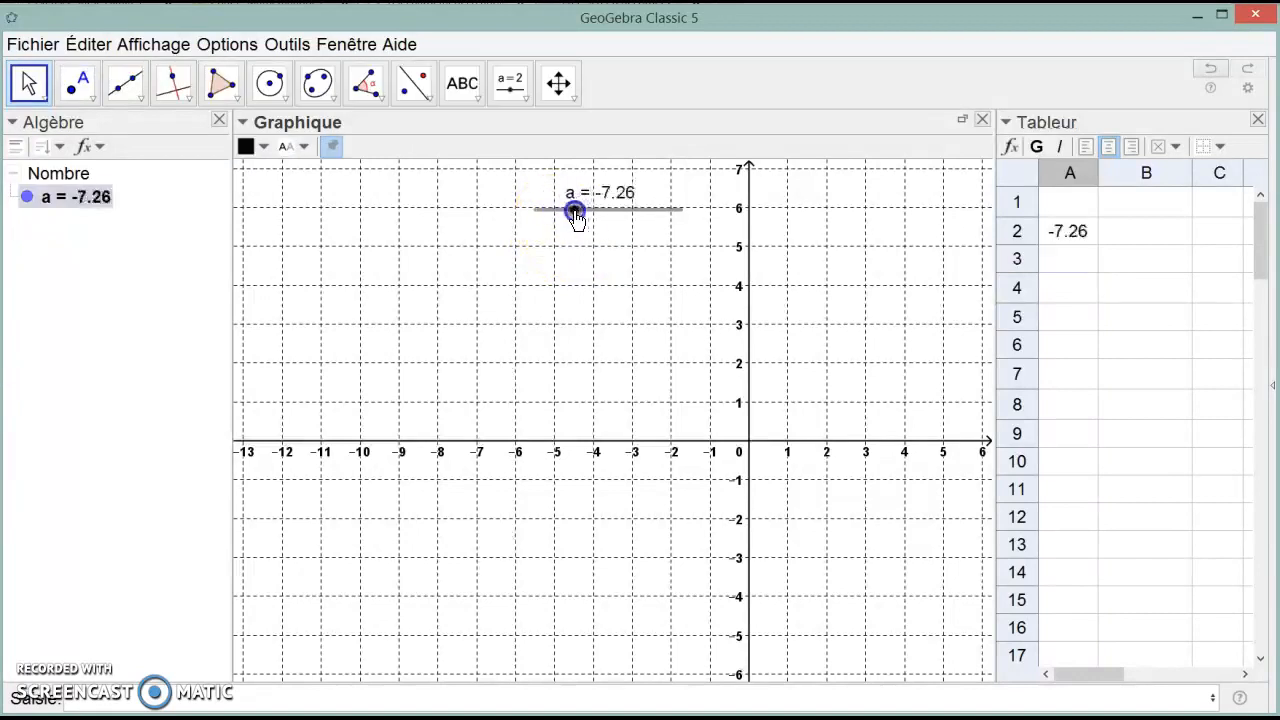
Step: Try to label cell A1 by entering a without quotation marks, and clear the cell
{"action": "left_click", "coordinate": [1062, 202]}
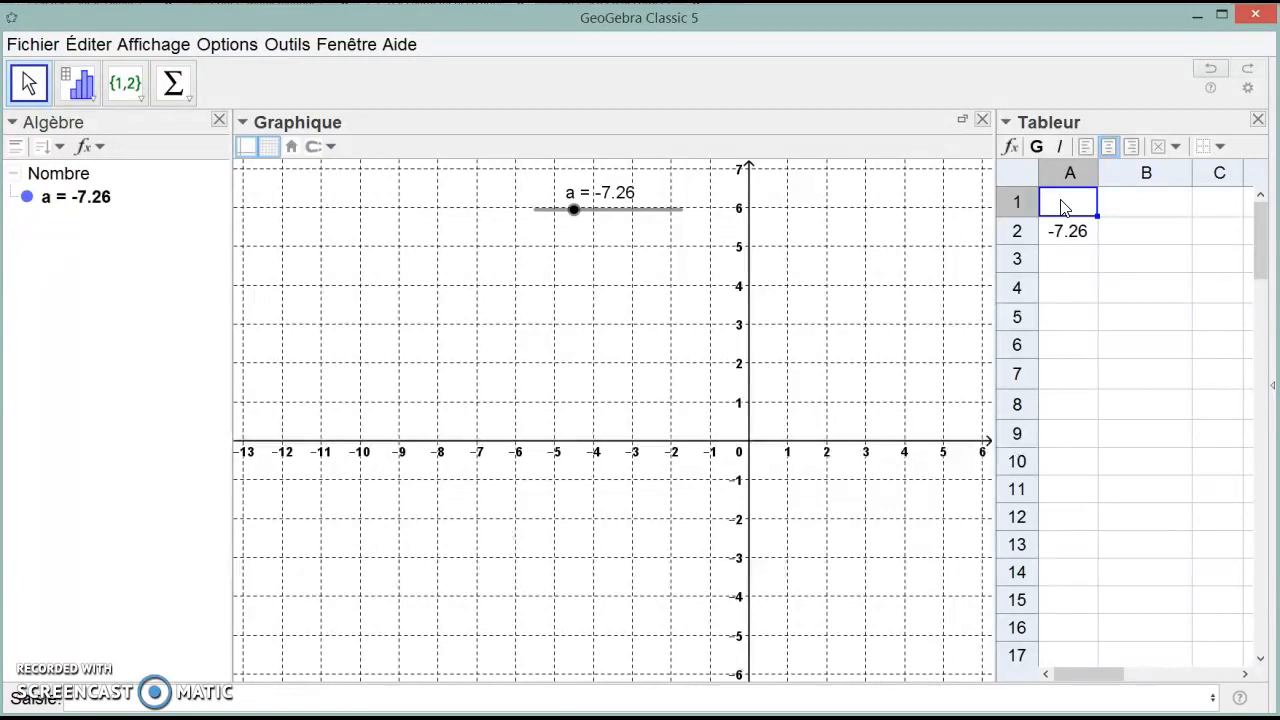
{"action": "type", "text": "a"}
{"action": "key", "text": "Return"}
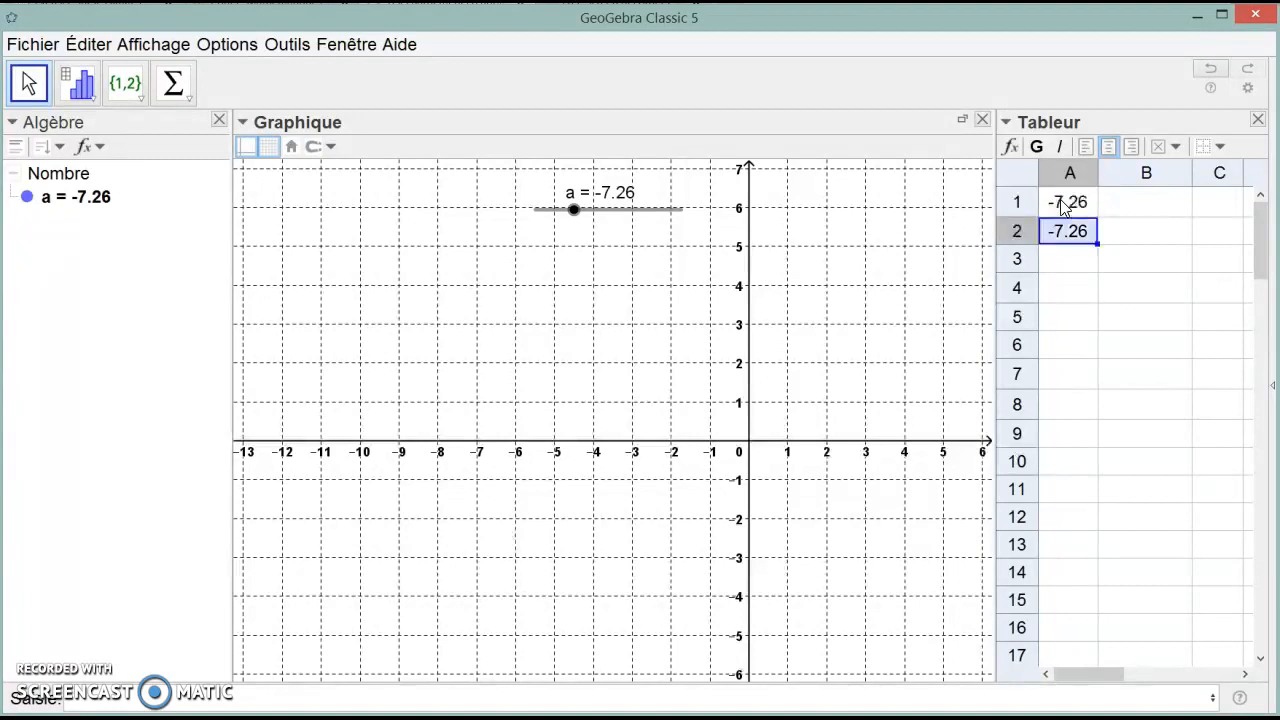
{"action": "left_click", "coordinate": [1063, 203]}
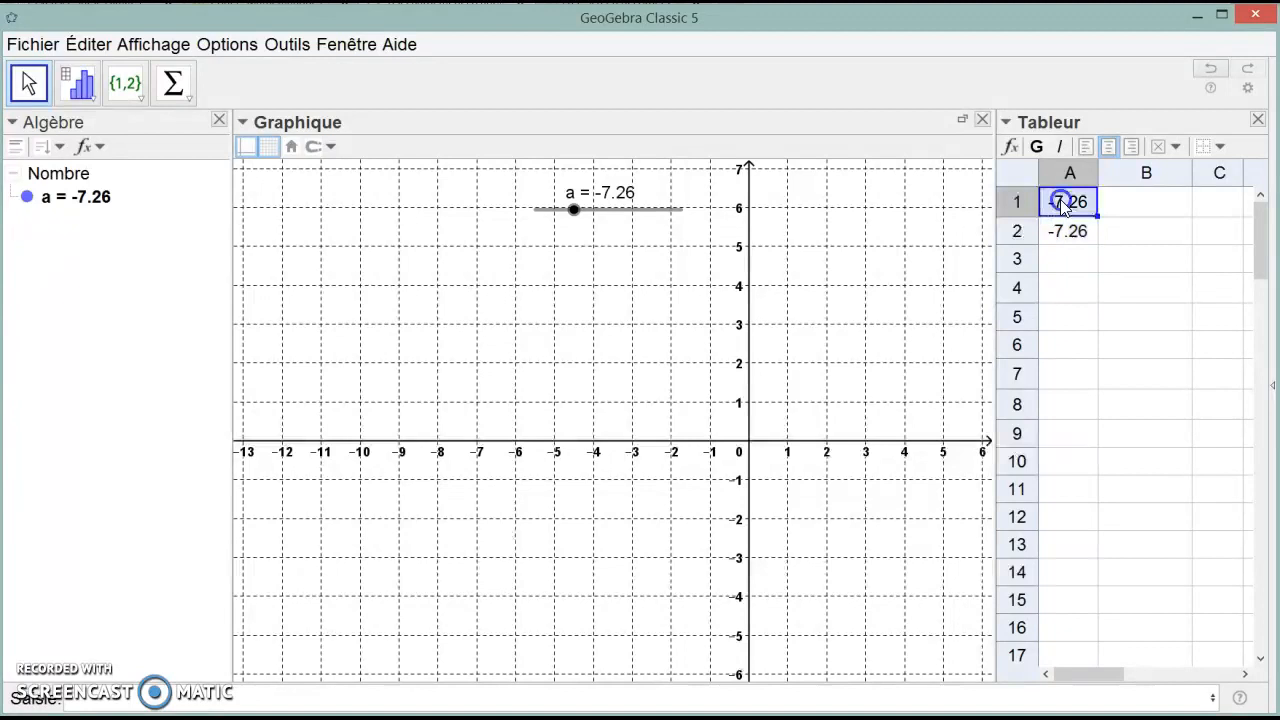
{"action": "key", "text": "Delete"}
Step: Enter "a" with quotation marks in cell A1 as a text heading
{"action": "type", "text": "\""}
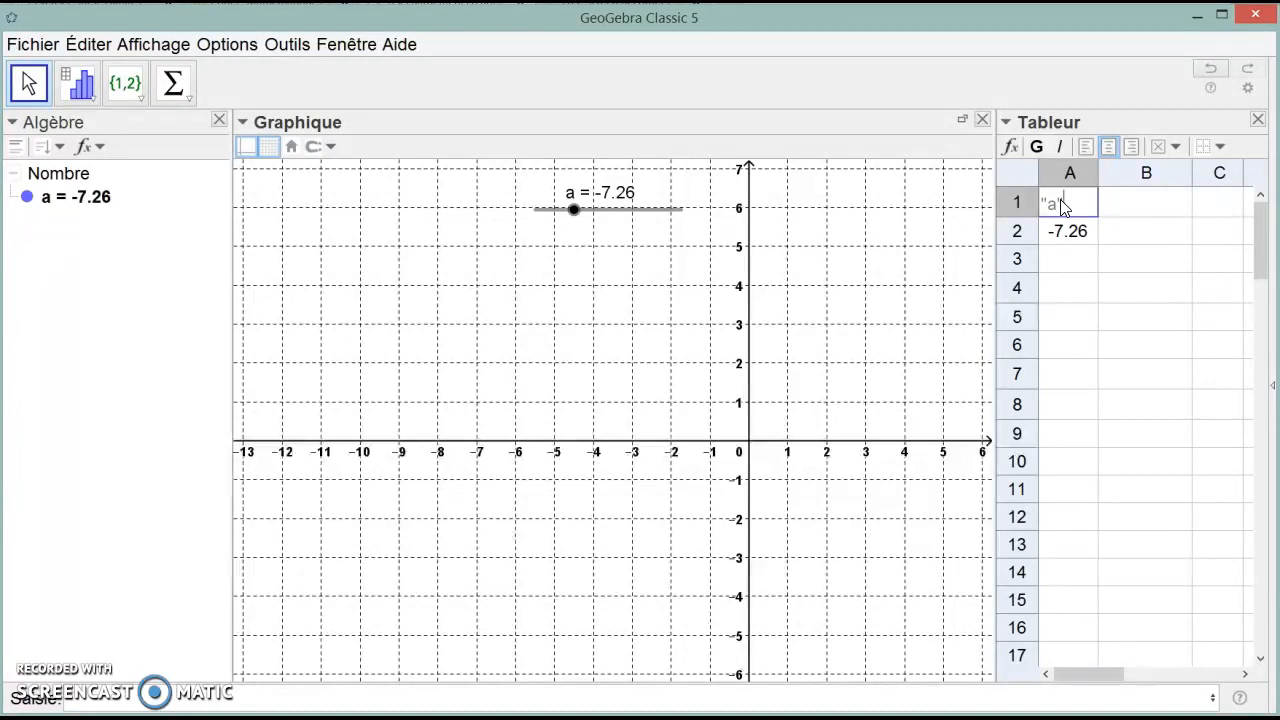
{"action": "type", "text": "a\""}
{"action": "key", "text": "Return"}
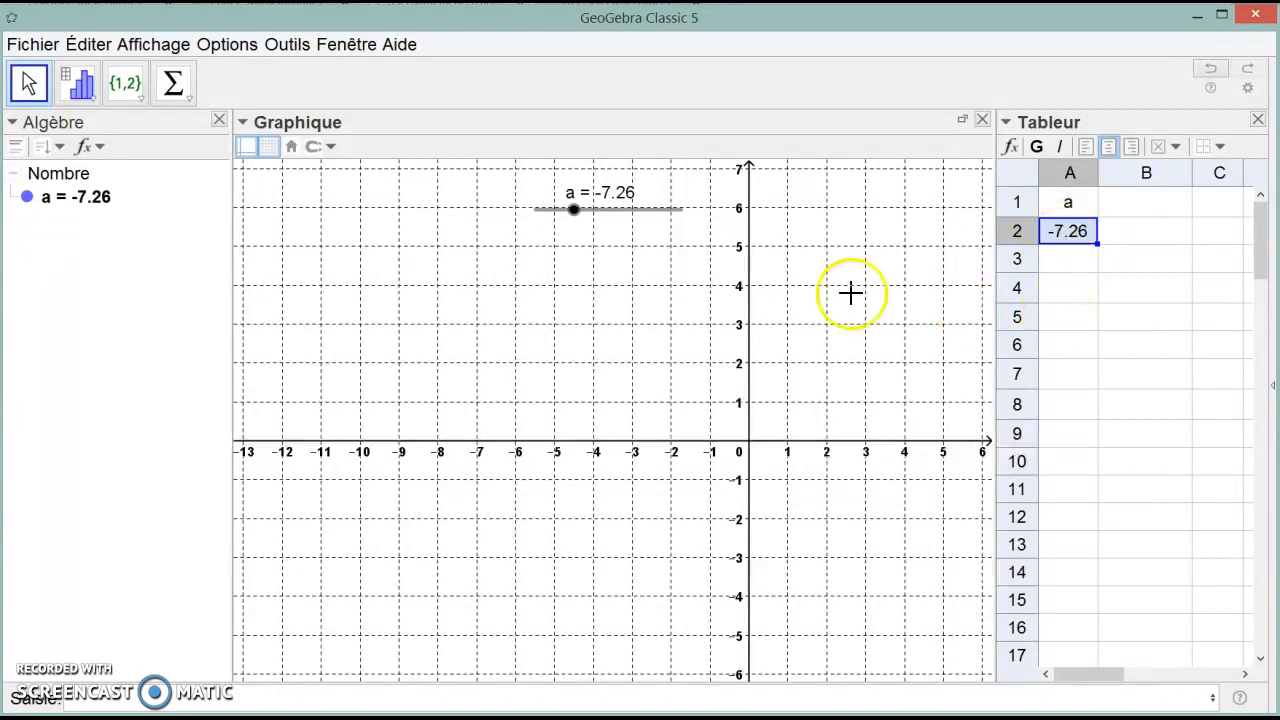
Step: Define the function f(x)=ax so that its line is plotted using slider a
{"action": "left_click", "coordinate": [263, 691]}
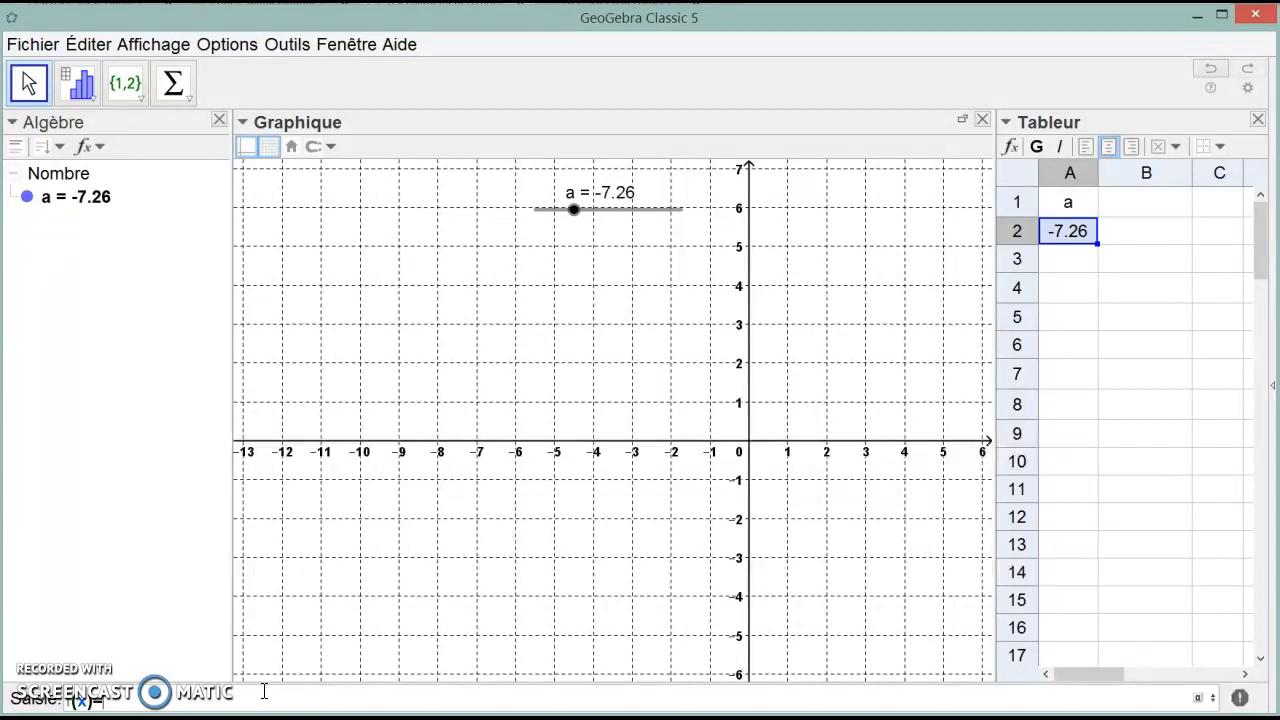
{"action": "left_click", "coordinate": [135, 685]}
{"action": "type", "text": "f(x)=ax"}
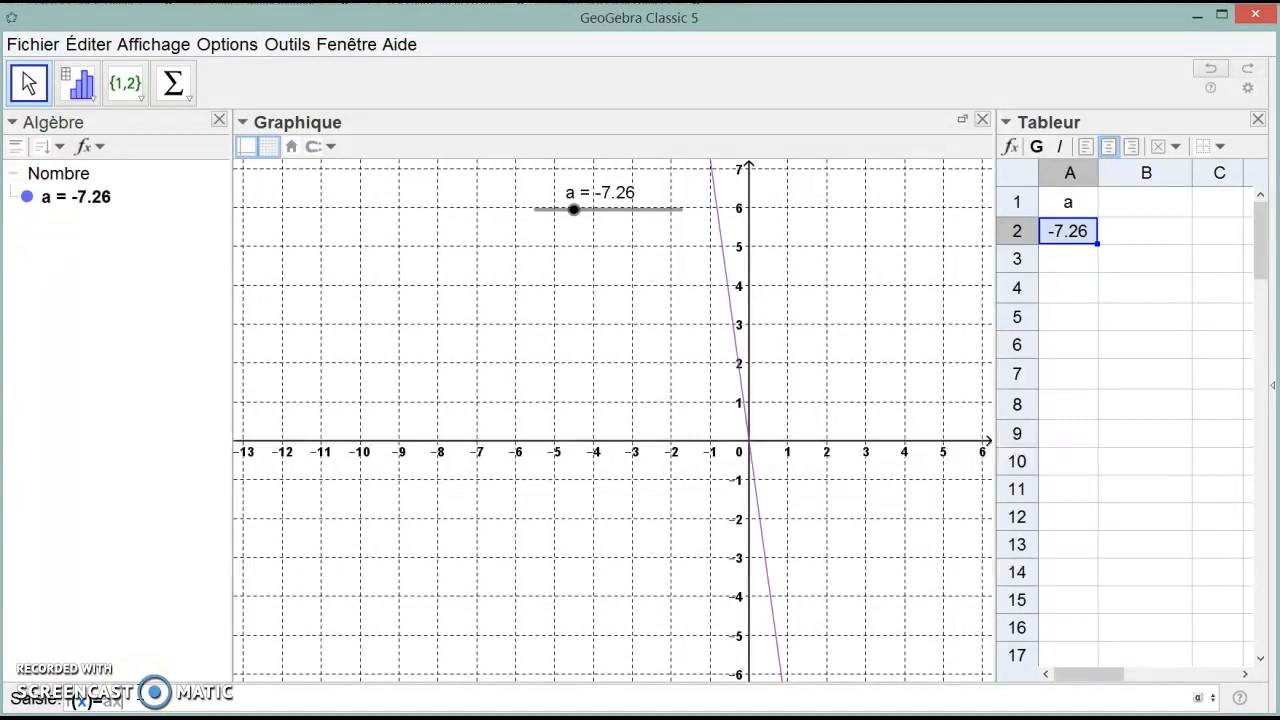
{"action": "key", "text": "Return"}
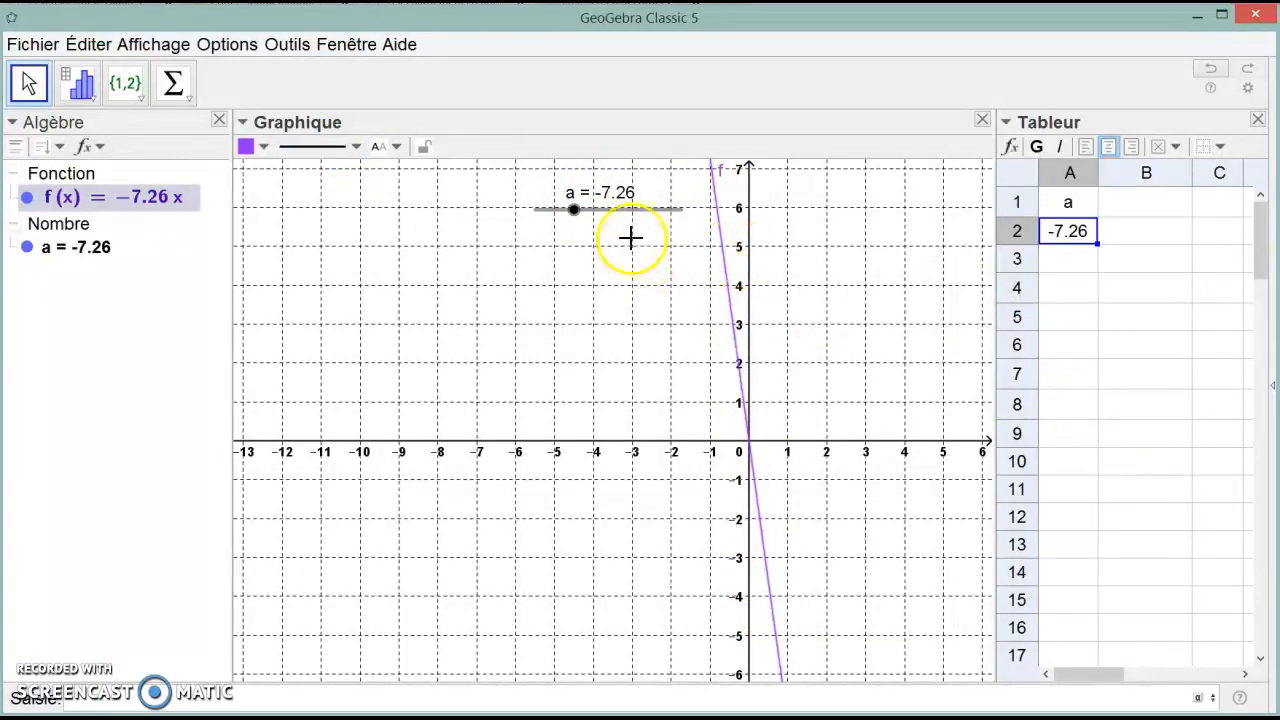
Step: Vary slider a to 1.99 and to about -1.97 to change the slope of the plotted line
{"action": "left_click_drag", "start_coordinate": [571, 210], "coordinate": [615, 212]}
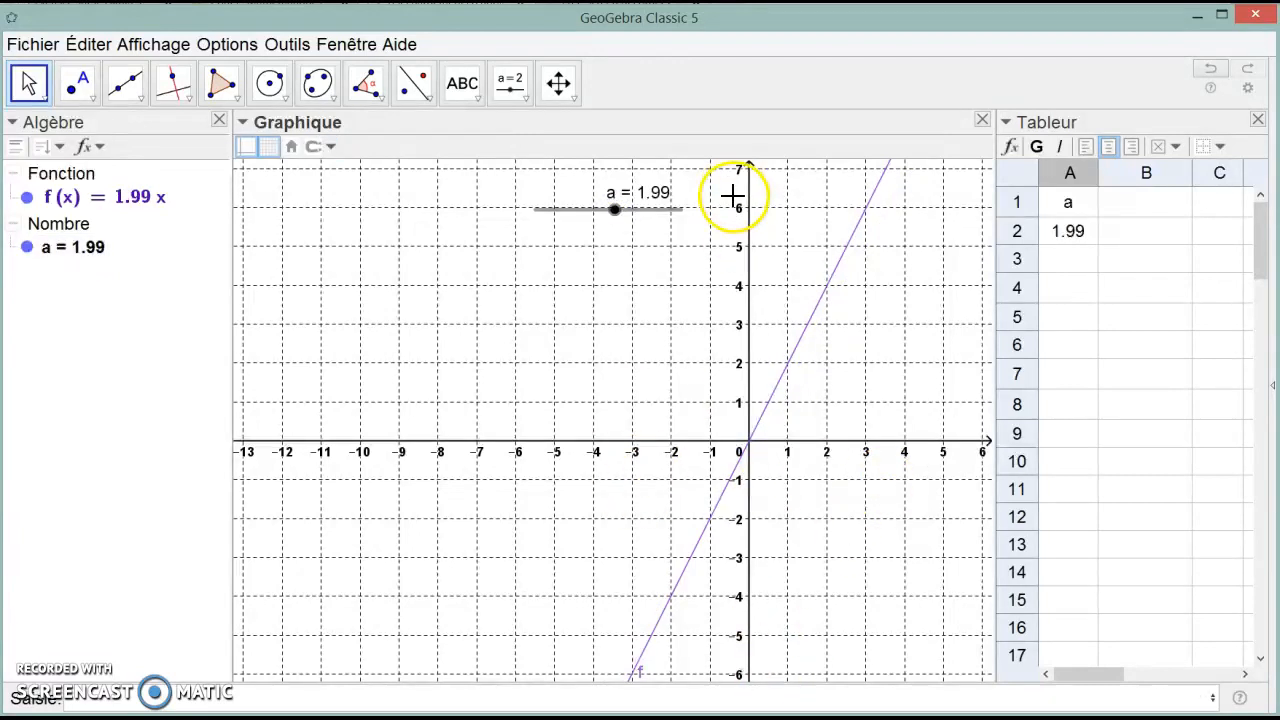
{"action": "mouse_move", "coordinate": [614, 209]}
{"action": "left_mouse_down"}
{"action": "mouse_move", "coordinate": [597, 207]}
{"action": "mouse_move", "coordinate": [594, 222]}
{"action": "left_mouse_up"}
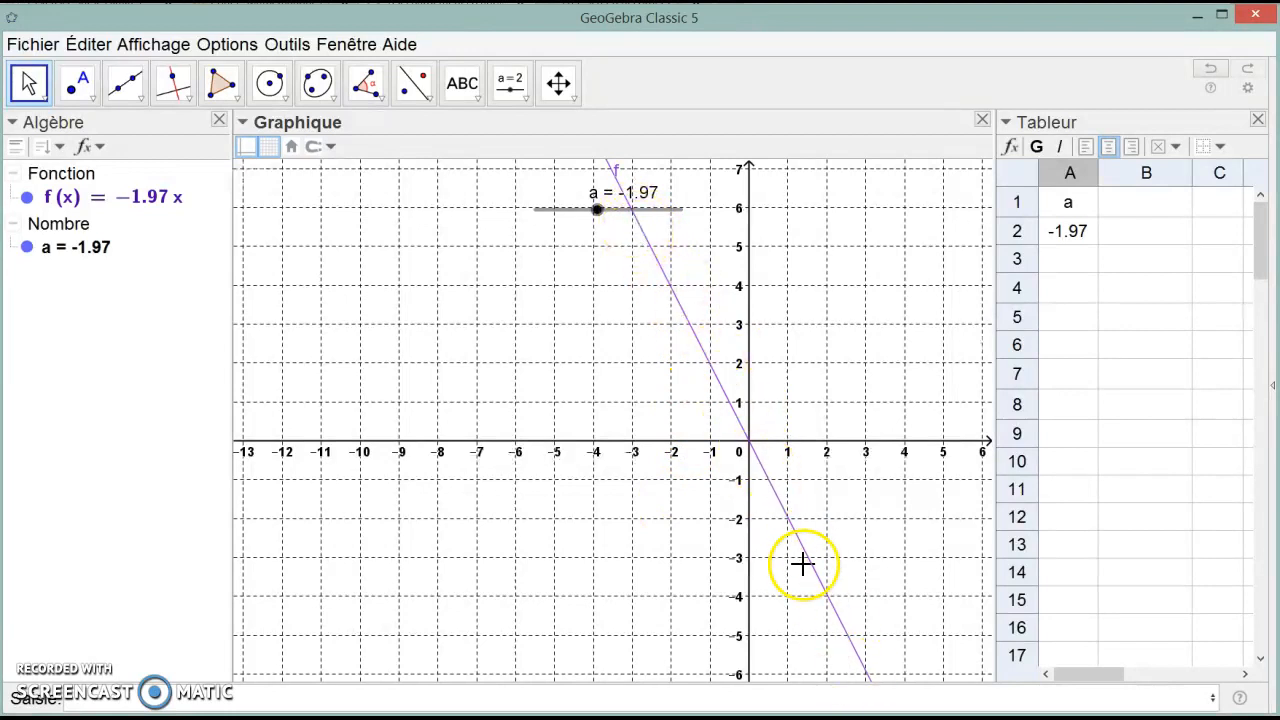
Step: Create point A on the line with the coordinates (4, f(4)) and bring it into view
{"action": "left_click", "coordinate": [107, 703]}
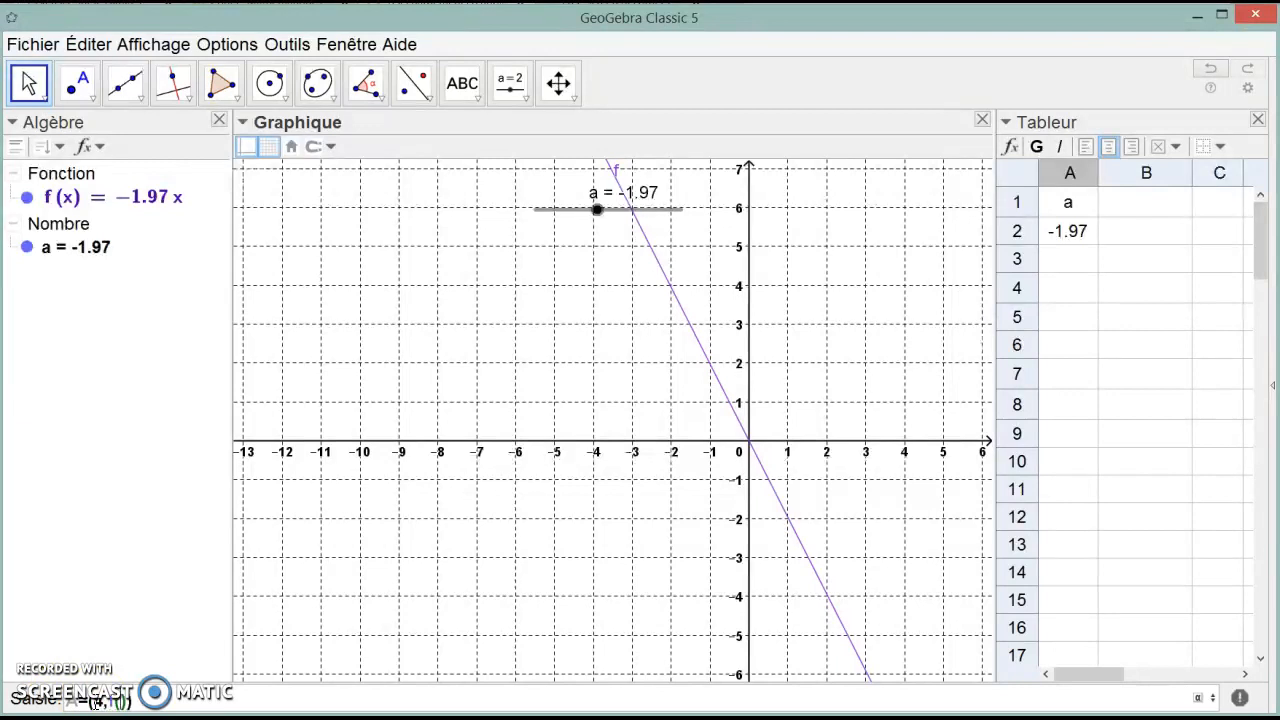
{"action": "type", "text": "4"}
{"action": "key", "text": "Return"}
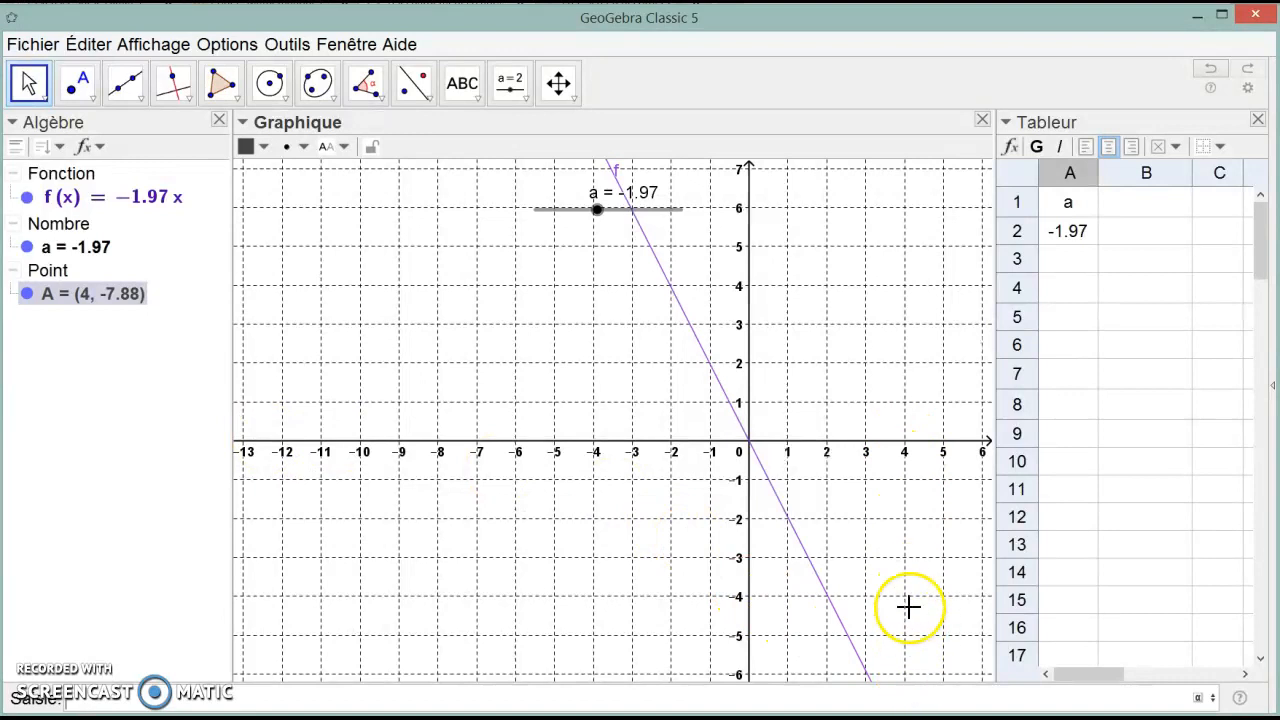
{"action": "scroll", "coordinate": [904, 537], "scroll_direction": "down", "scroll_amount": 5}
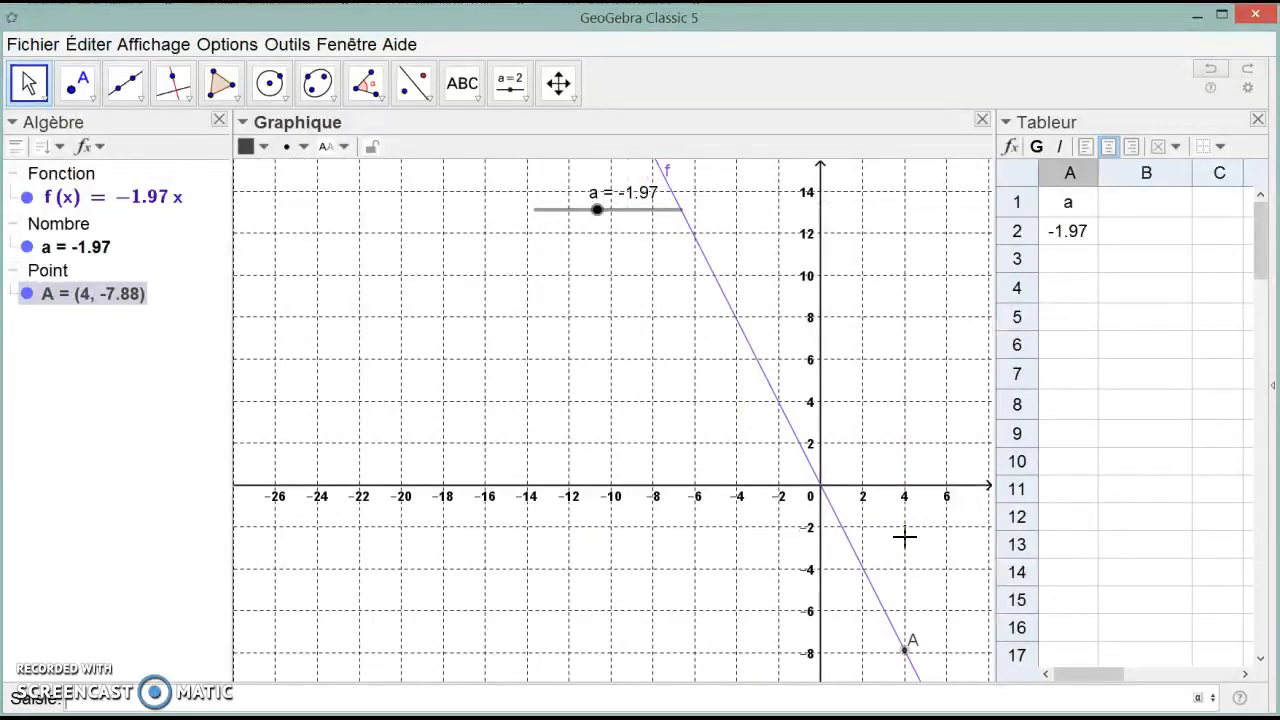
{"action": "left_click_drag", "start_coordinate": [889, 346], "coordinate": [803, 300]}
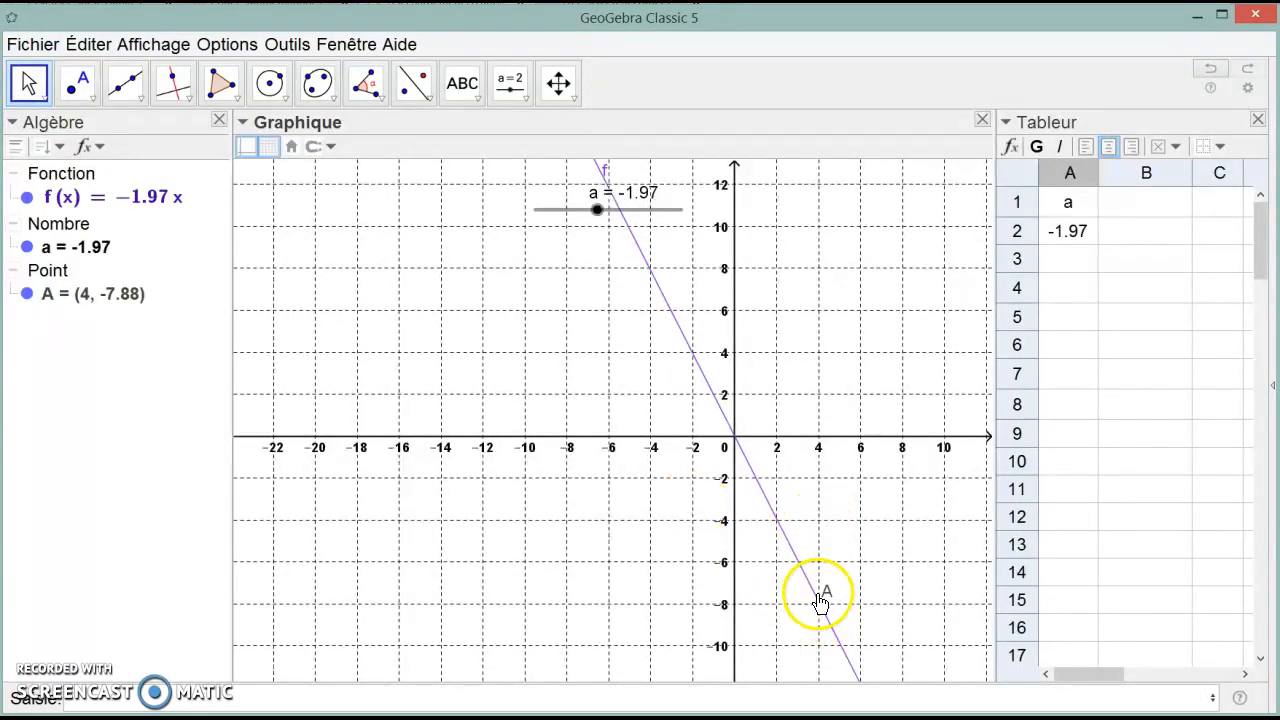
Step: Try to move point A along the line, and inspect the coordinates in its definition
{"action": "left_click", "coordinate": [819, 601]}
{"action": "left_click", "coordinate": [840, 630]}
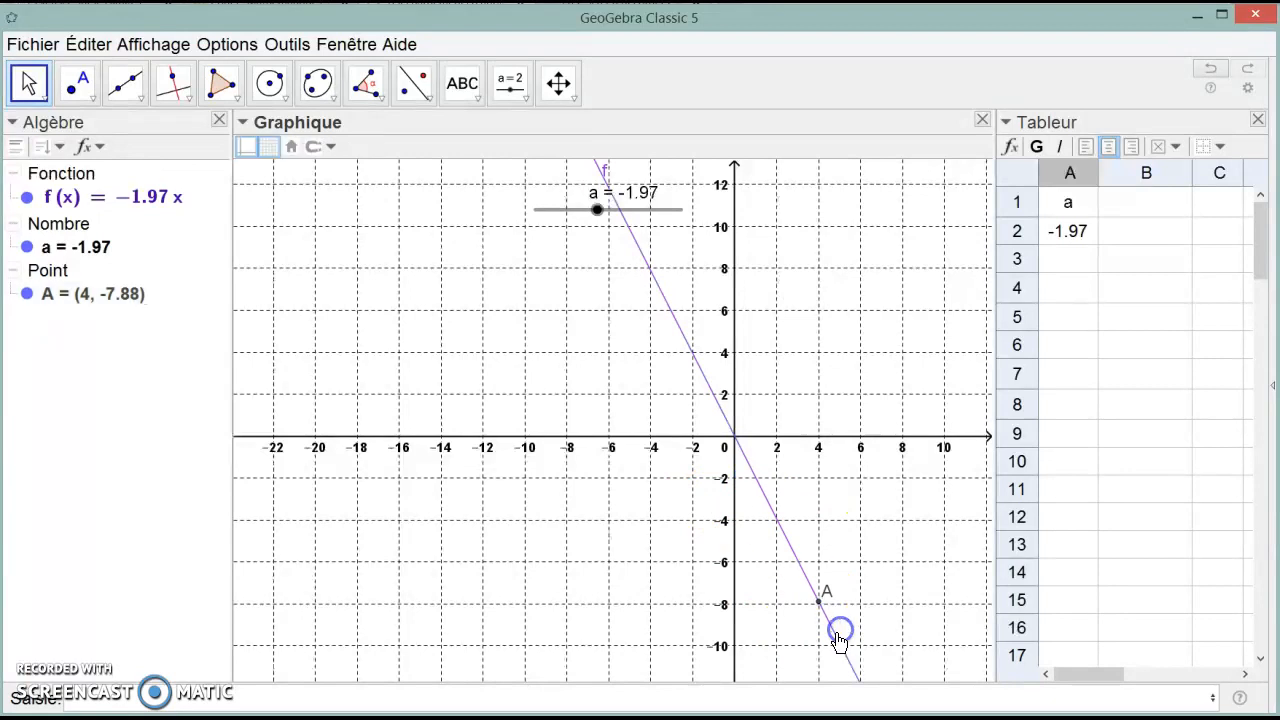
{"action": "double_click", "coordinate": [135, 297]}
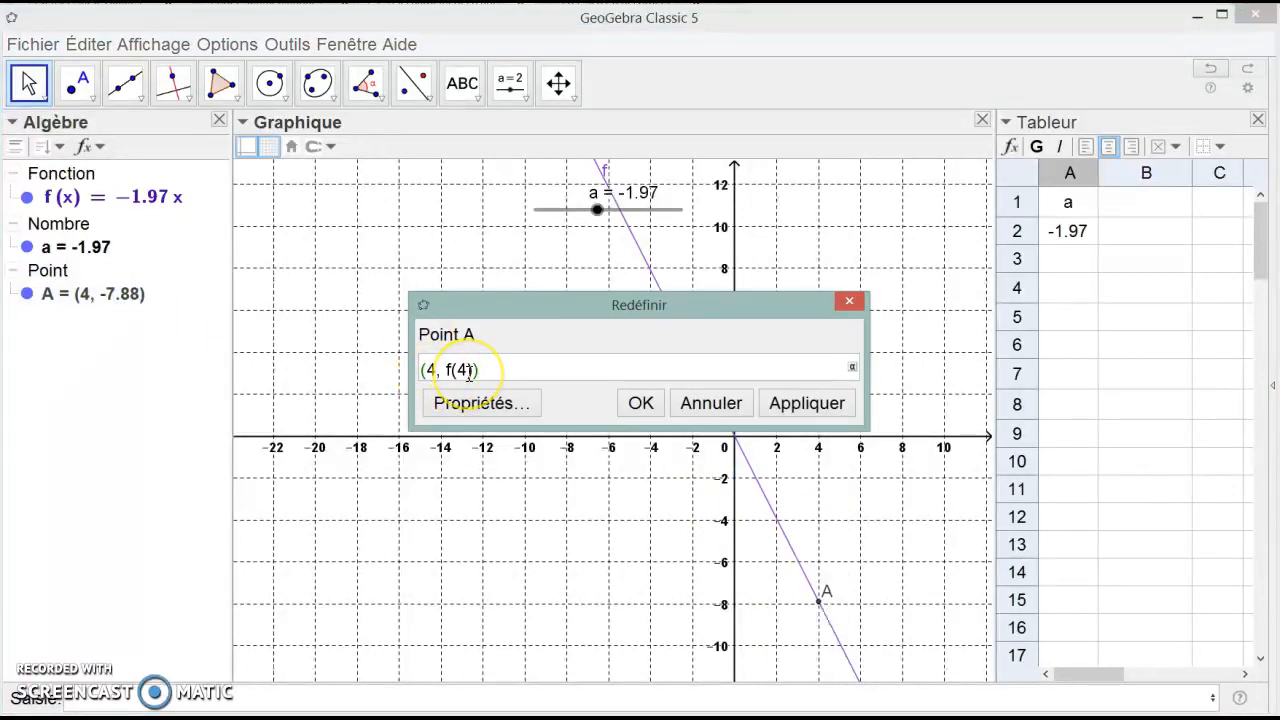
{"action": "left_click", "coordinate": [428, 369]}
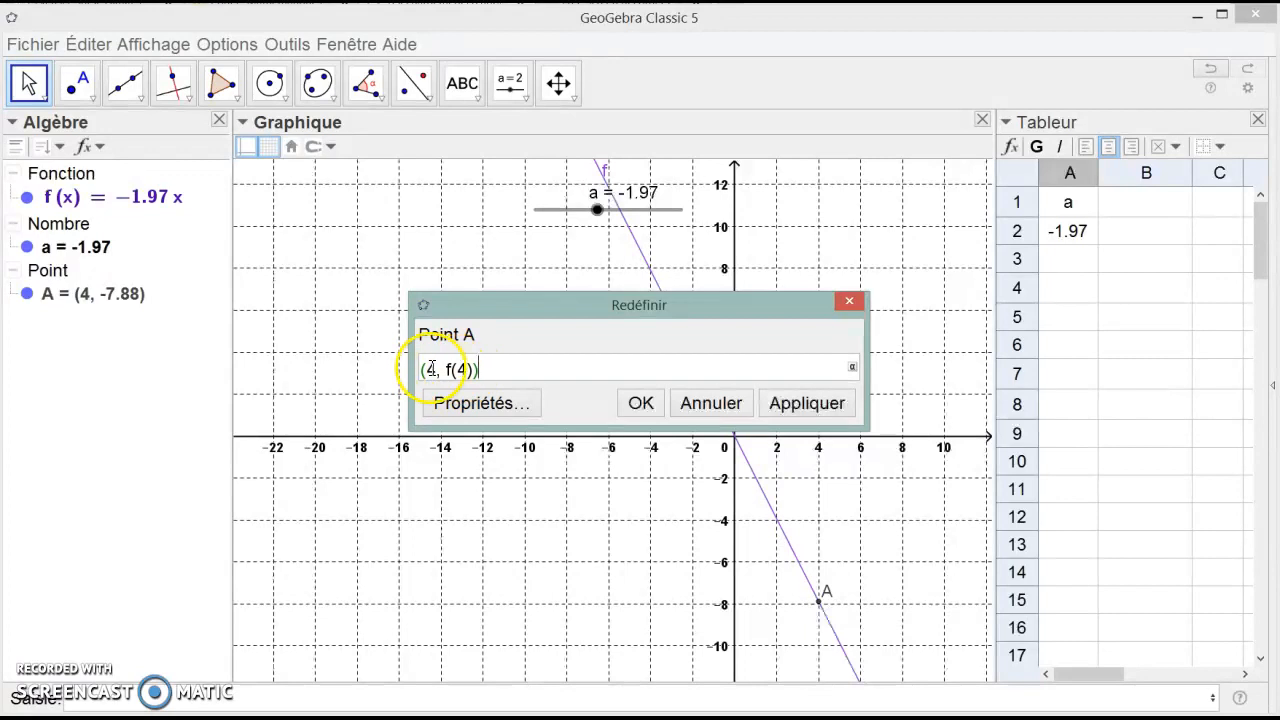
{"action": "left_click", "coordinate": [636, 403]}
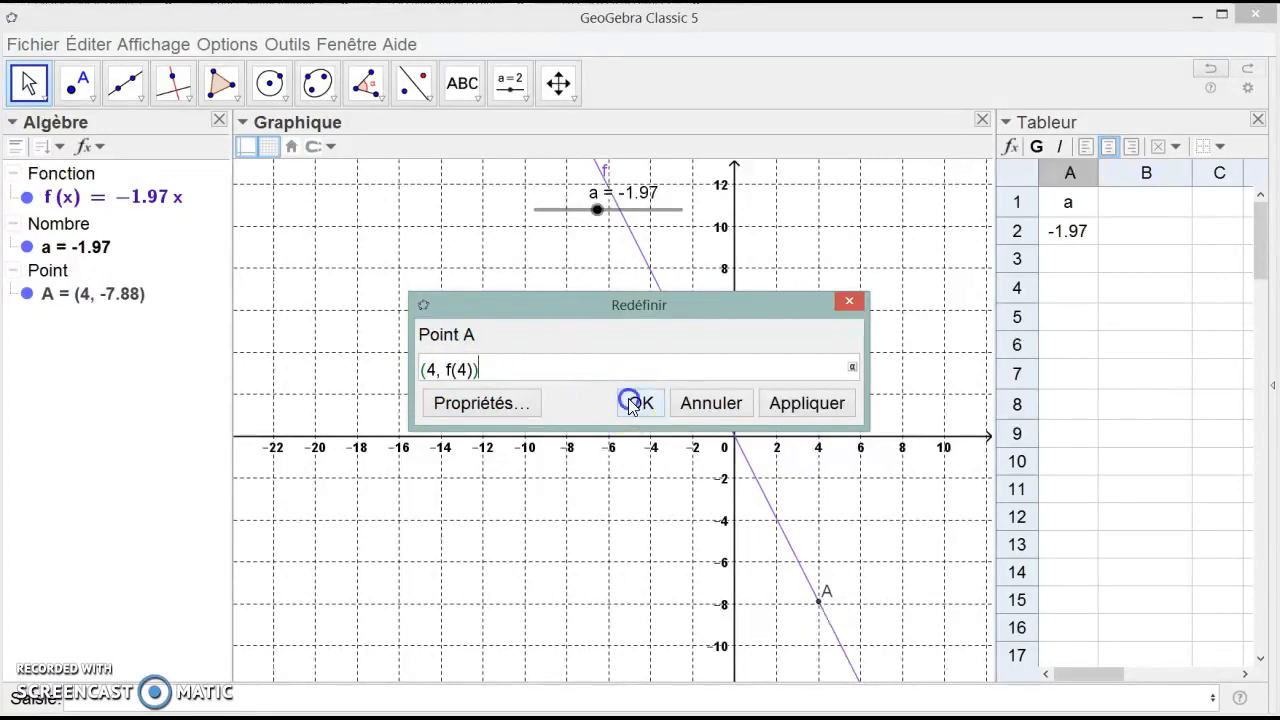
Step: Create a number slider b below slider a with an interval of -5 to 5 and an increment of 0.1
{"action": "left_click", "coordinate": [510, 86]}
{"action": "left_click", "coordinate": [568, 278]}
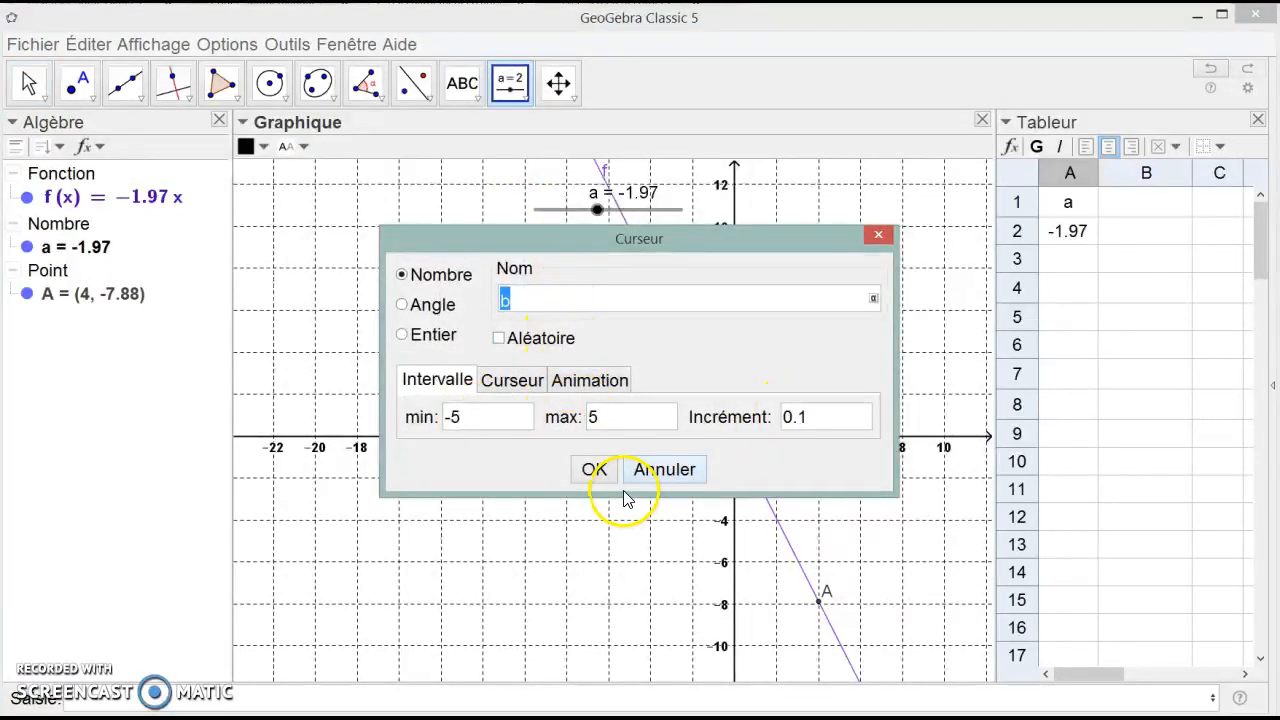
{"action": "left_click", "coordinate": [594, 470]}
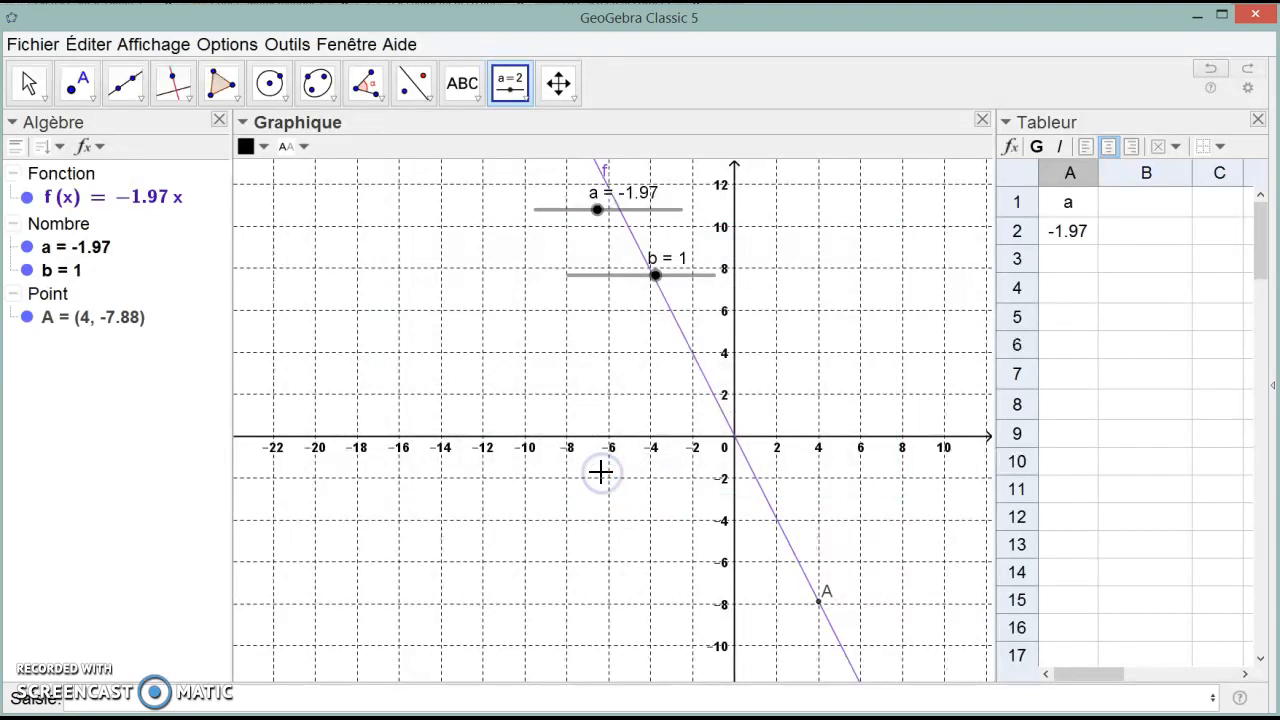
Step: Redefine point A as (b, f(b)) and move it along the line by setting slider b to about -2.9
{"action": "double_click", "coordinate": [121, 320]}
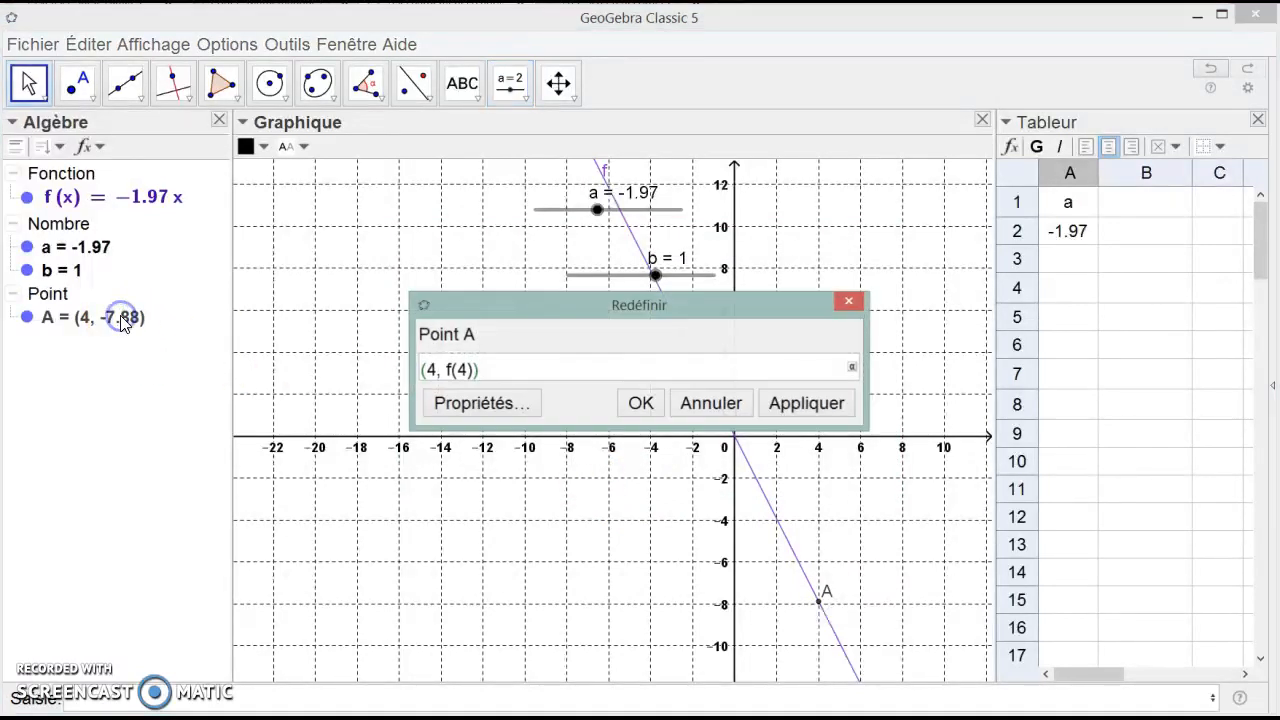
{"action": "left_click", "coordinate": [433, 372]}
{"action": "key", "text": "BackSpace"}
{"action": "type", "text": "b, f("}
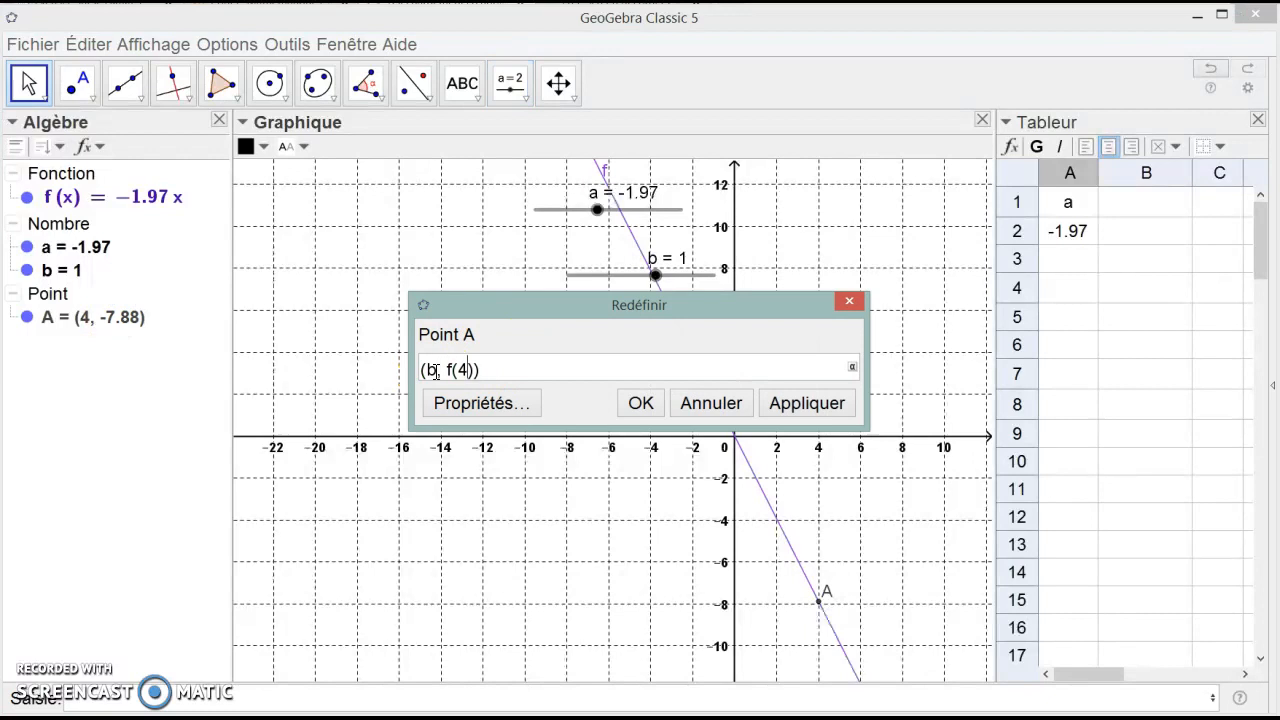
{"action": "type", "text": "b"}
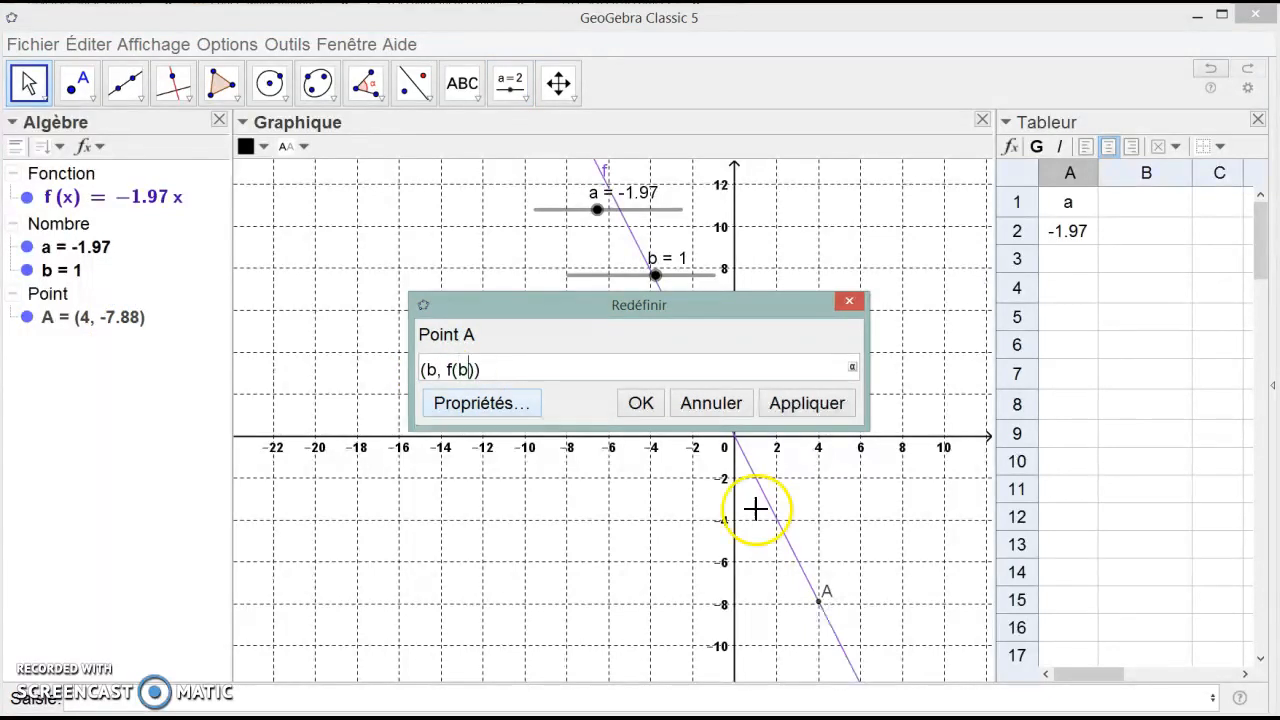
{"action": "left_click", "coordinate": [646, 404]}
{"action": "left_click_drag", "start_coordinate": [656, 277], "coordinate": [609, 294]}
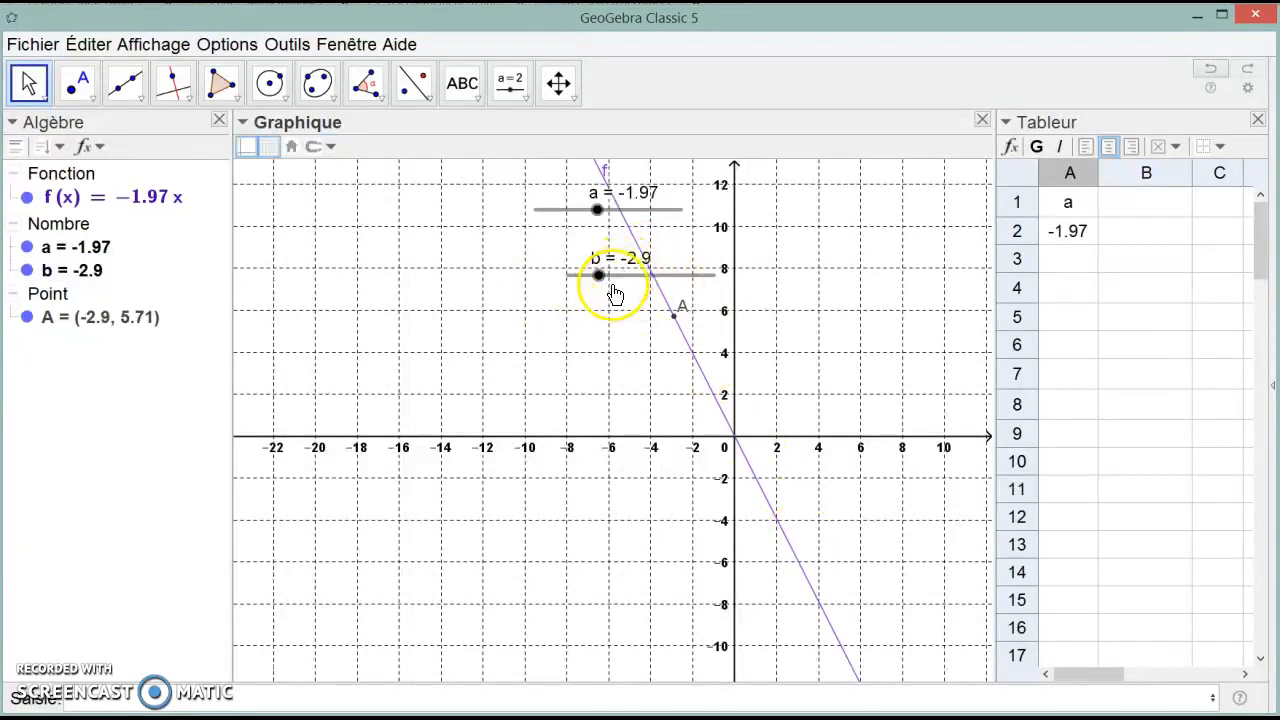
Step: Widen slider b's interval to -100 to 100, and move the slider to 40
{"action": "left_click", "coordinate": [598, 278]}
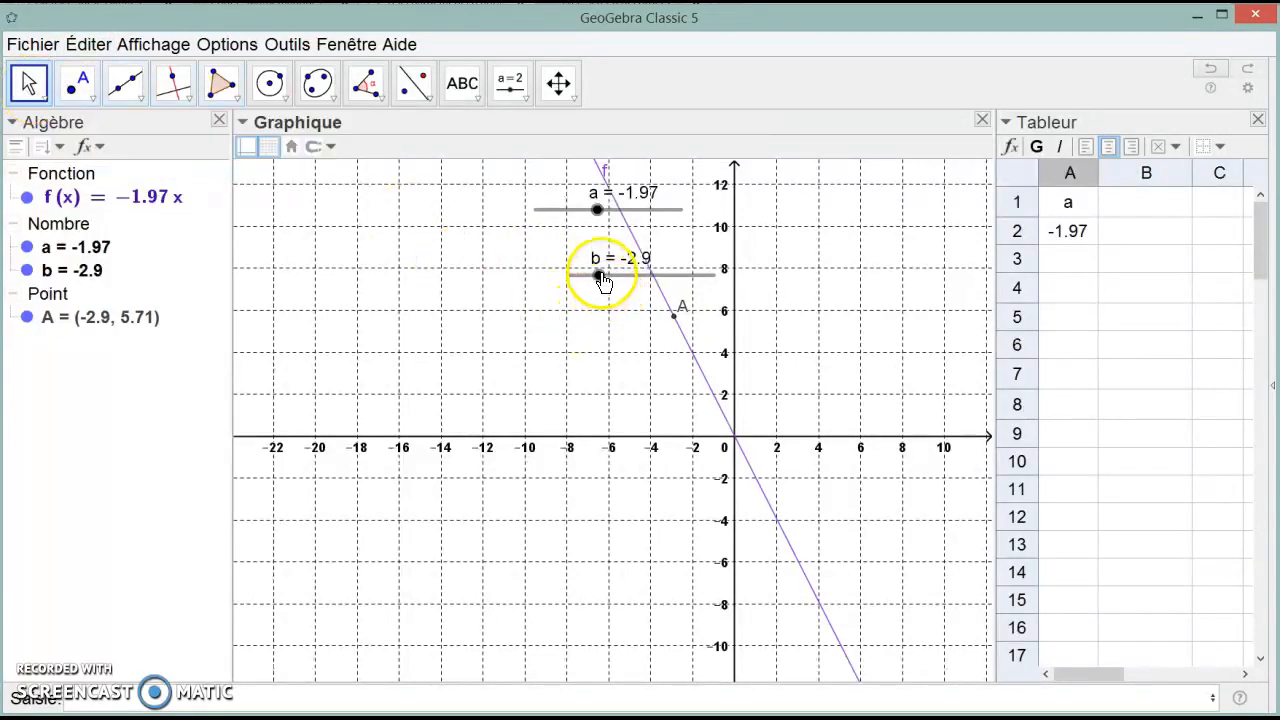
{"action": "double_click", "coordinate": [600, 278]}
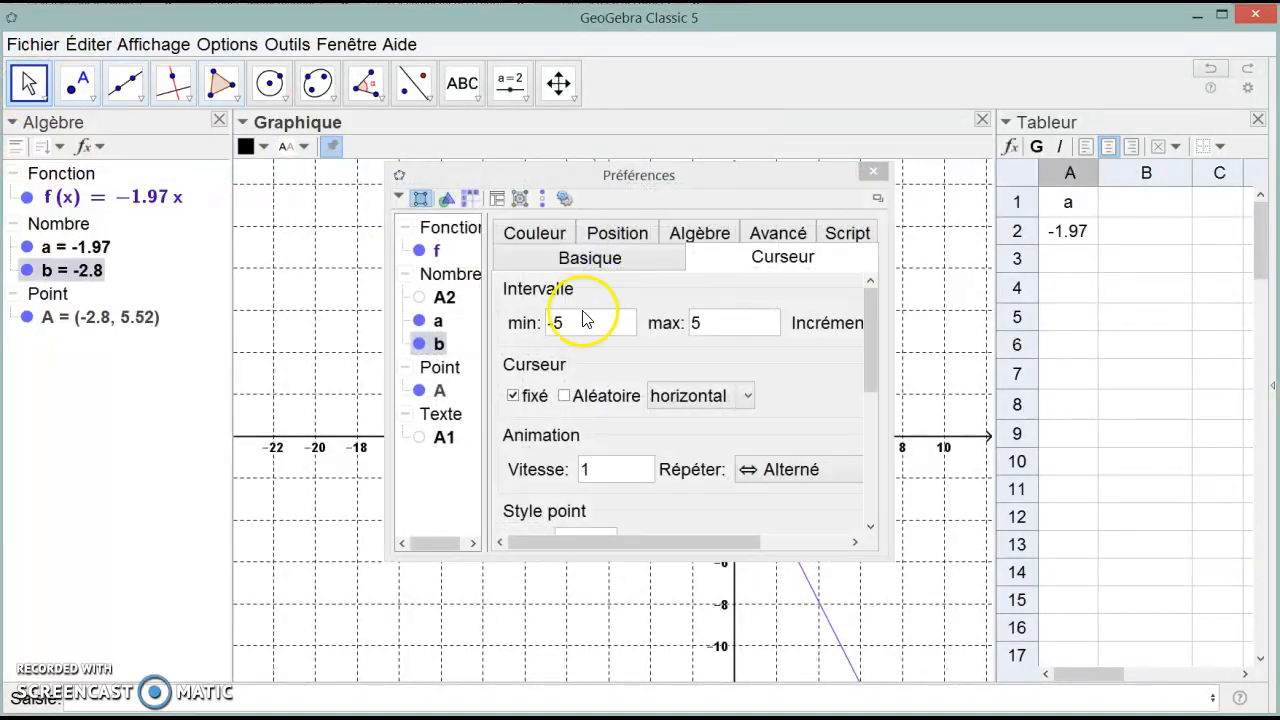
{"action": "left_click", "coordinate": [572, 325]}
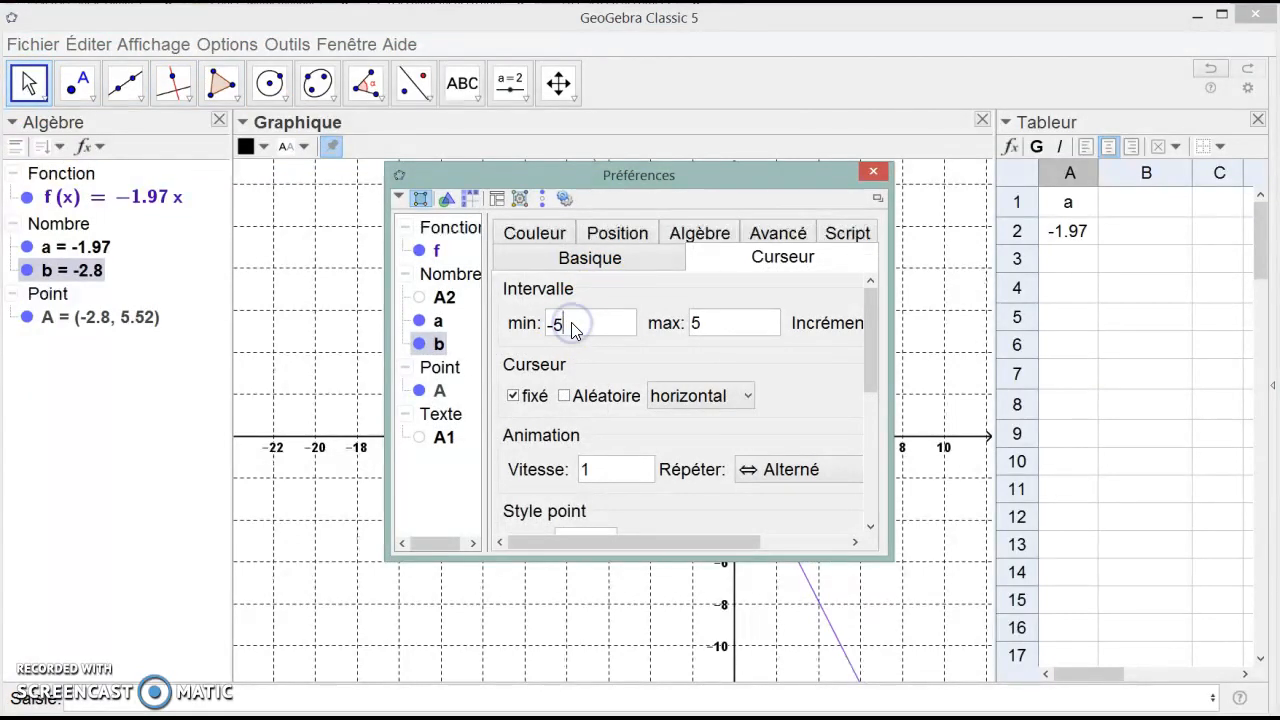
{"action": "left_click", "coordinate": [728, 333]}
{"action": "left_click_drag", "start_coordinate": [690, 542], "coordinate": [744, 548]}
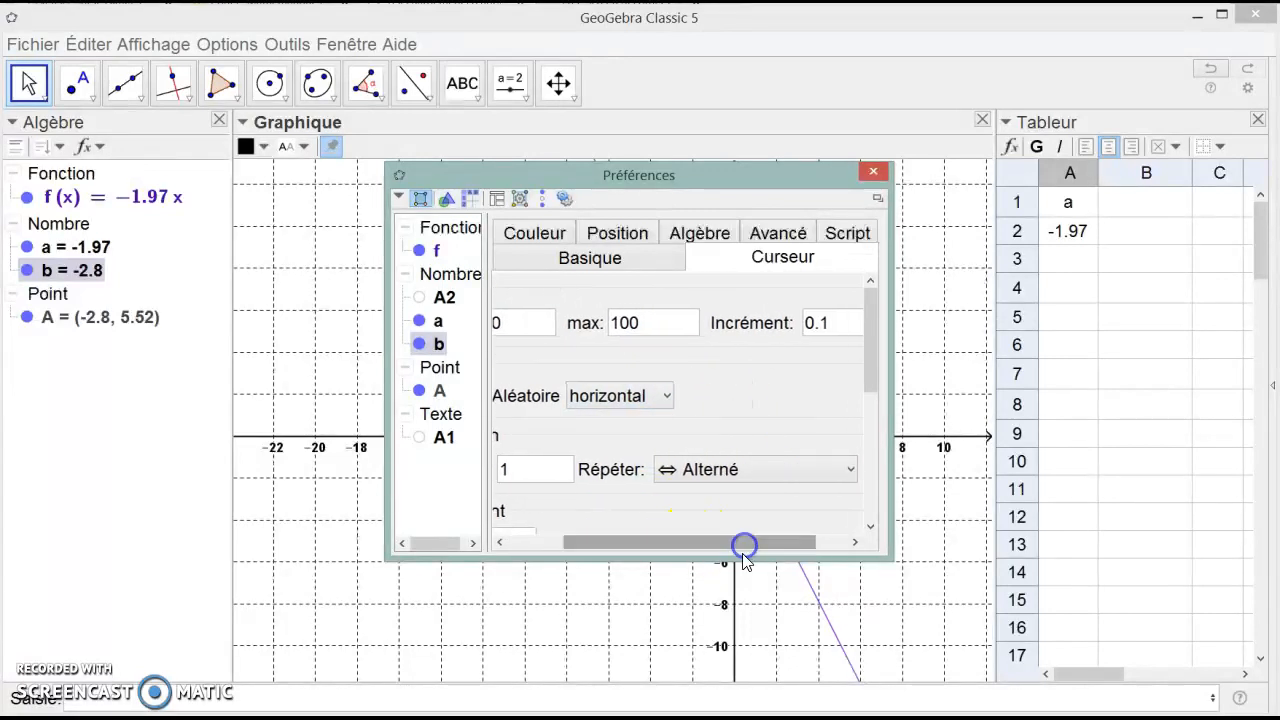
{"action": "left_click", "coordinate": [873, 172]}
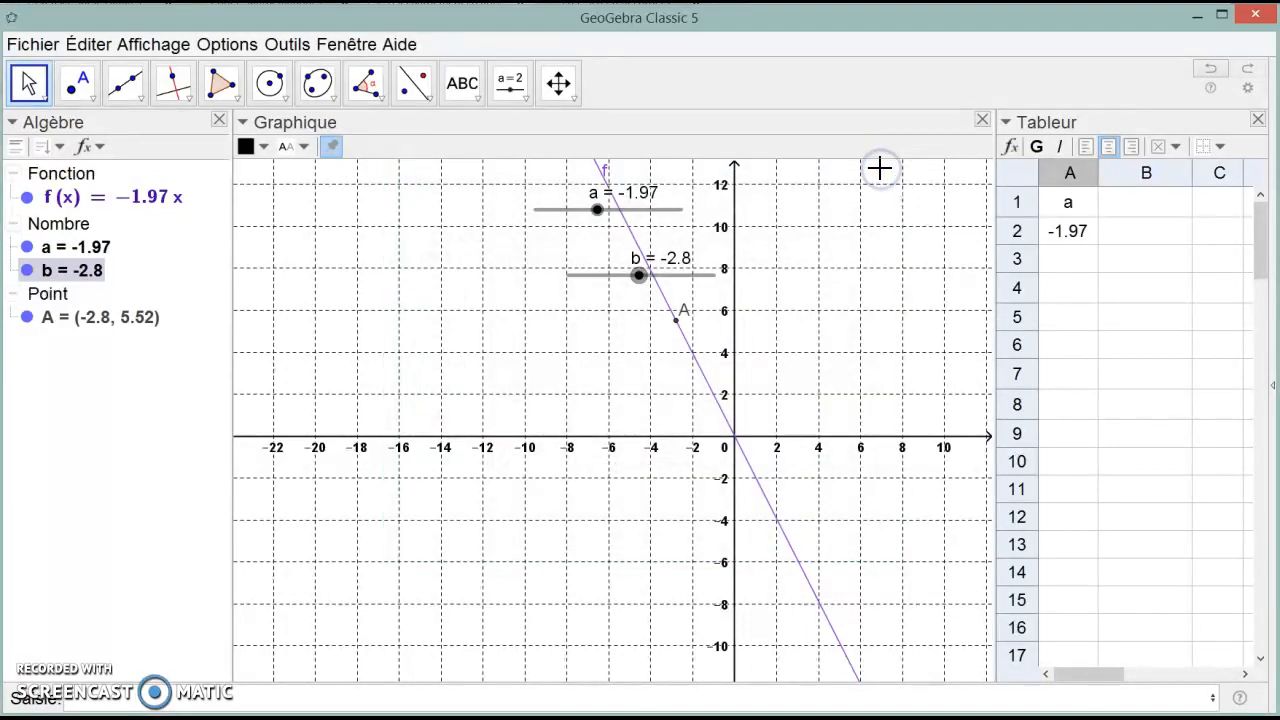
{"action": "left_click", "coordinate": [642, 282]}
{"action": "left_click_drag", "start_coordinate": [642, 282], "coordinate": [672, 298]}
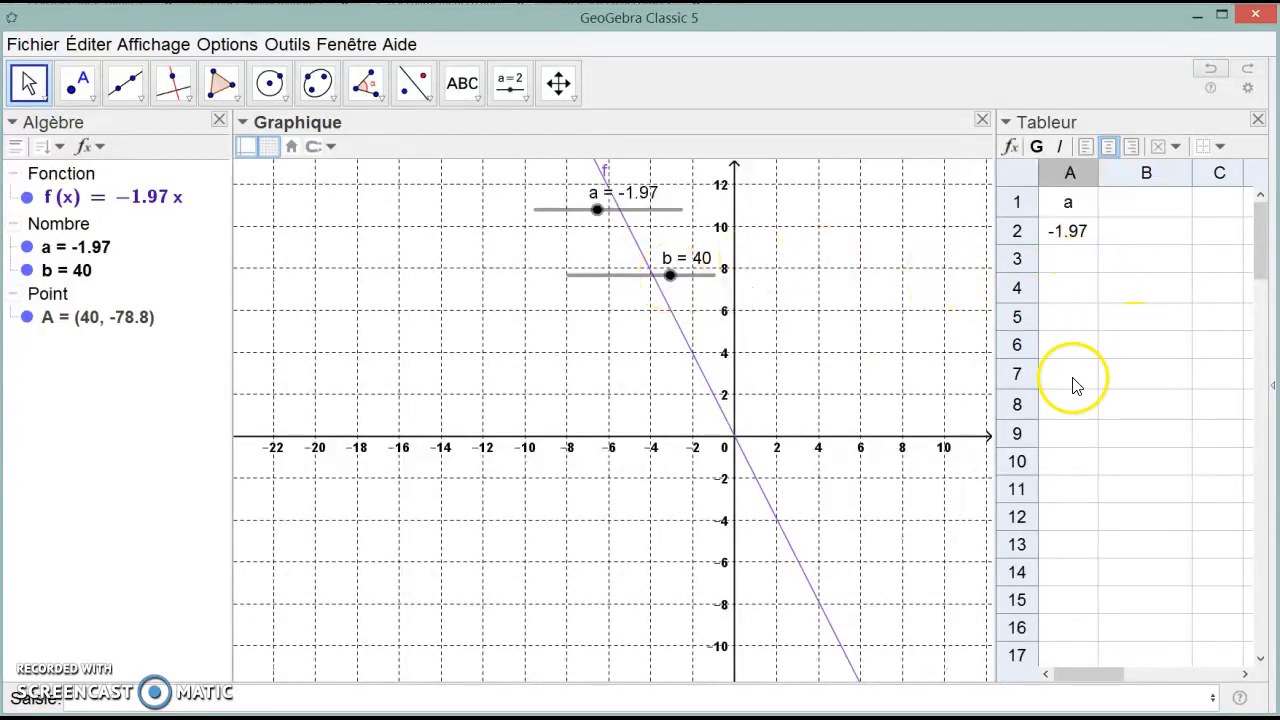
Step: Enter b in cell A5 and f(b) in cell B5, and move slider b to -2 to update both cells
{"action": "left_click", "coordinate": [1063, 322]}
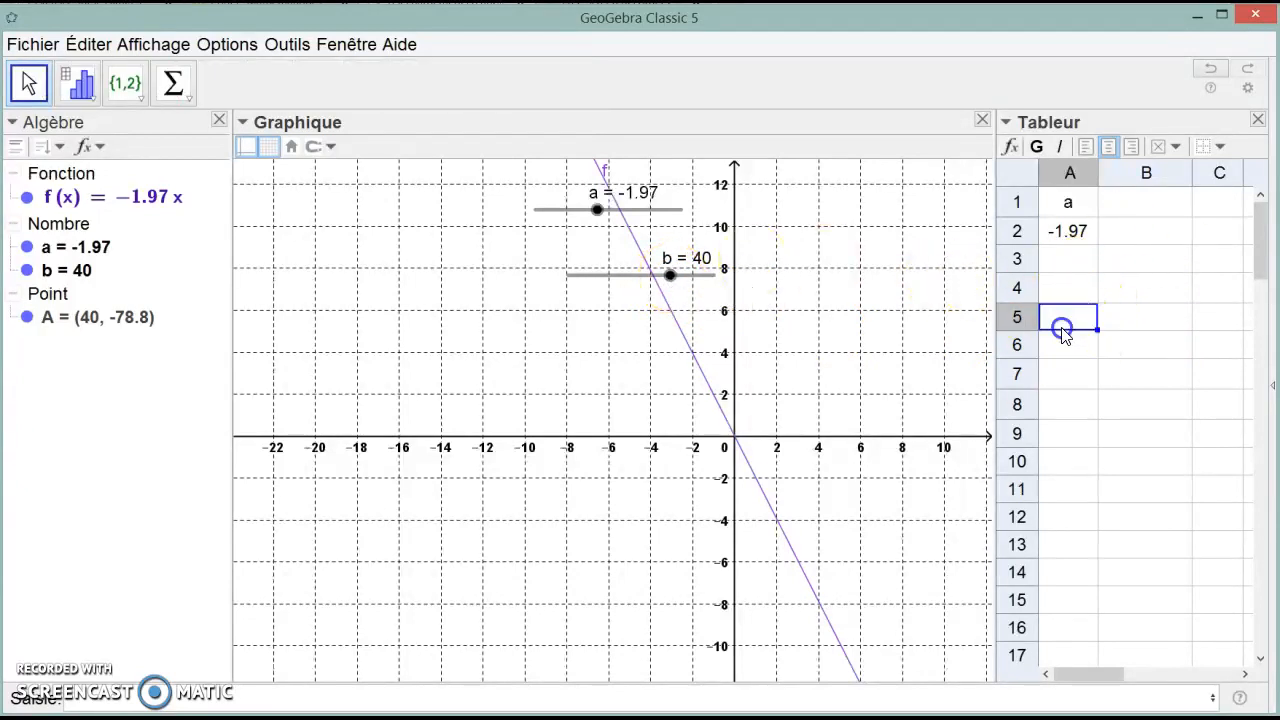
{"action": "type", "text": "b"}
{"action": "key", "text": "Return"}
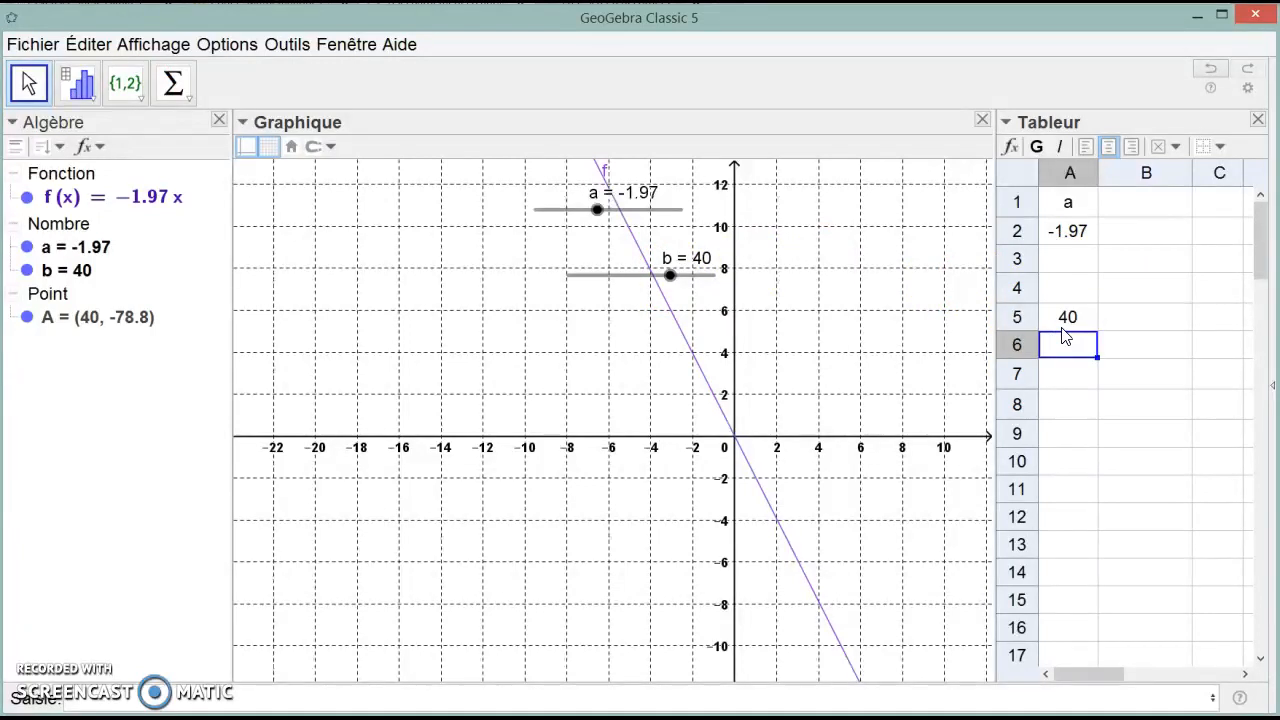
{"action": "left_click", "coordinate": [1134, 315]}
{"action": "type", "text": "f(b)"}
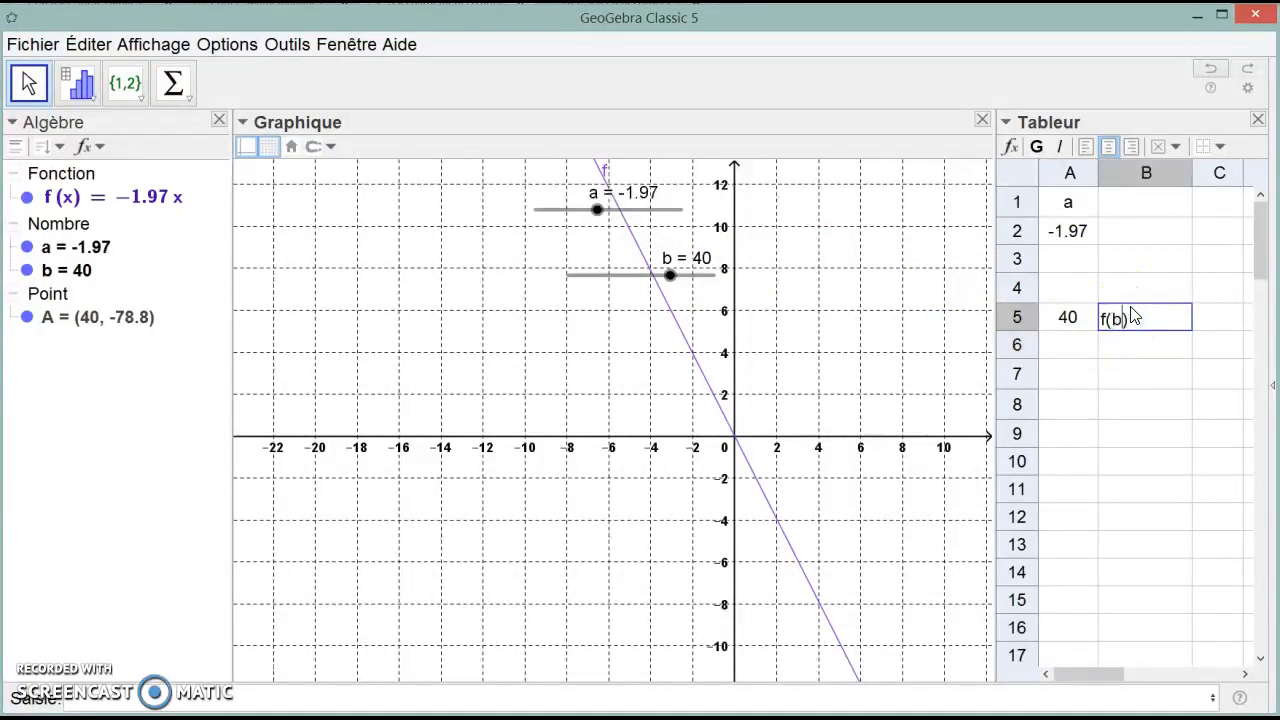
{"action": "key", "text": "Return"}
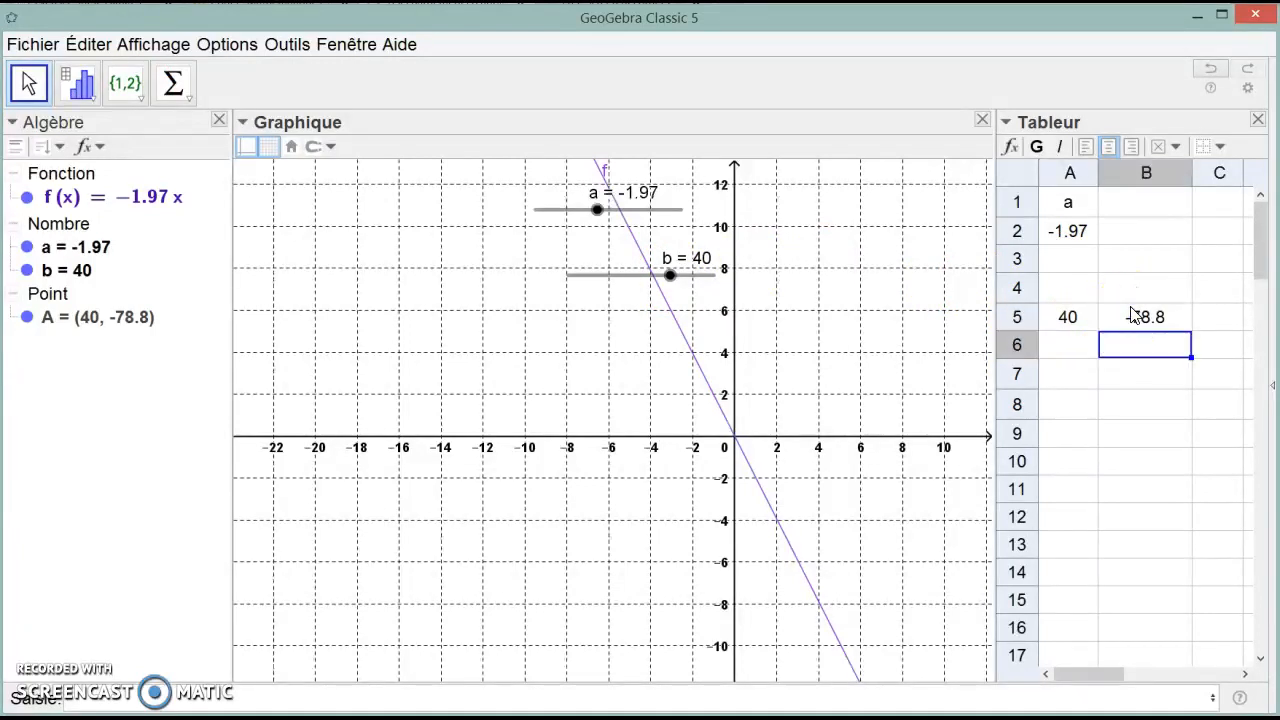
{"action": "left_click_drag", "start_coordinate": [670, 276], "coordinate": [638, 278]}
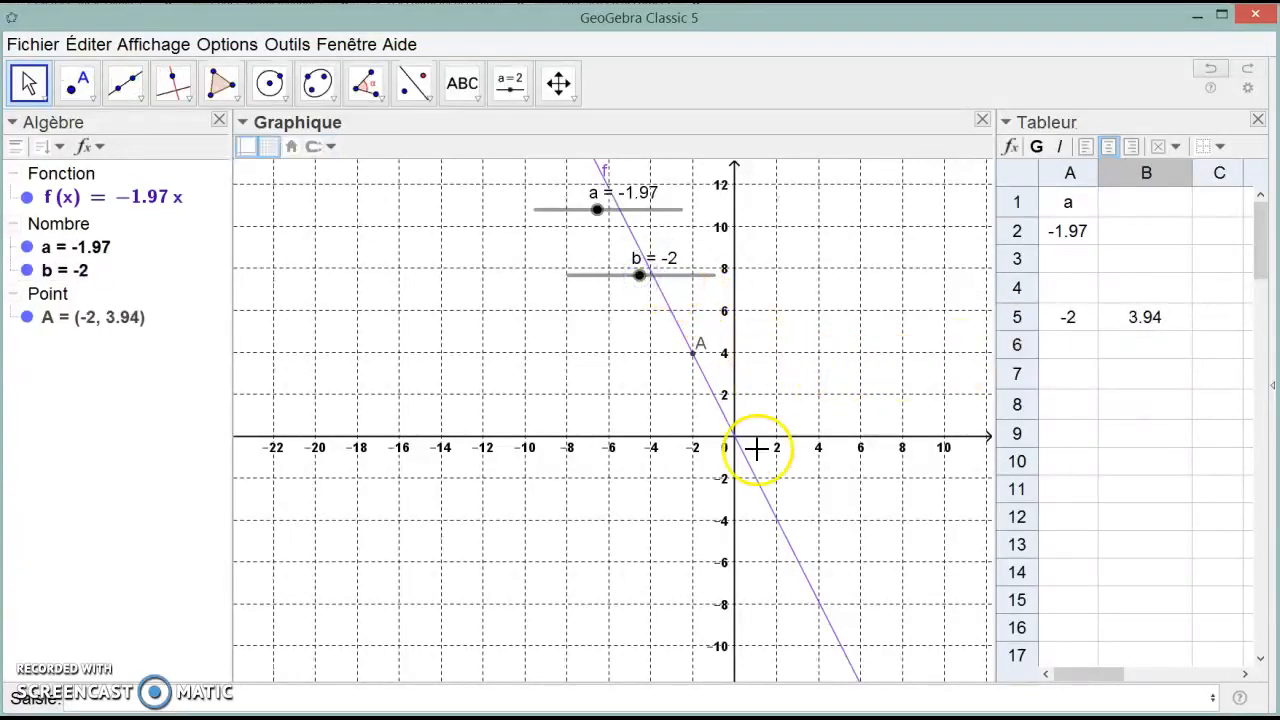
{"action": "mouse_move", "coordinate": [697, 365]}
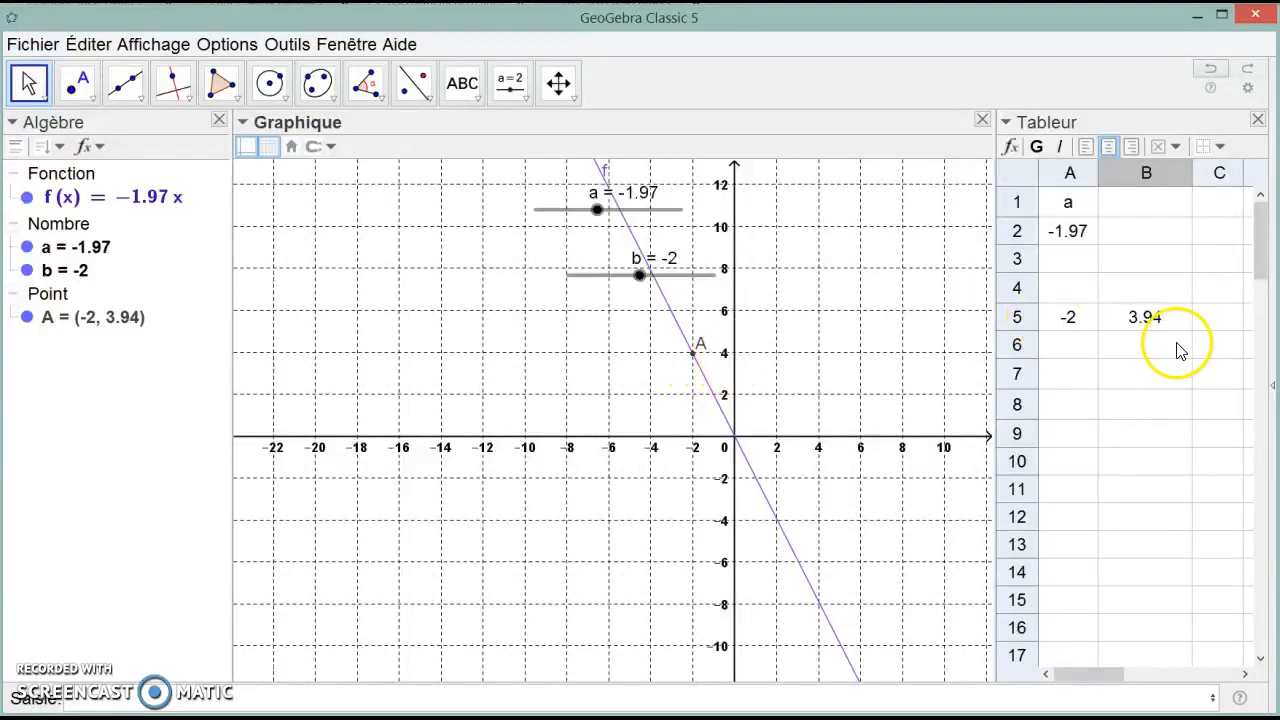
Step: Add the quoted text headings "b" in cell A4 and "f(b)" in cell B4
{"action": "left_click", "coordinate": [1063, 289]}
{"action": "type", "text": "\"b"}
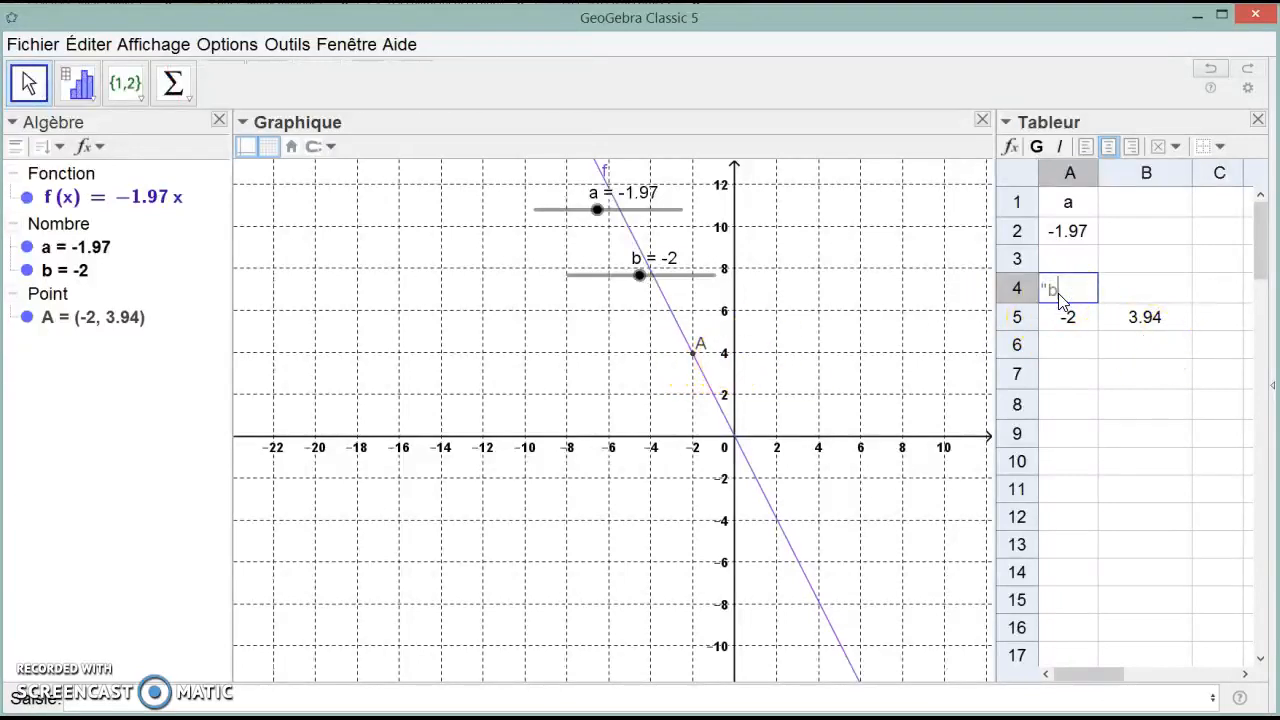
{"action": "key", "text": "Return"}
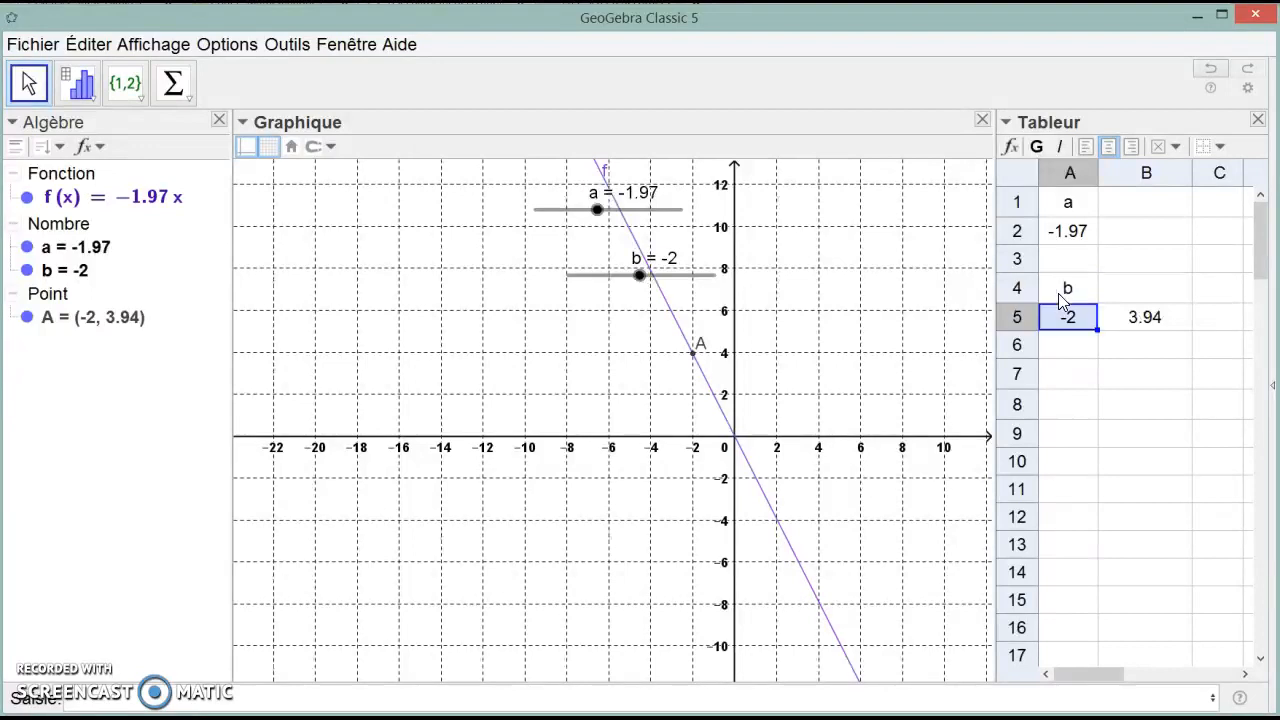
{"action": "left_click", "coordinate": [1138, 290]}
{"action": "type", "text": "\"f(b"}
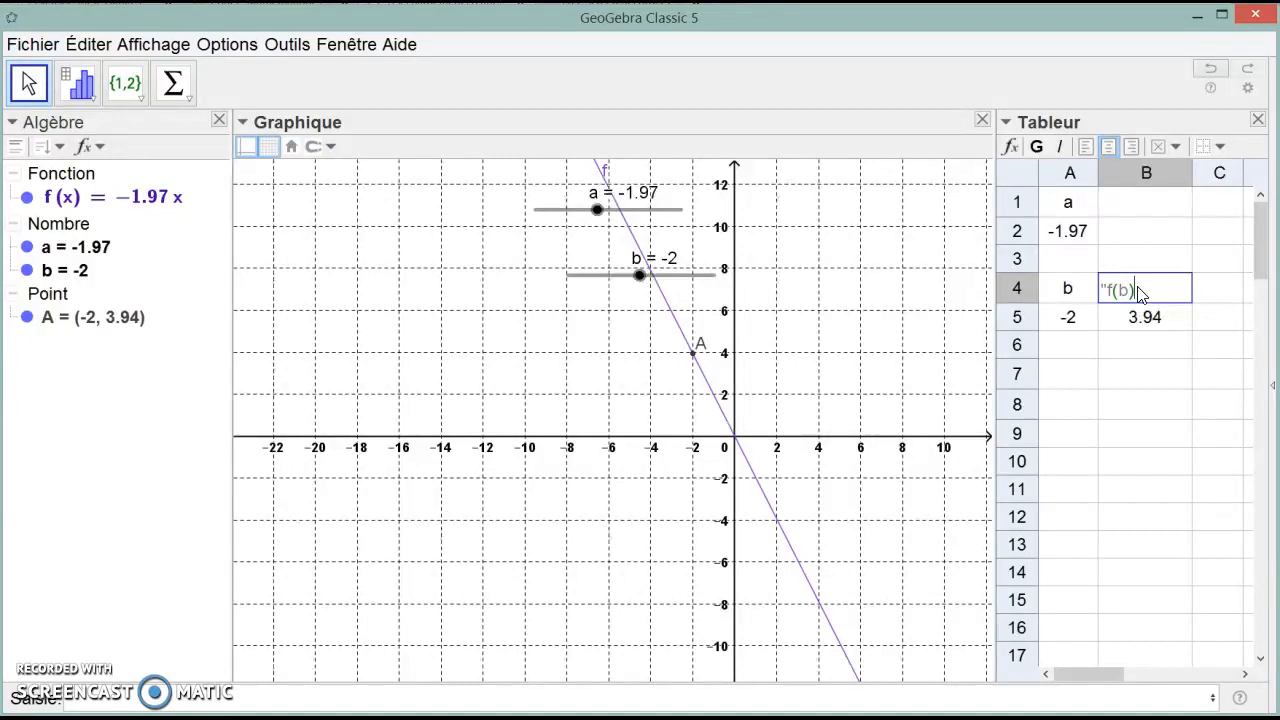
{"action": "type", "text": ")\""}
{"action": "key", "text": "Return"}
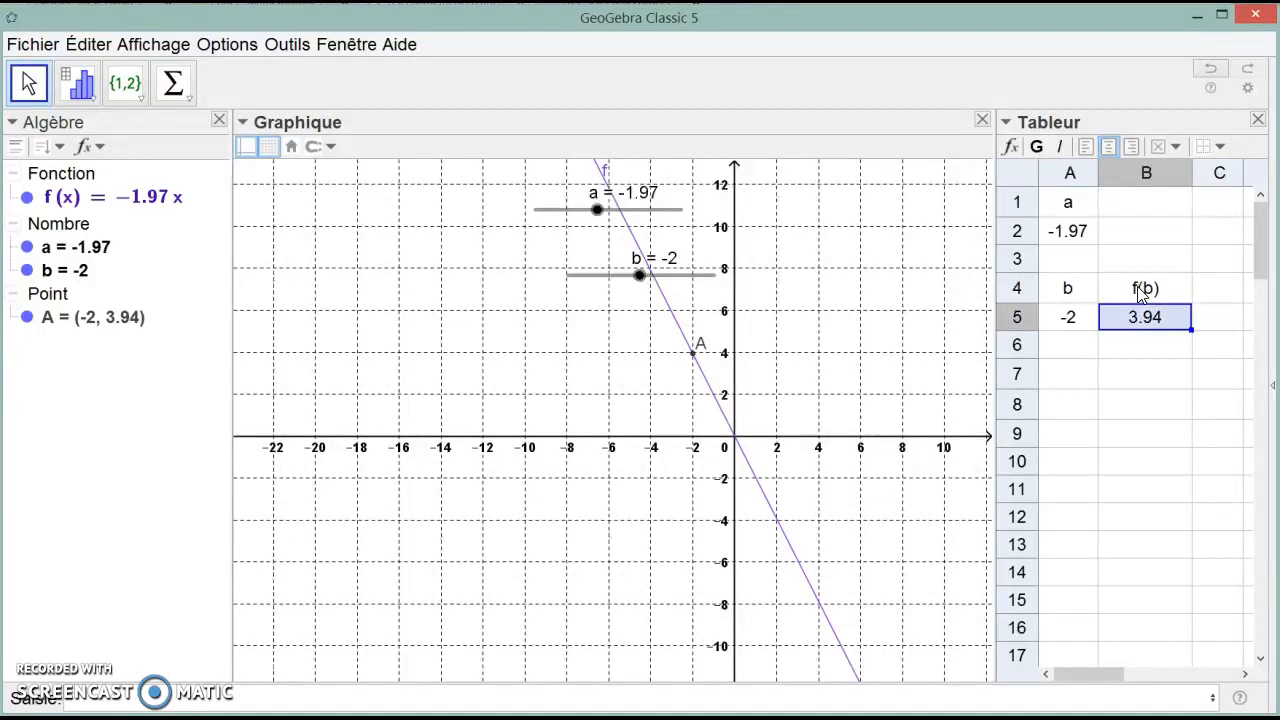
Step: Apply all inner and outer borders to the cell range A4:B5
{"action": "left_click", "coordinate": [1076, 292]}
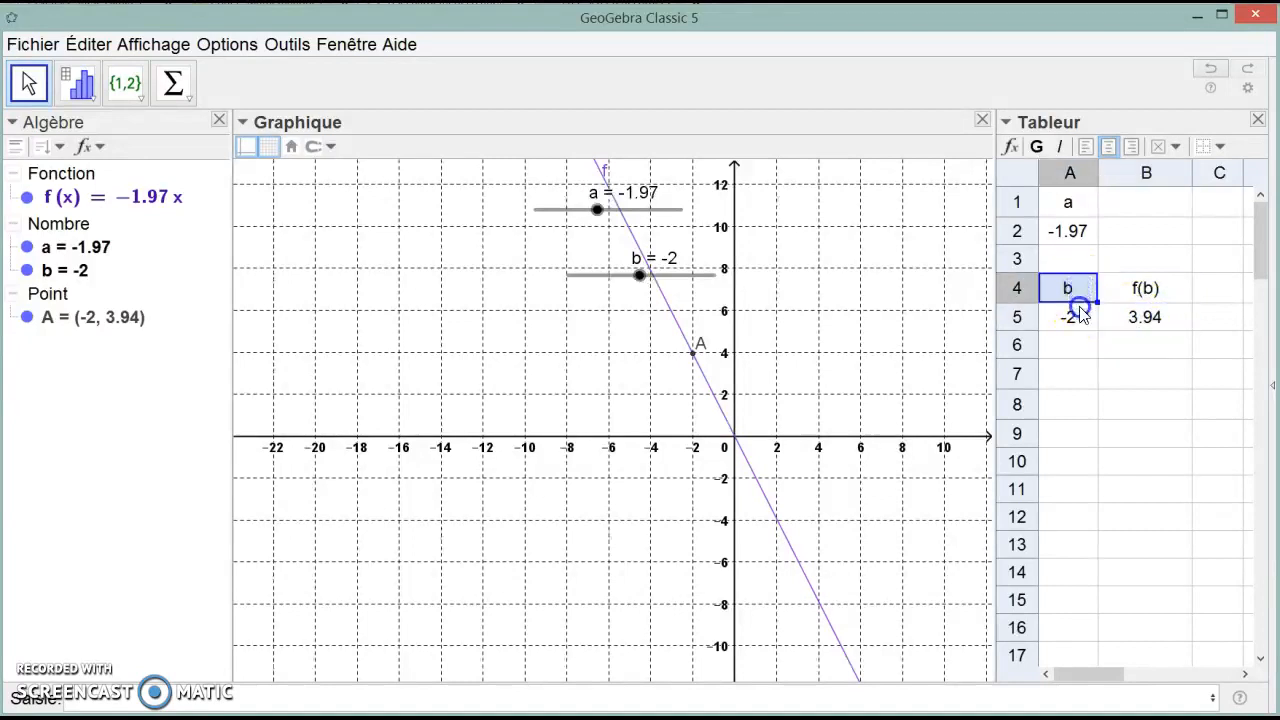
{"action": "left_click_drag", "start_coordinate": [1080, 314], "coordinate": [1146, 326]}
{"action": "left_click", "coordinate": [1221, 147]}
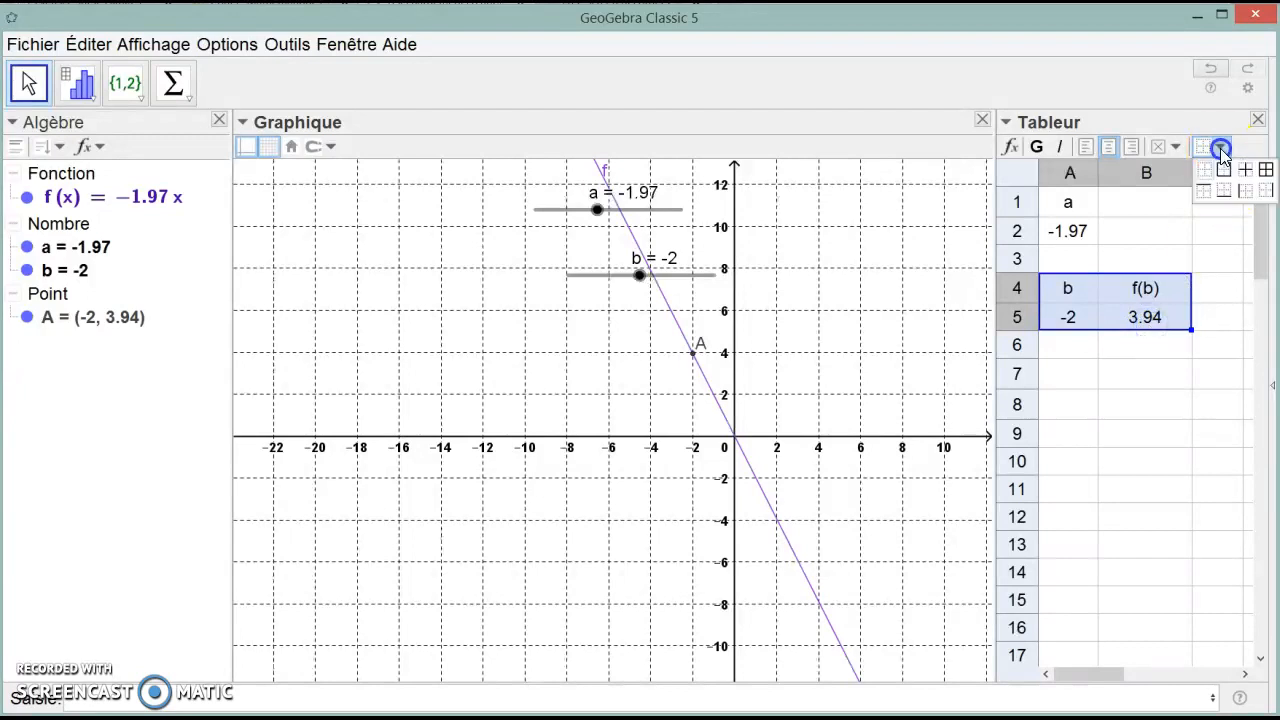
{"action": "left_click", "coordinate": [1265, 169]}
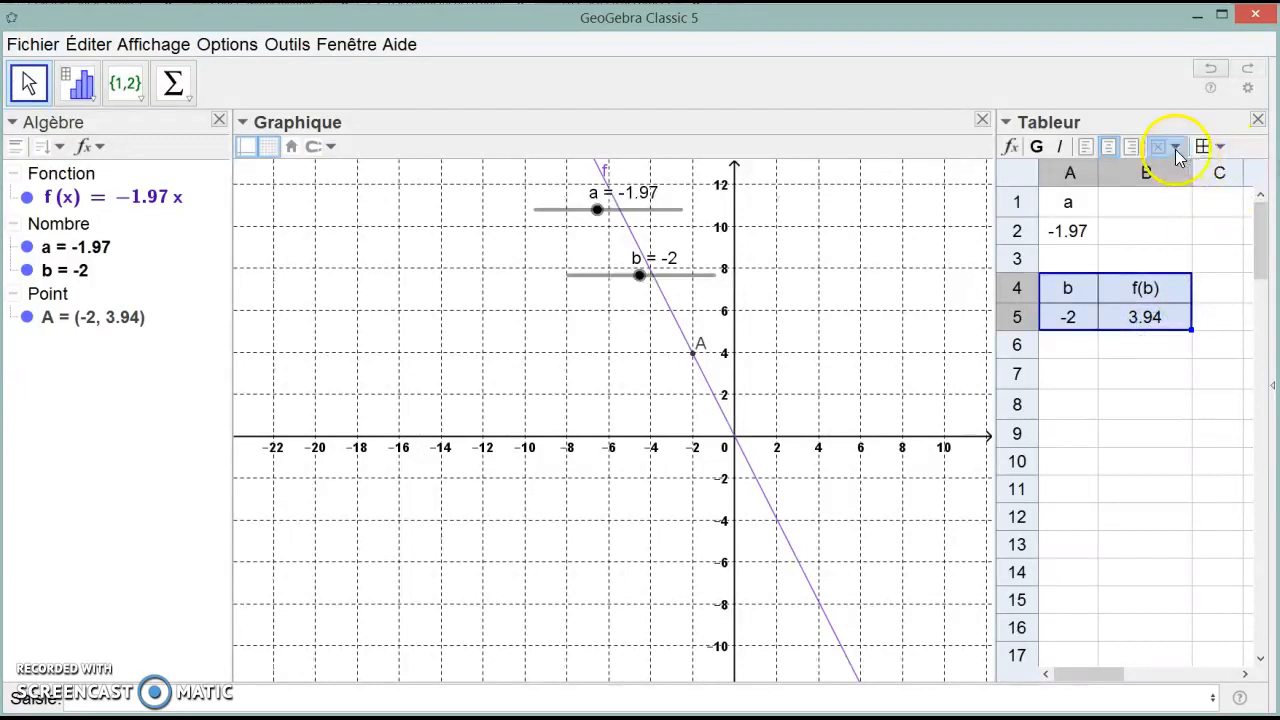
Step: Fill the cell range A4:B5 with a light yellow background
{"action": "left_click", "coordinate": [1176, 148]}
{"action": "left_click", "coordinate": [1216, 174]}
{"action": "left_click", "coordinate": [1222, 336]}
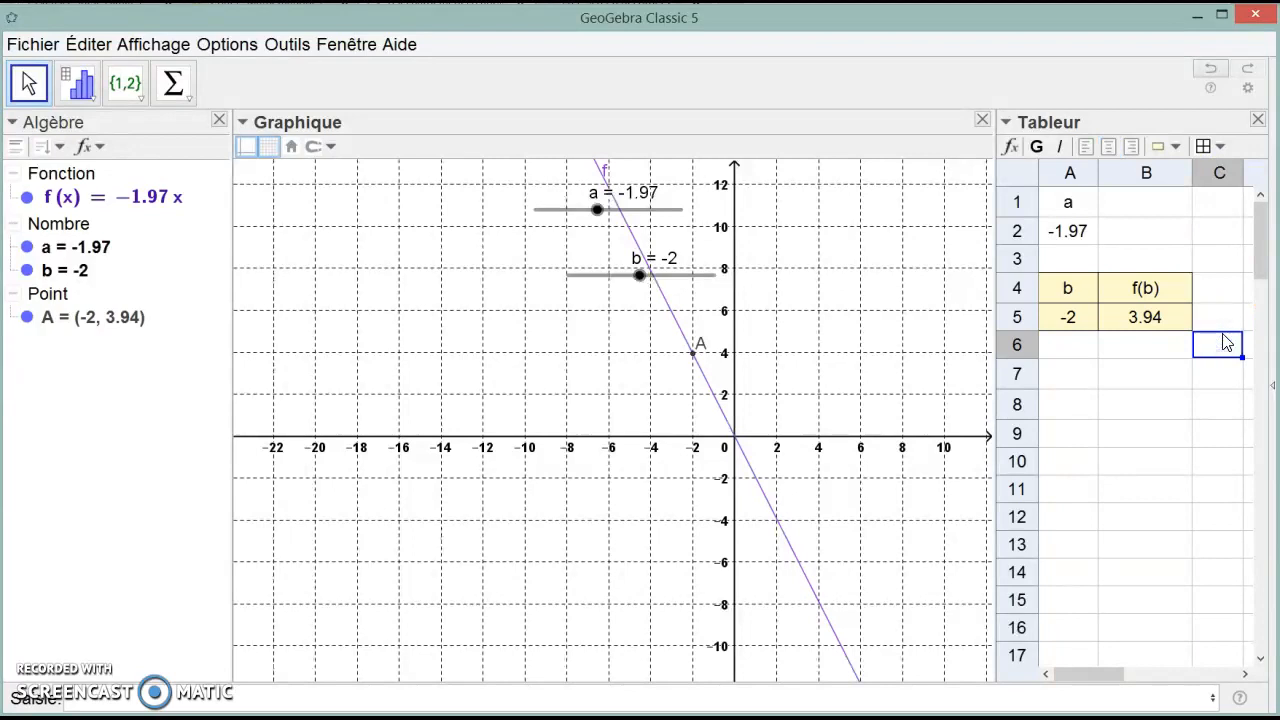
Step: Move slider b to -65 to update the yellow table
{"action": "left_click", "coordinate": [1090, 370]}
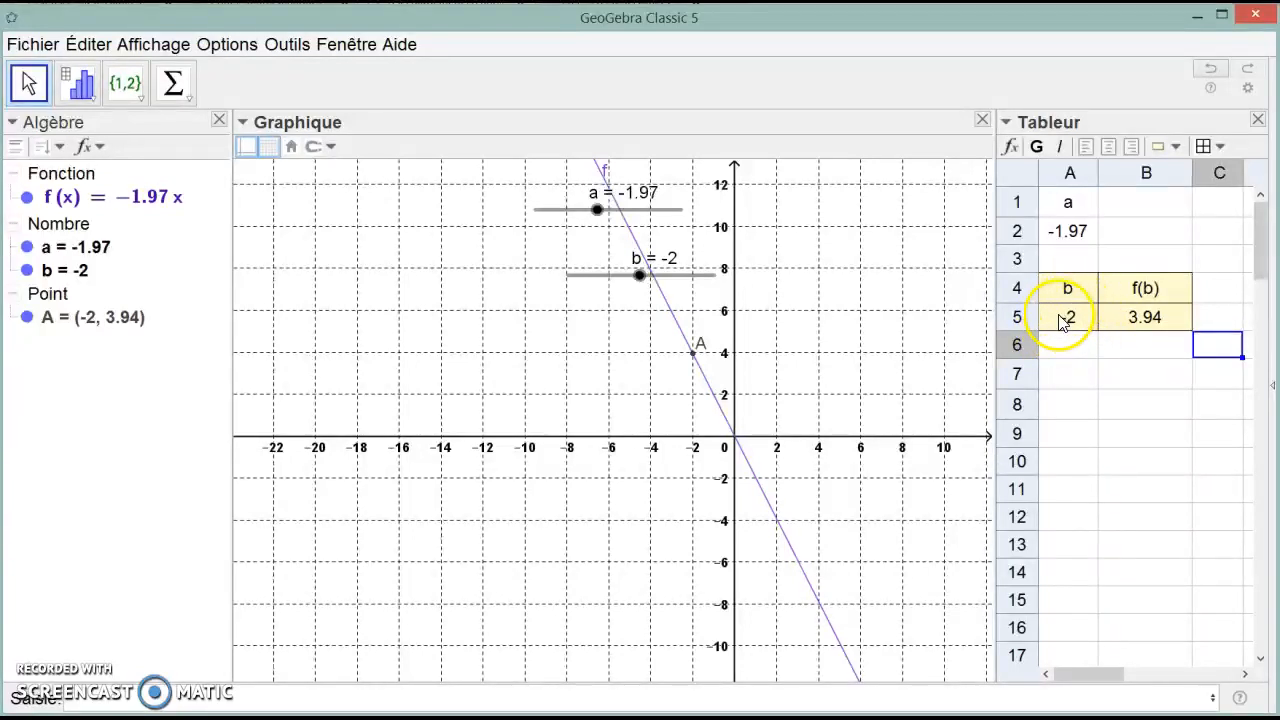
{"action": "left_click", "coordinate": [1076, 330]}
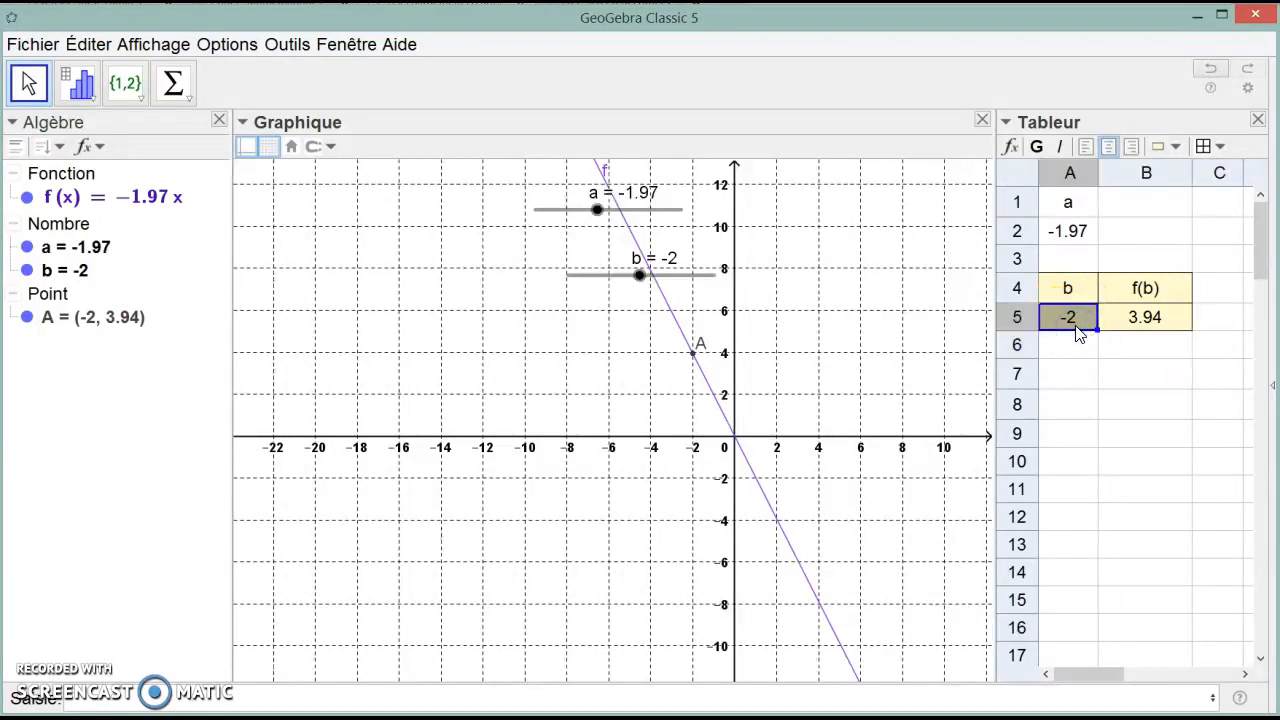
{"action": "left_click_drag", "start_coordinate": [641, 280], "coordinate": [596, 290]}
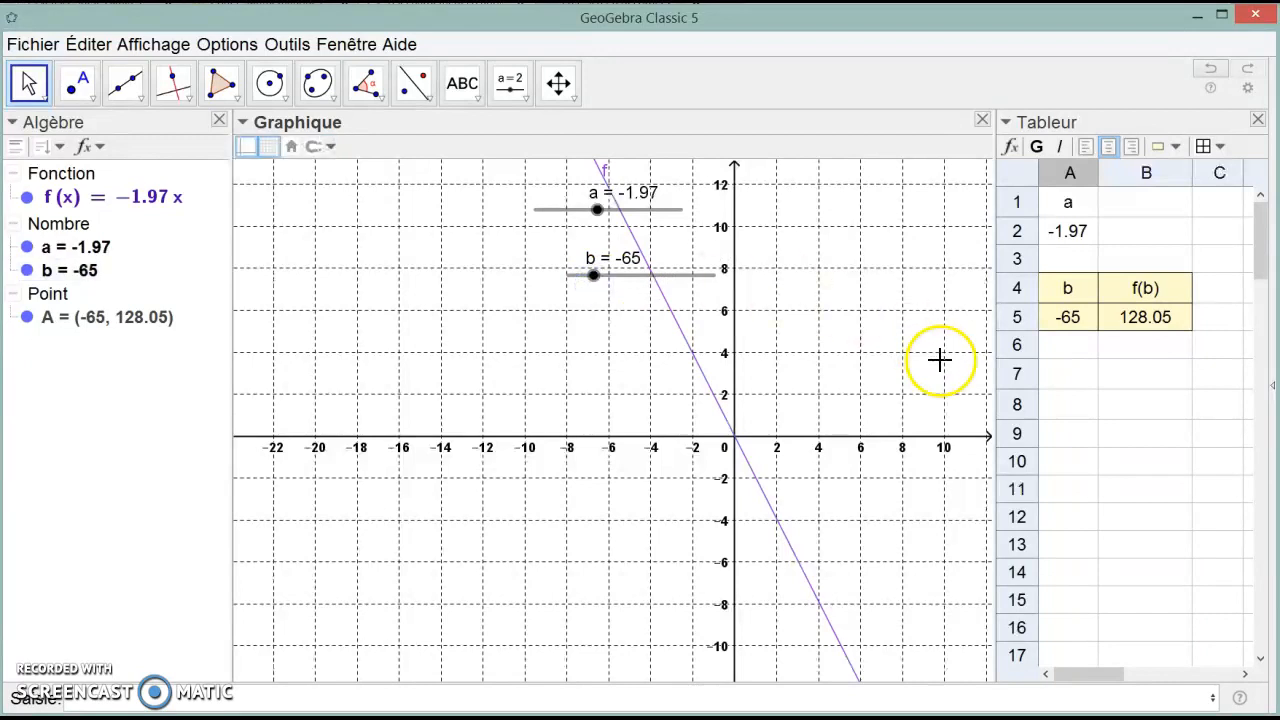
Step: Add the quoted text heading "x" in cell A7 and enter sqrt(2) in cell A8
{"action": "left_click", "coordinate": [1064, 383]}
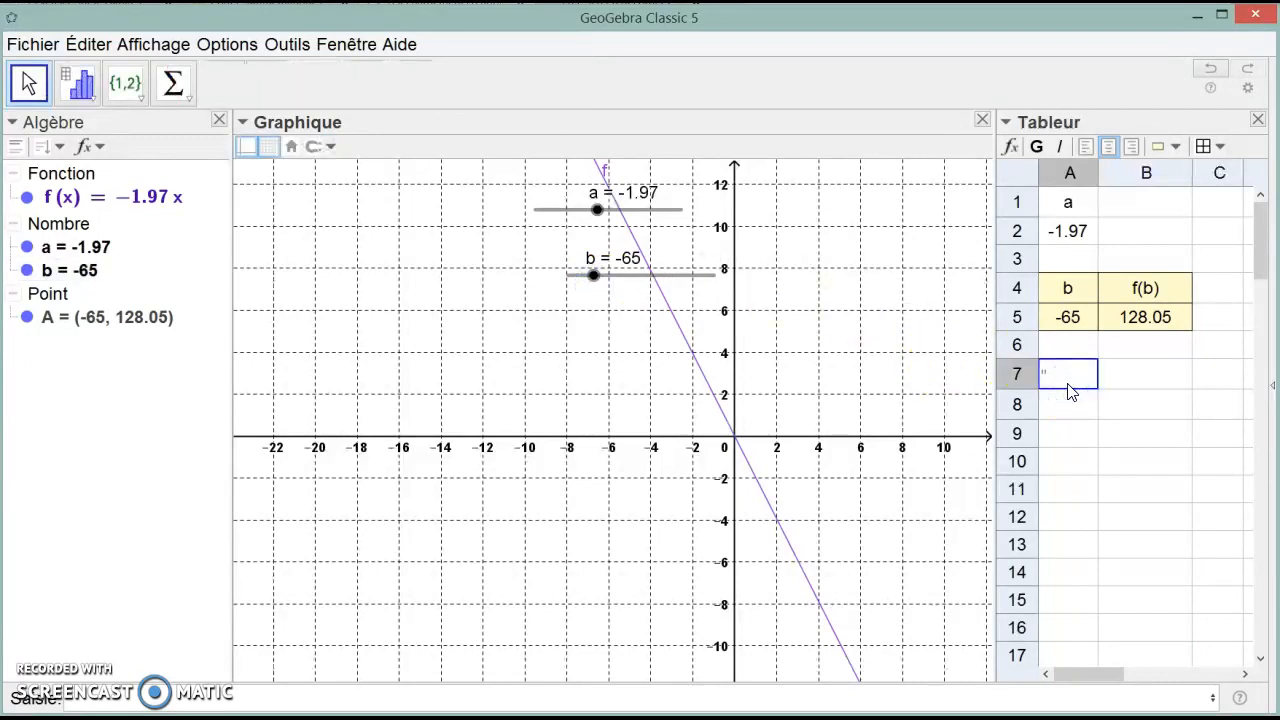
{"action": "type", "text": "\"x"}
{"action": "key", "text": "Return"}
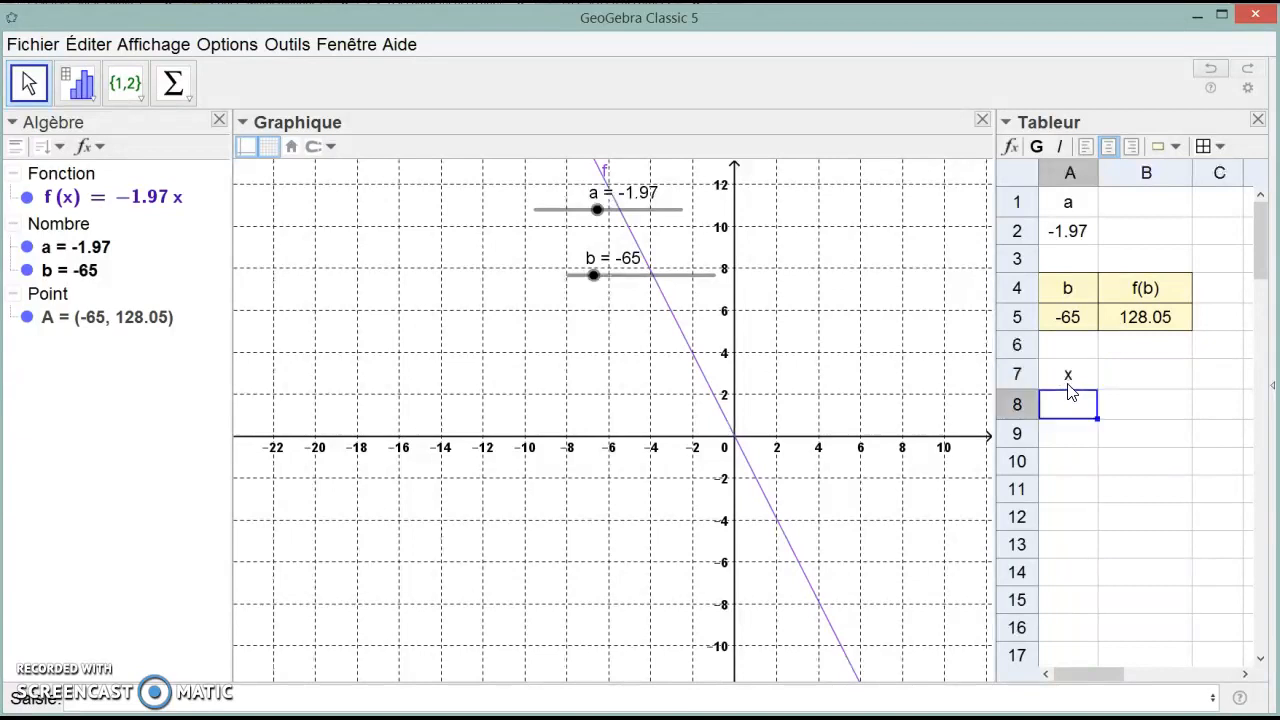
{"action": "left_click", "coordinate": [1072, 407]}
{"action": "type", "text": "sqr"}
{"action": "left_click", "coordinate": [1080, 405]}
{"action": "type", "text": "t(2"}
{"action": "key", "text": "Return"}
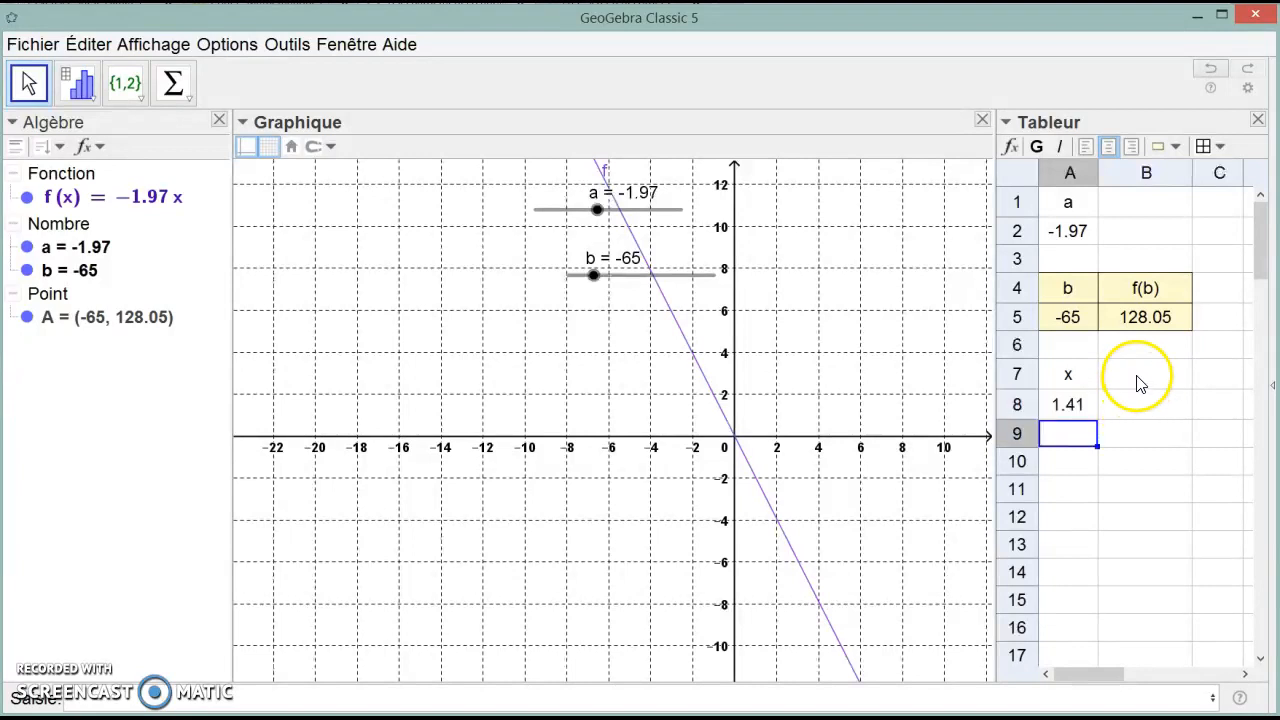
Step: Add the quoted text heading "f(x)" in cell B7
{"action": "left_click", "coordinate": [1140, 383]}
{"action": "type", "text": "\"f(x"}
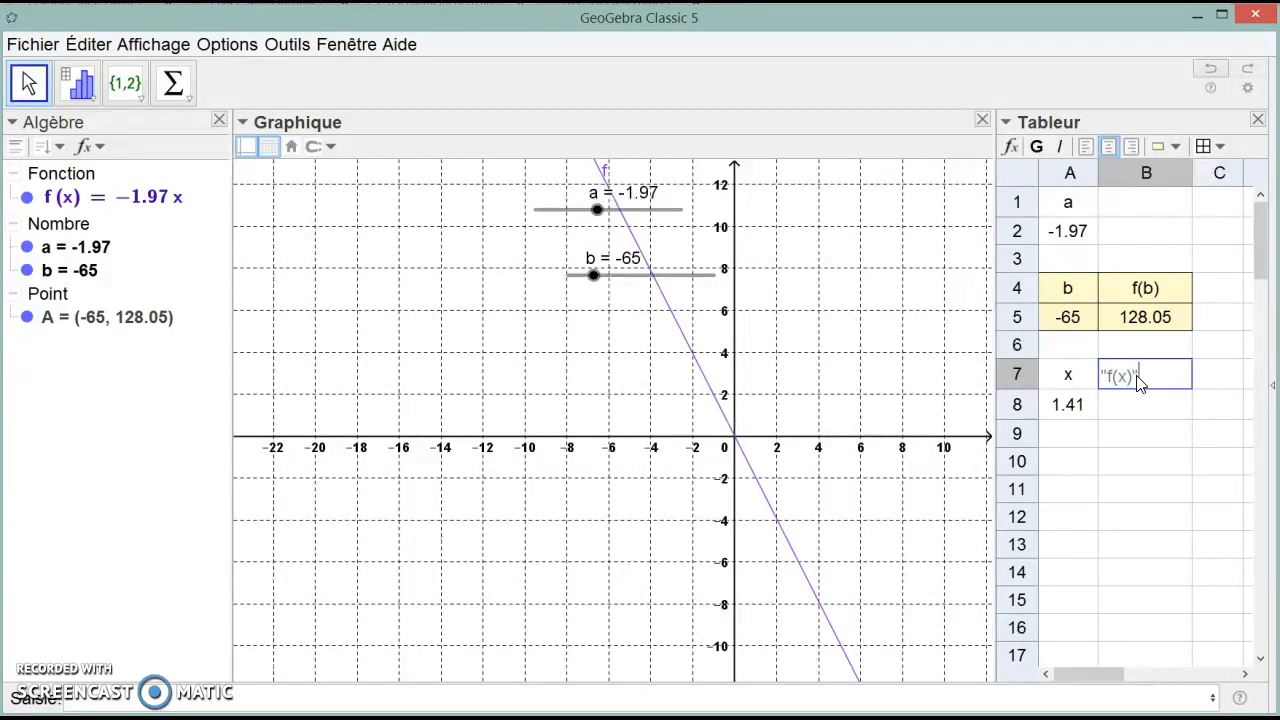
{"action": "key", "text": "Return"}
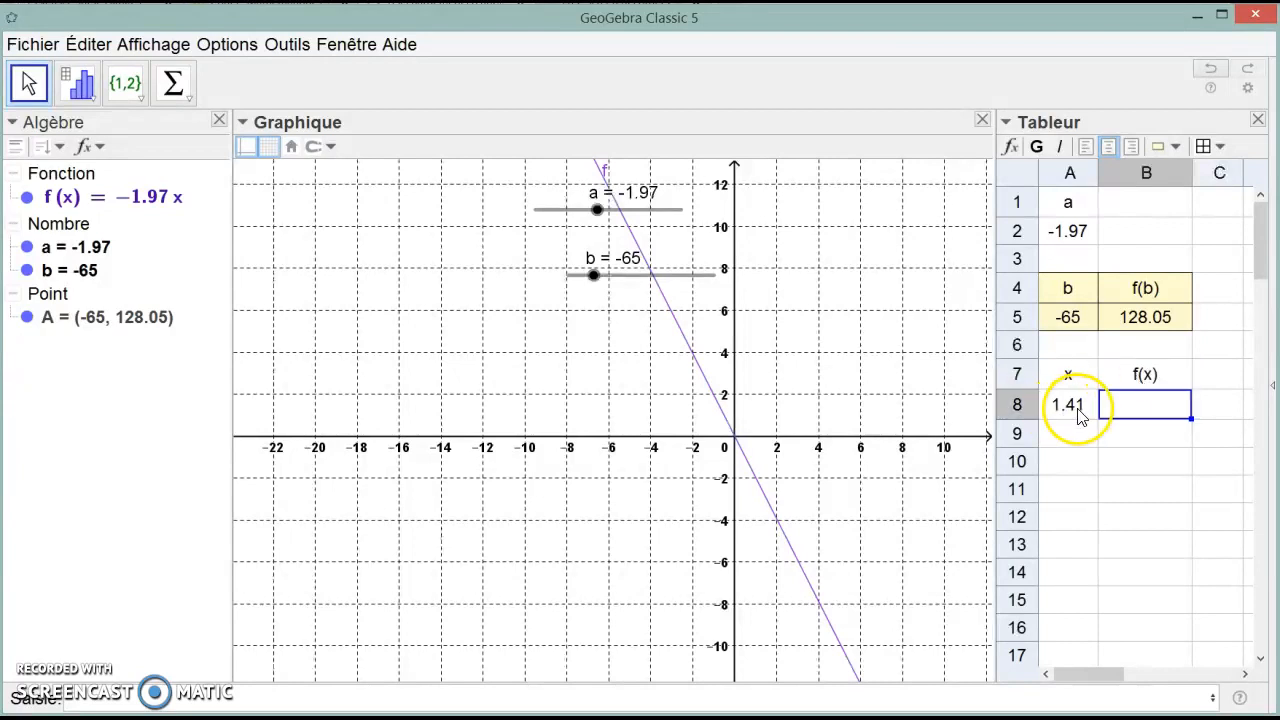
{"action": "left_click", "coordinate": [1095, 471]}
{"action": "left_click", "coordinate": [1090, 412]}
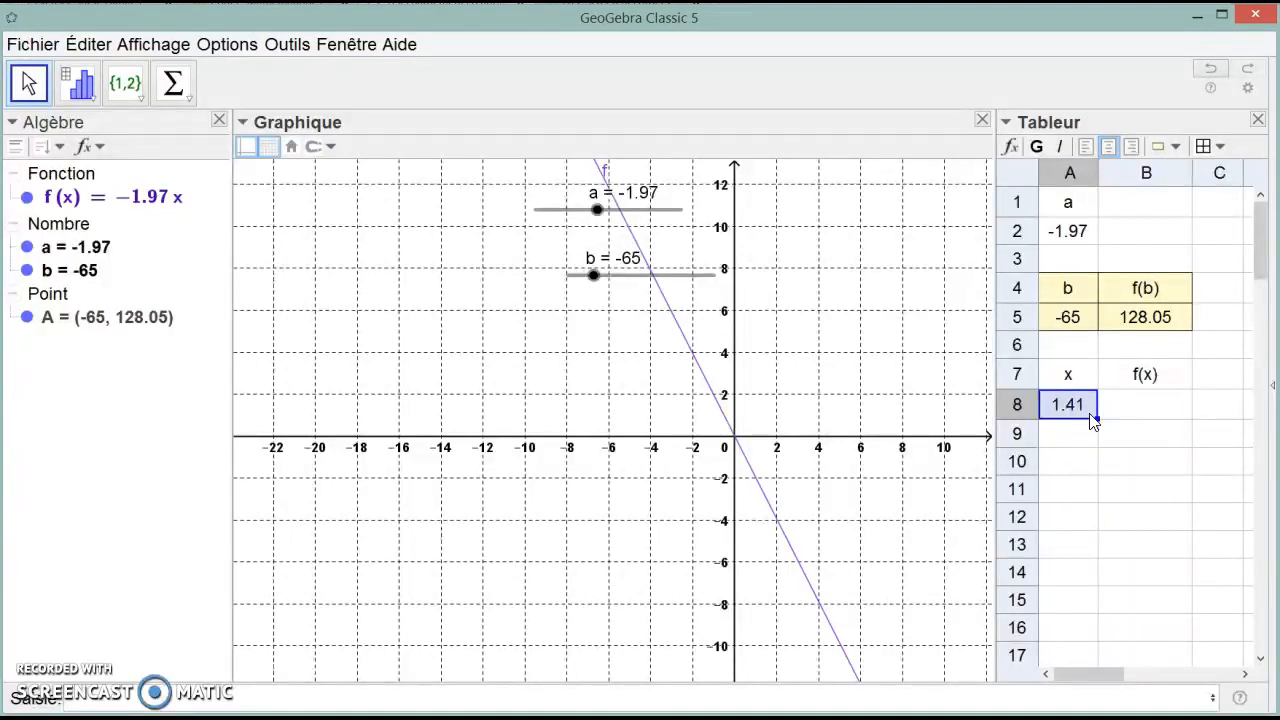
{"action": "left_click", "coordinate": [1092, 414]}
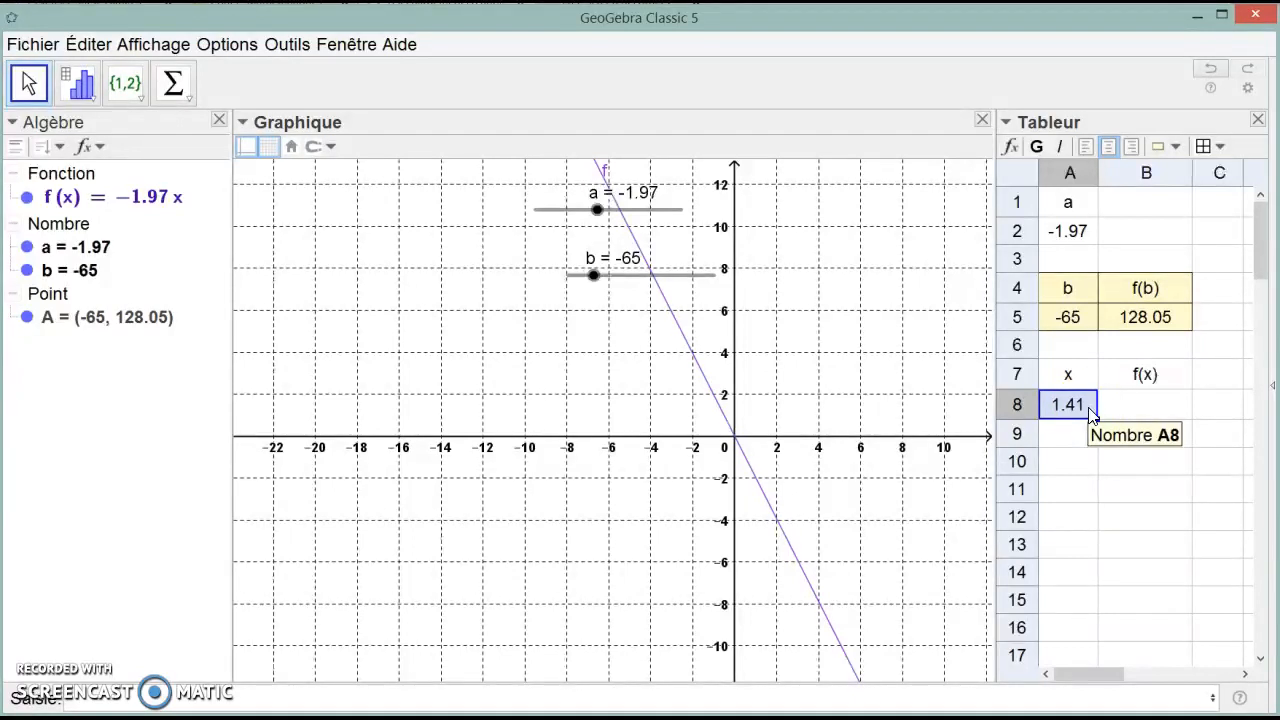
{"action": "left_click", "coordinate": [1083, 446]}
Step: Enter the formula =f(A8) in cell B8, inserting the reference from the x value's cell
{"action": "left_click", "coordinate": [1147, 408]}
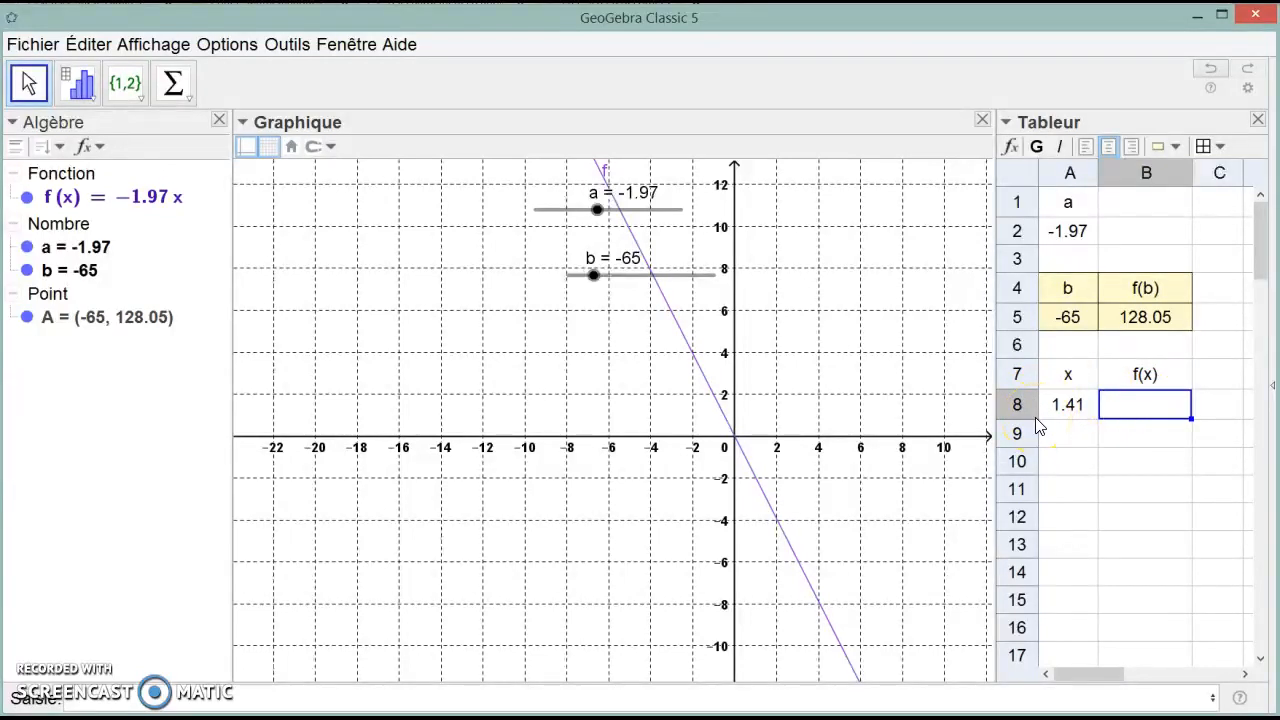
{"action": "left_click", "coordinate": [1138, 410]}
{"action": "type", "text": "=f("}
{"action": "left_click", "coordinate": [1122, 414]}
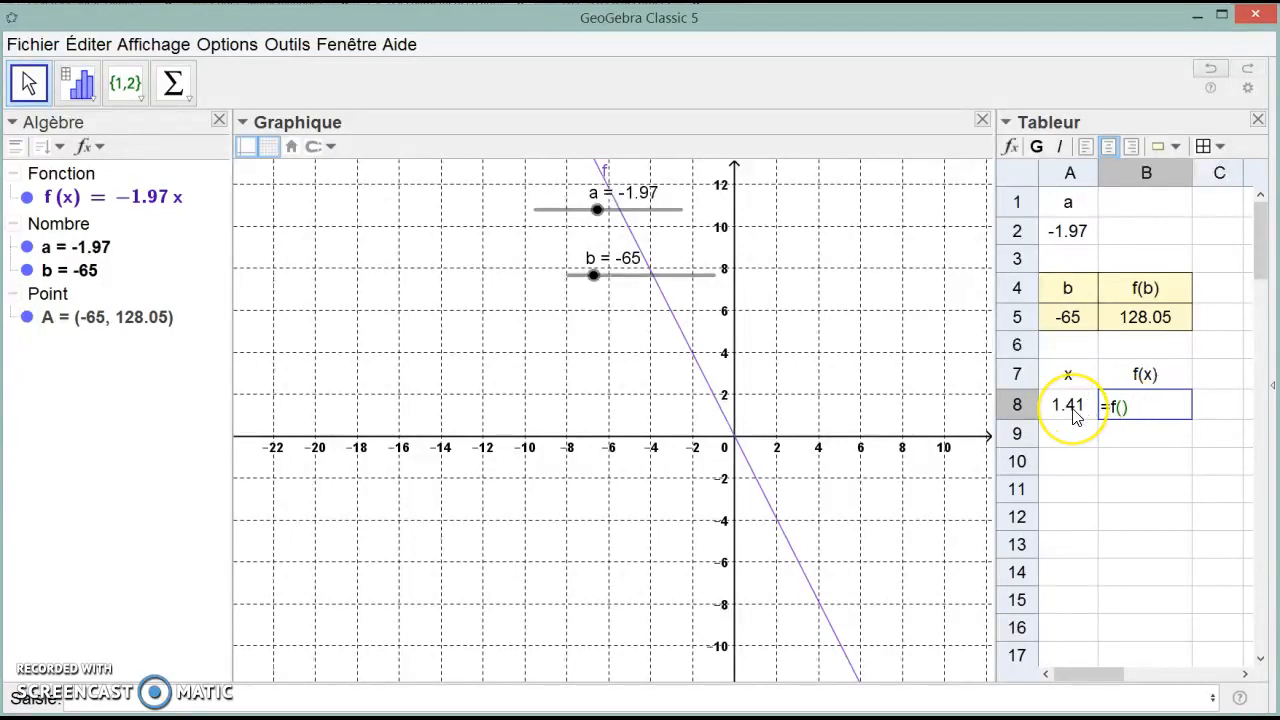
{"action": "left_click", "coordinate": [1072, 412]}
{"action": "left_click", "coordinate": [1158, 428]}
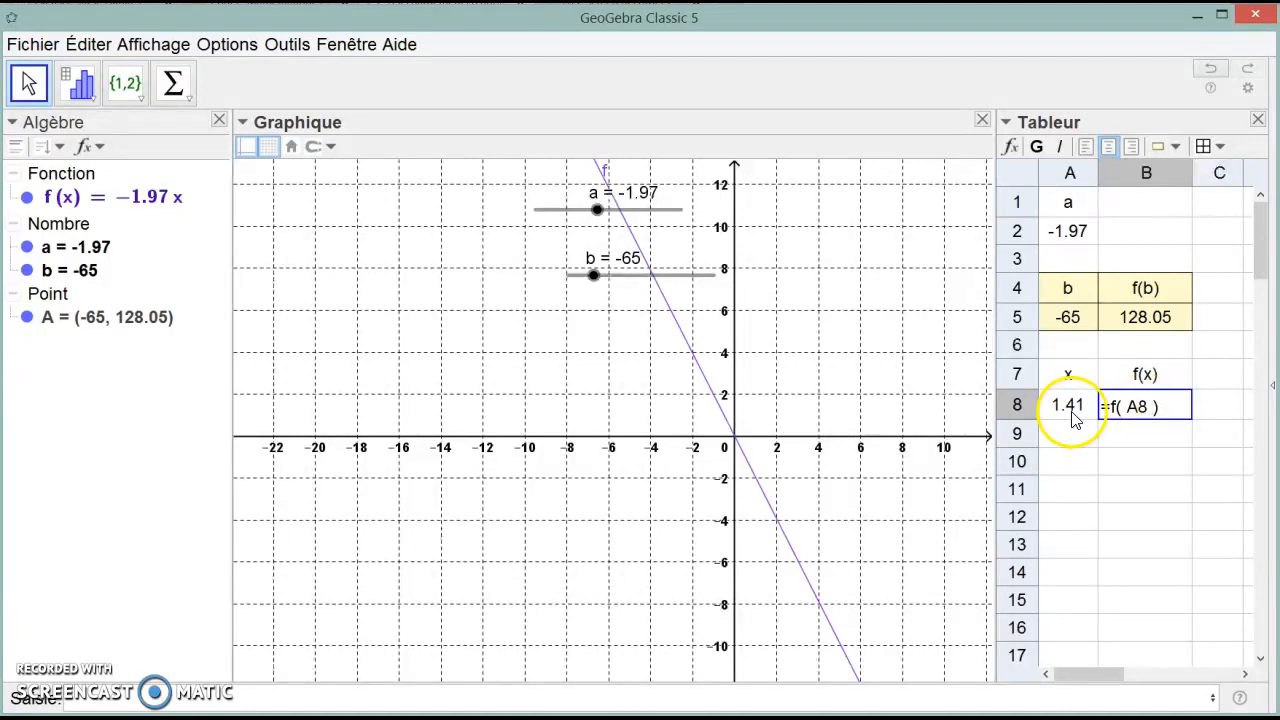
{"action": "key", "text": "Return"}
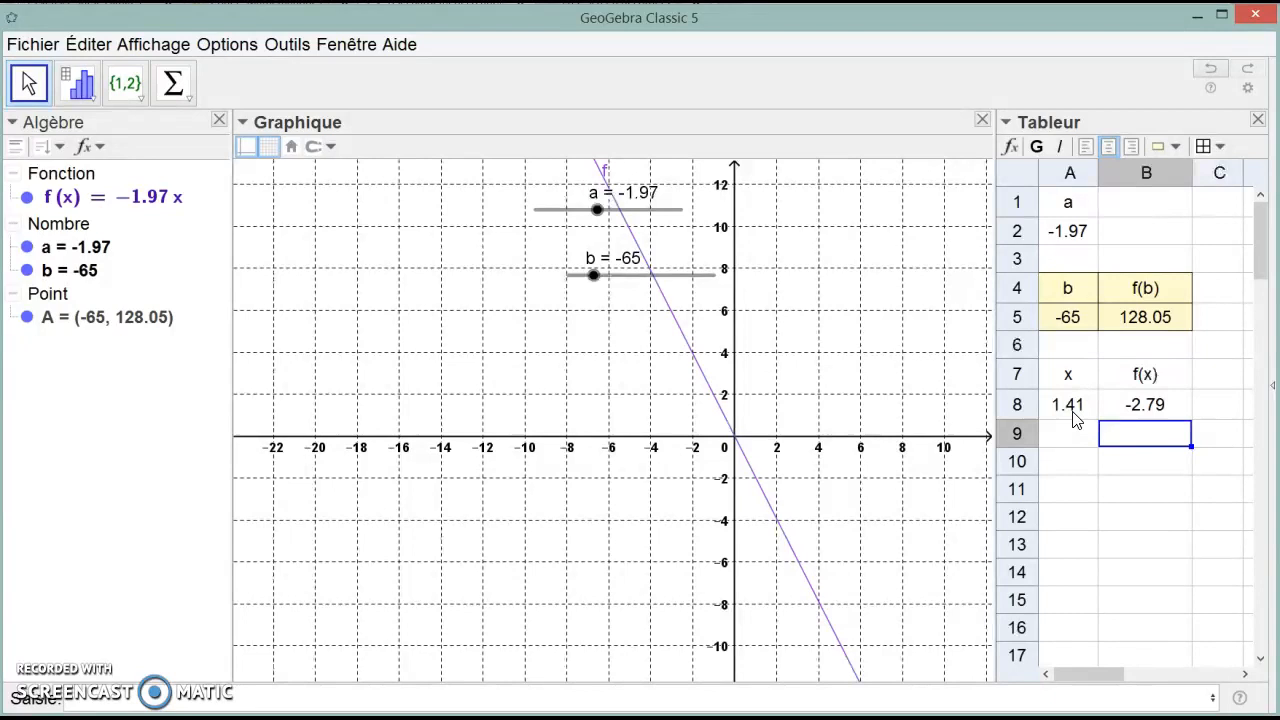
Step: Replace the content of cell A8 with 2/3
{"action": "left_click", "coordinate": [1073, 418]}
{"action": "type", "text": "=sqrt(2"}
{"action": "key", "text": "BackSpace"}
{"action": "key", "text": "BackSpace"}
{"action": "key", "text": "BackSpace"}
{"action": "key", "text": "BackSpace"}
{"action": "key", "text": "BackSpace"}
{"action": "key", "text": "BackSpace"}
{"action": "key", "text": "BackSpace"}
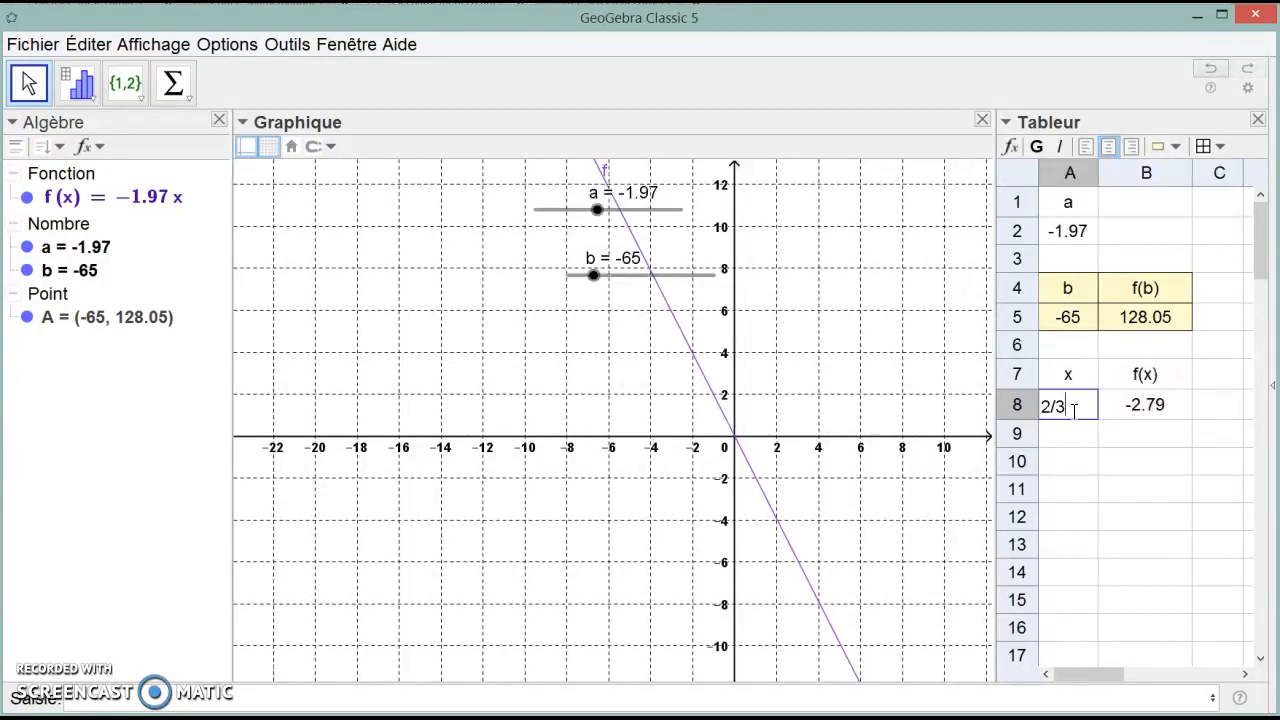
{"action": "key", "text": "Return"}
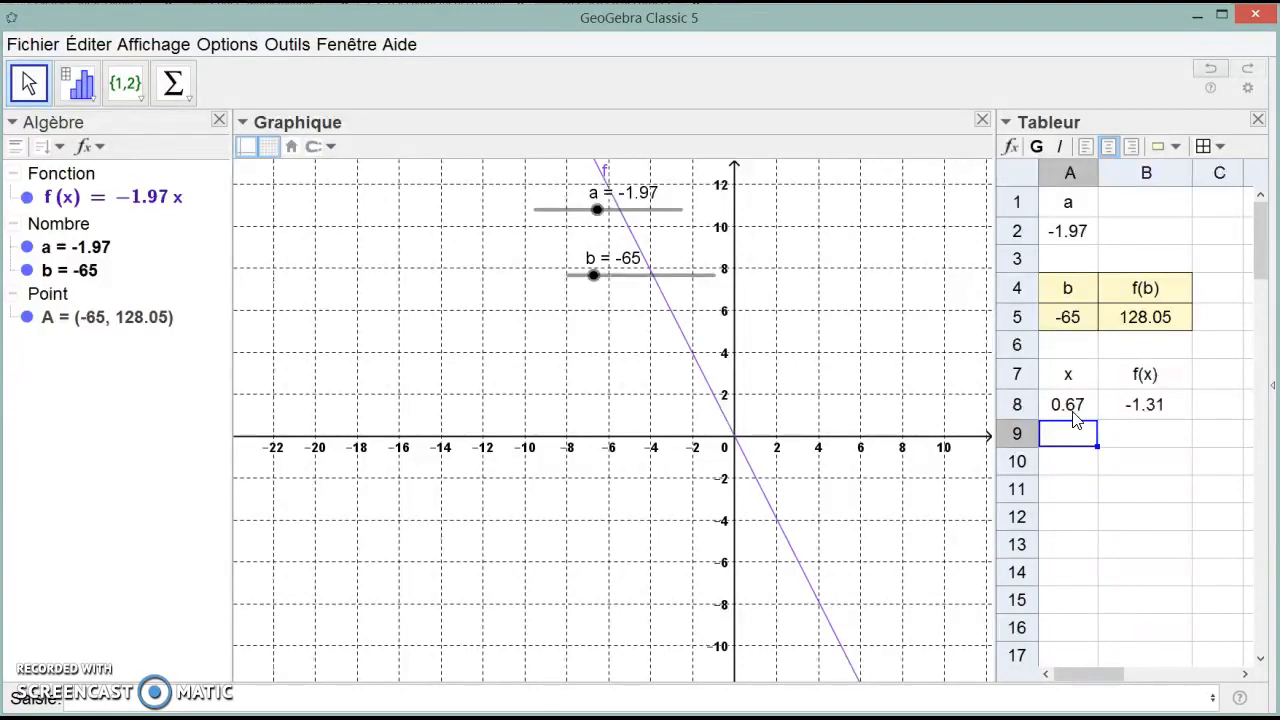
Step: Apply all inner and outer borders and a light green background to the cell range A7:B8
{"action": "left_click", "coordinate": [1158, 408]}
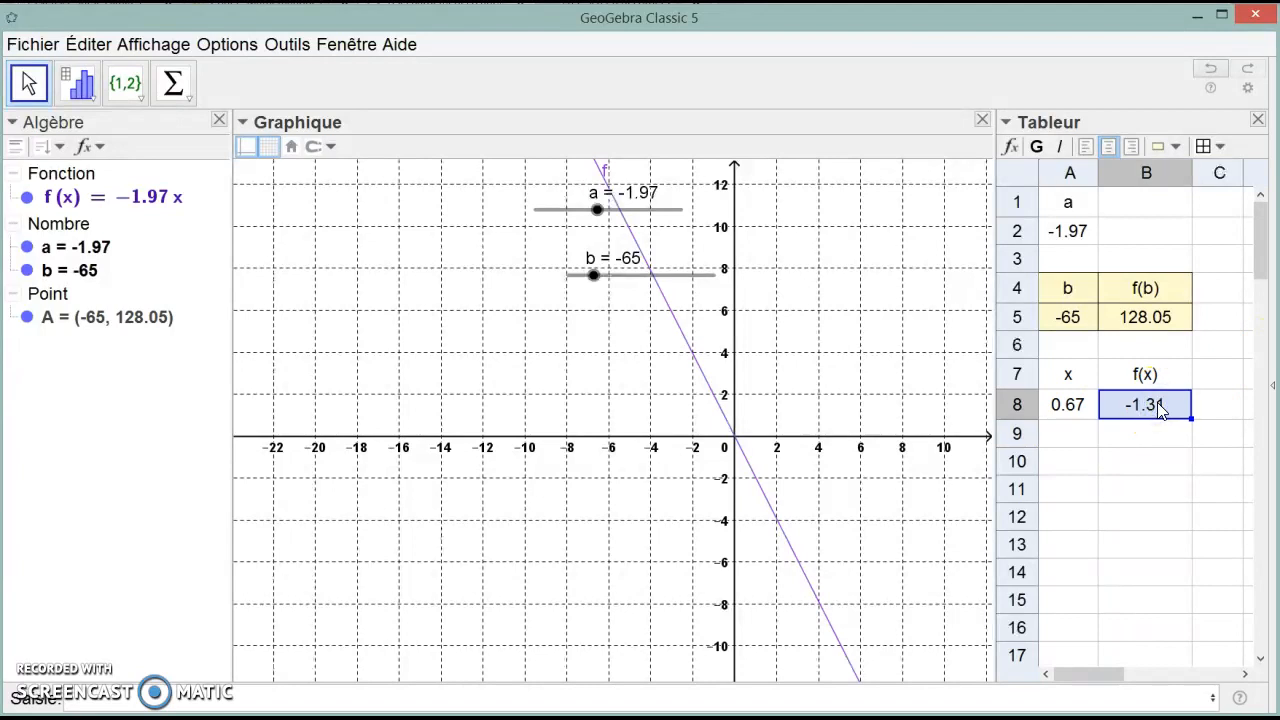
{"action": "left_click_drag", "start_coordinate": [1077, 365], "coordinate": [1118, 415]}
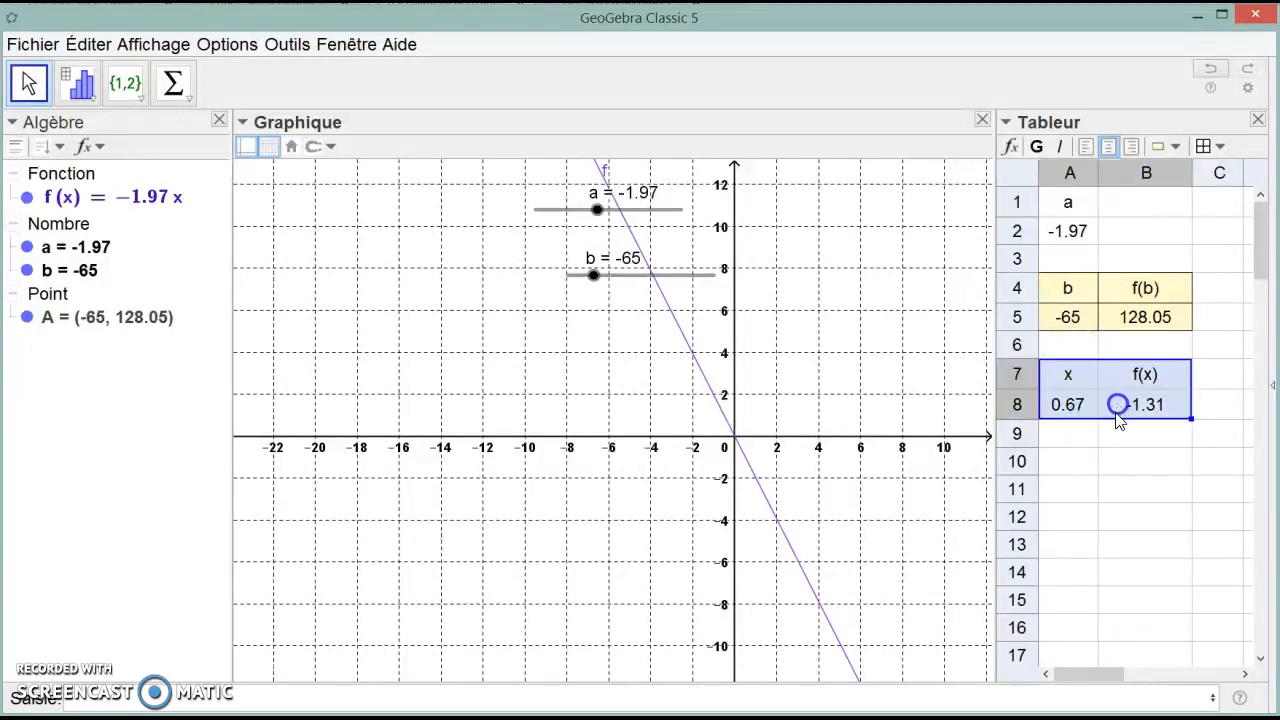
{"action": "left_click", "coordinate": [1219, 146]}
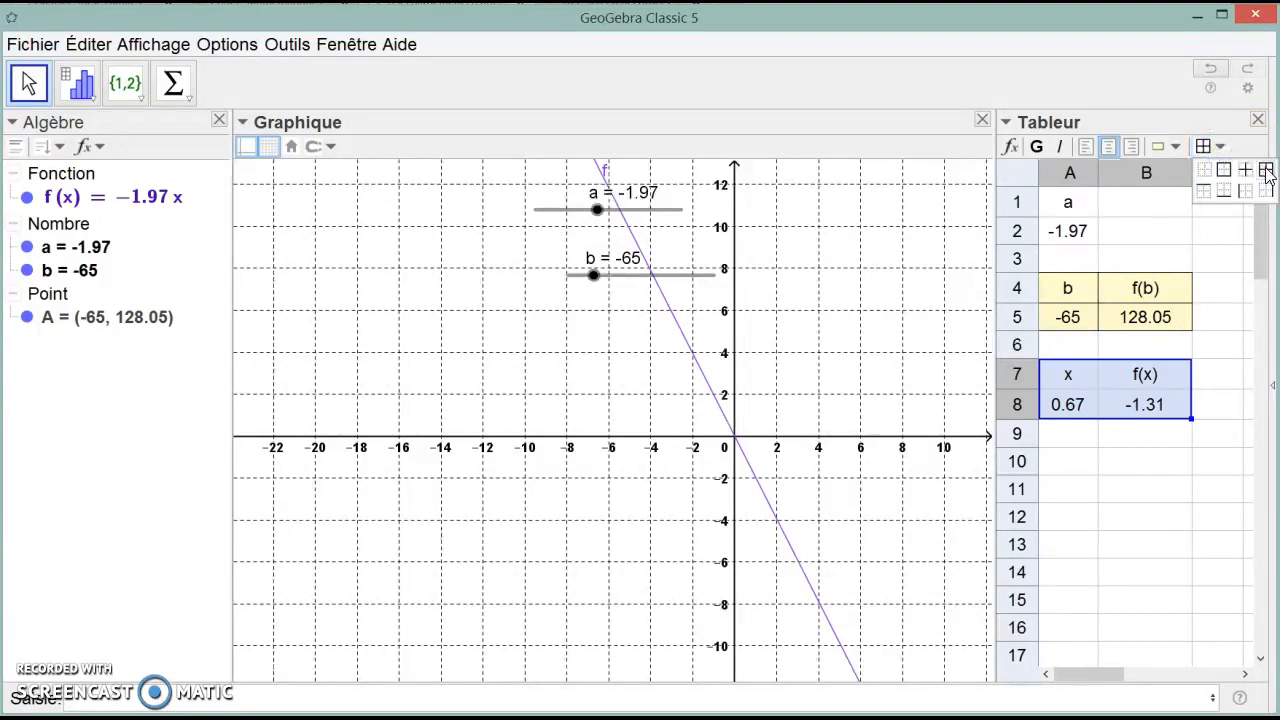
{"action": "left_click", "coordinate": [1266, 172]}
{"action": "left_click", "coordinate": [1175, 146]}
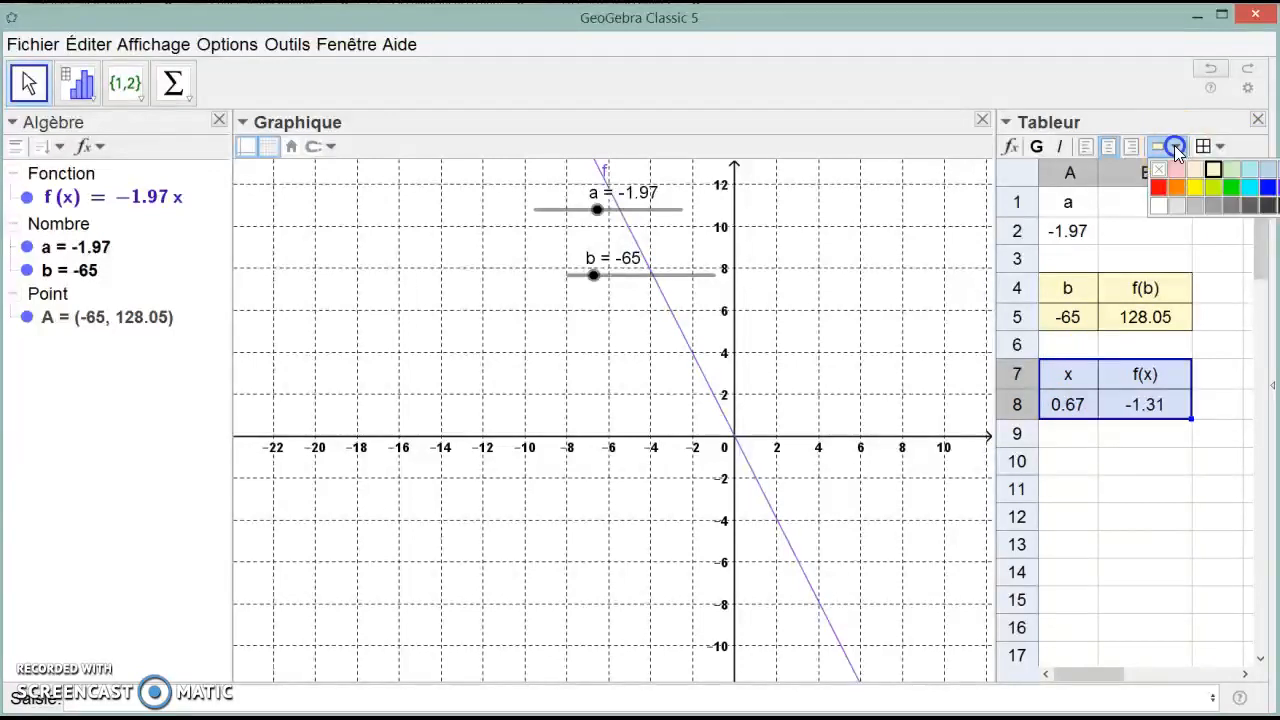
{"action": "left_click", "coordinate": [1229, 185]}
{"action": "left_click", "coordinate": [1237, 280]}
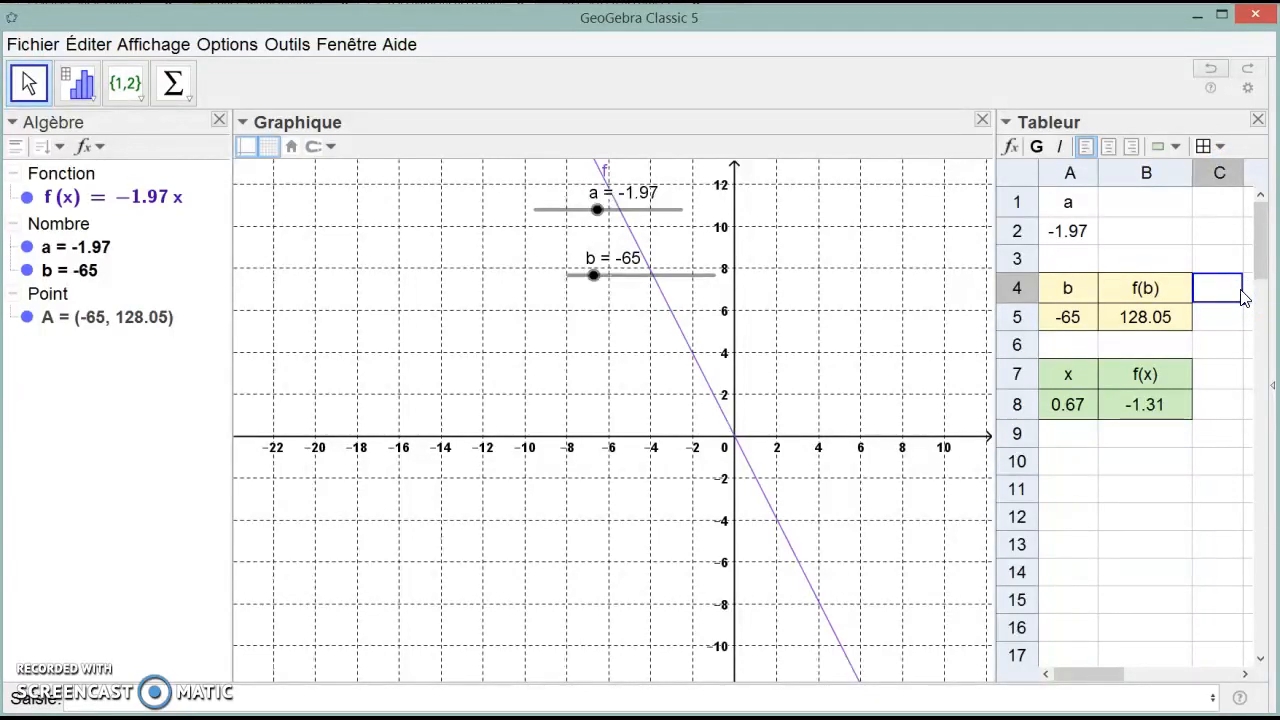
Step: Redefine function f as a x^2, and move slider b to 10 and slider a to 0.66
{"action": "double_click", "coordinate": [145, 200]}
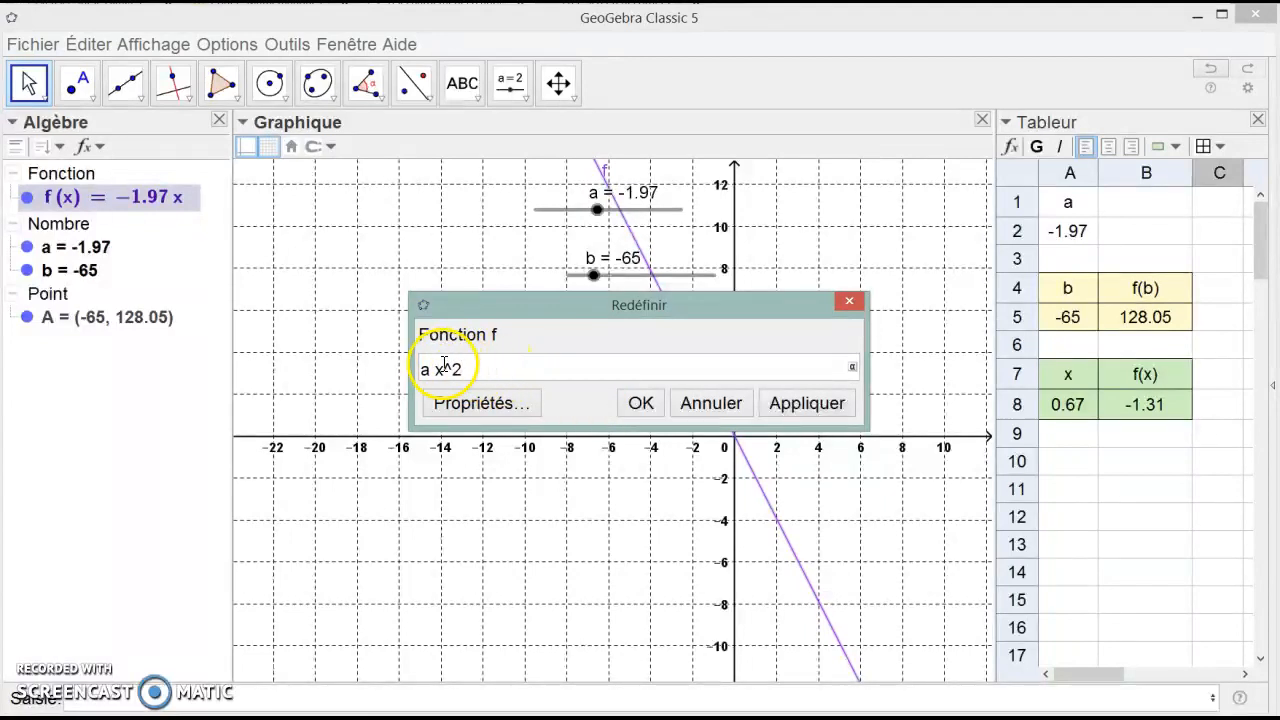
{"action": "left_click", "coordinate": [640, 403]}
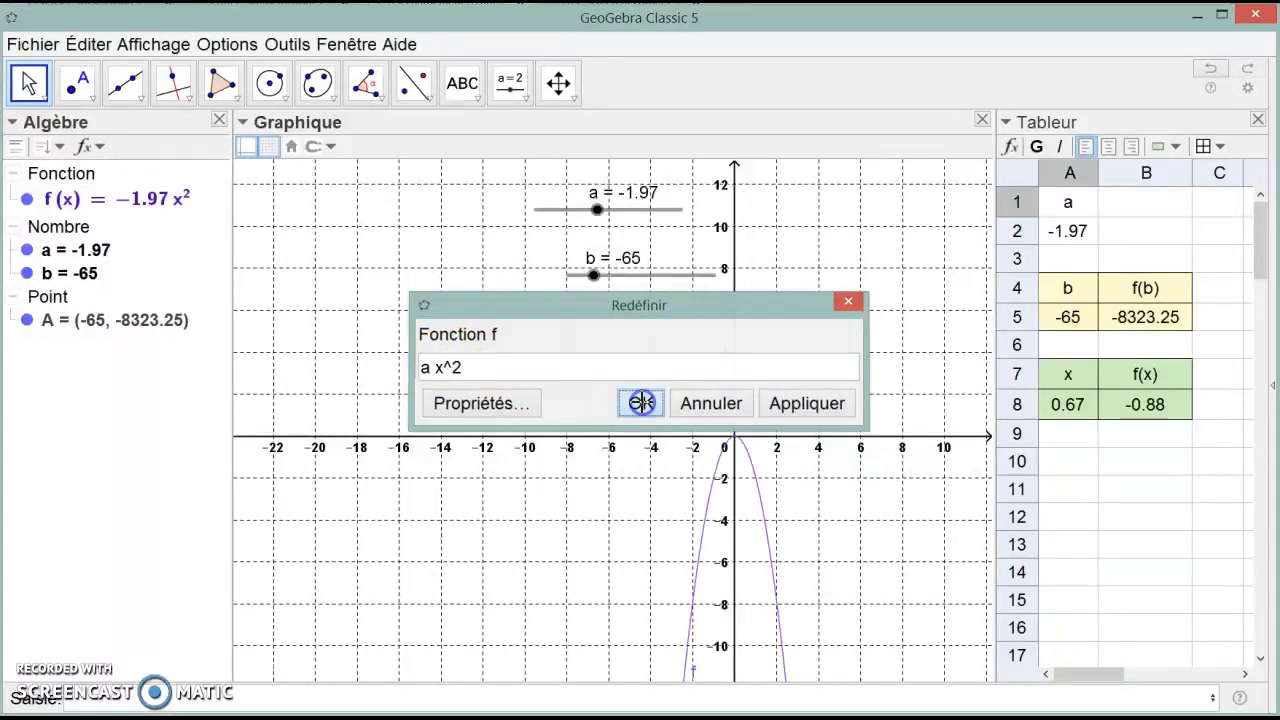
{"action": "left_click_drag", "start_coordinate": [594, 275], "coordinate": [651, 276]}
{"action": "left_click", "coordinate": [617, 212]}
{"action": "mouse_move", "coordinate": [597, 210]}
{"action": "left_mouse_down"}
{"action": "mouse_move", "coordinate": [618, 217]}
{"action": "mouse_move", "coordinate": [609, 208]}
{"action": "left_mouse_up"}
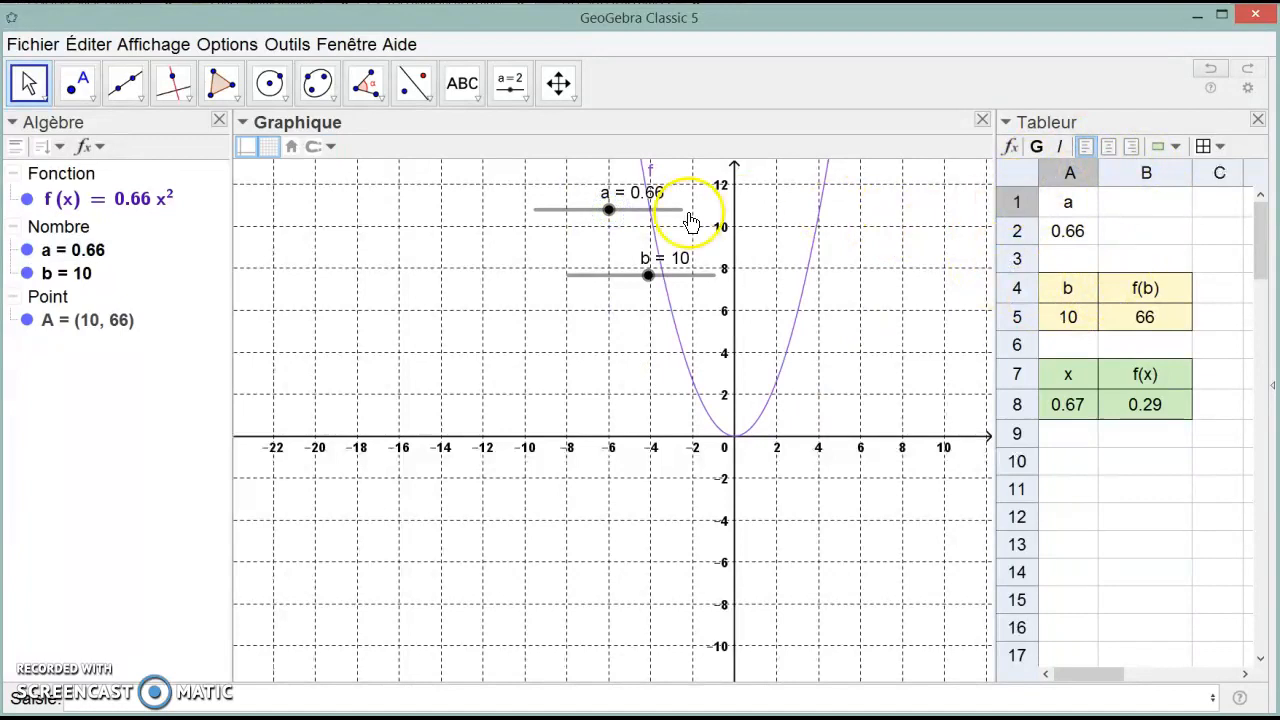
Step: Redefine function f as ln(x), and move slider b to -40 to test a negative input
{"action": "double_click", "coordinate": [140, 199]}
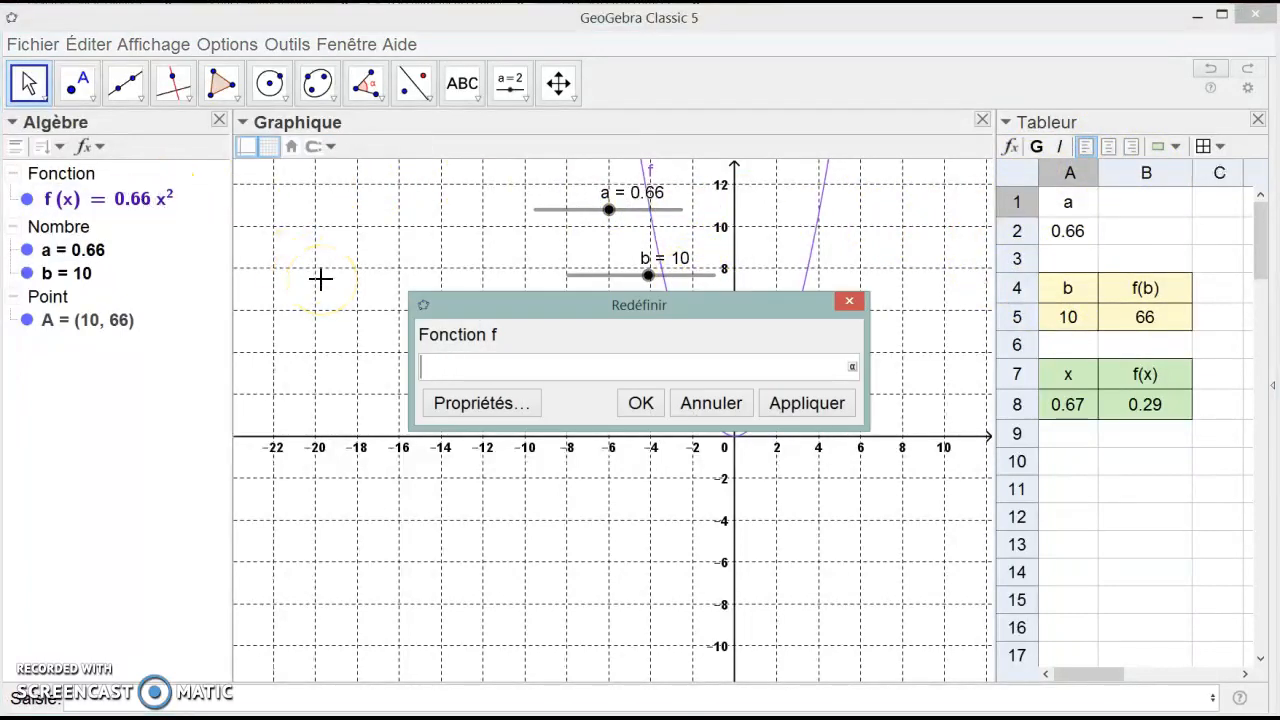
{"action": "type", "text": "lnx"}
{"action": "left_click", "coordinate": [320, 279]}
{"action": "key", "text": "Return"}
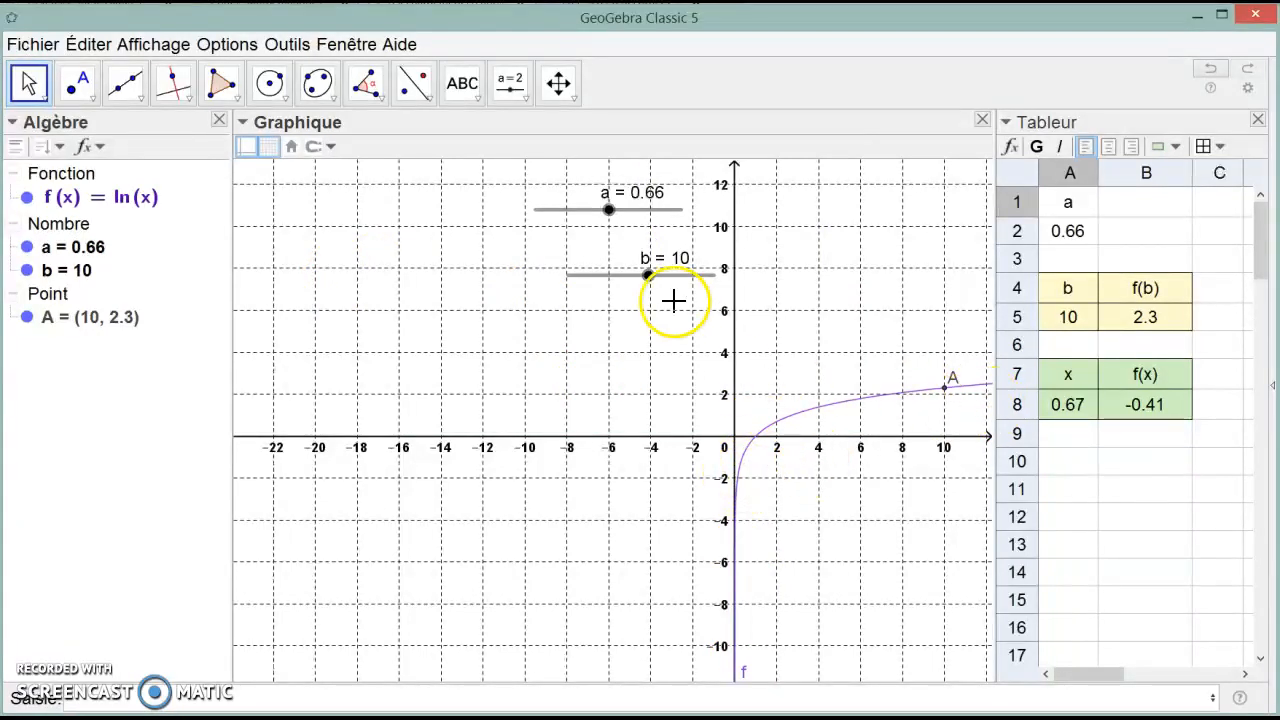
{"action": "left_click", "coordinate": [648, 278]}
{"action": "left_click_drag", "start_coordinate": [648, 283], "coordinate": [612, 283]}
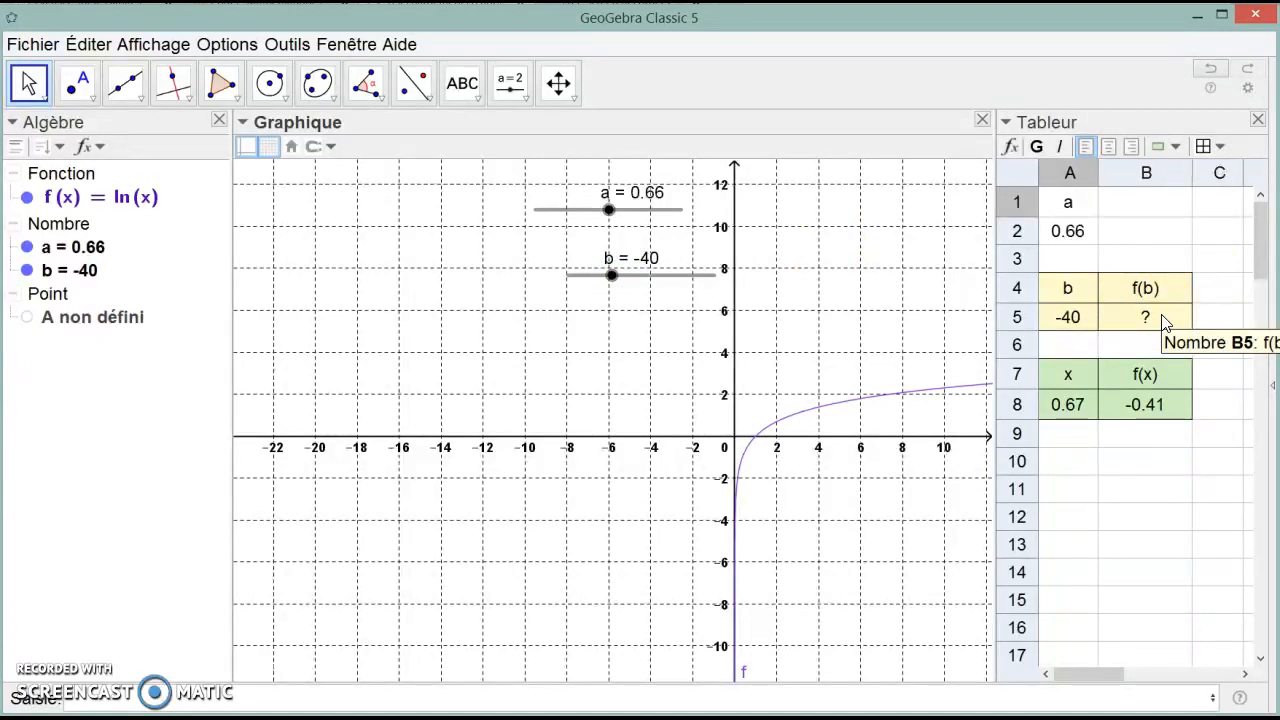
Step: Redefine function f as 1/x directly in its algebra entry
{"action": "double_click", "coordinate": [146, 203]}
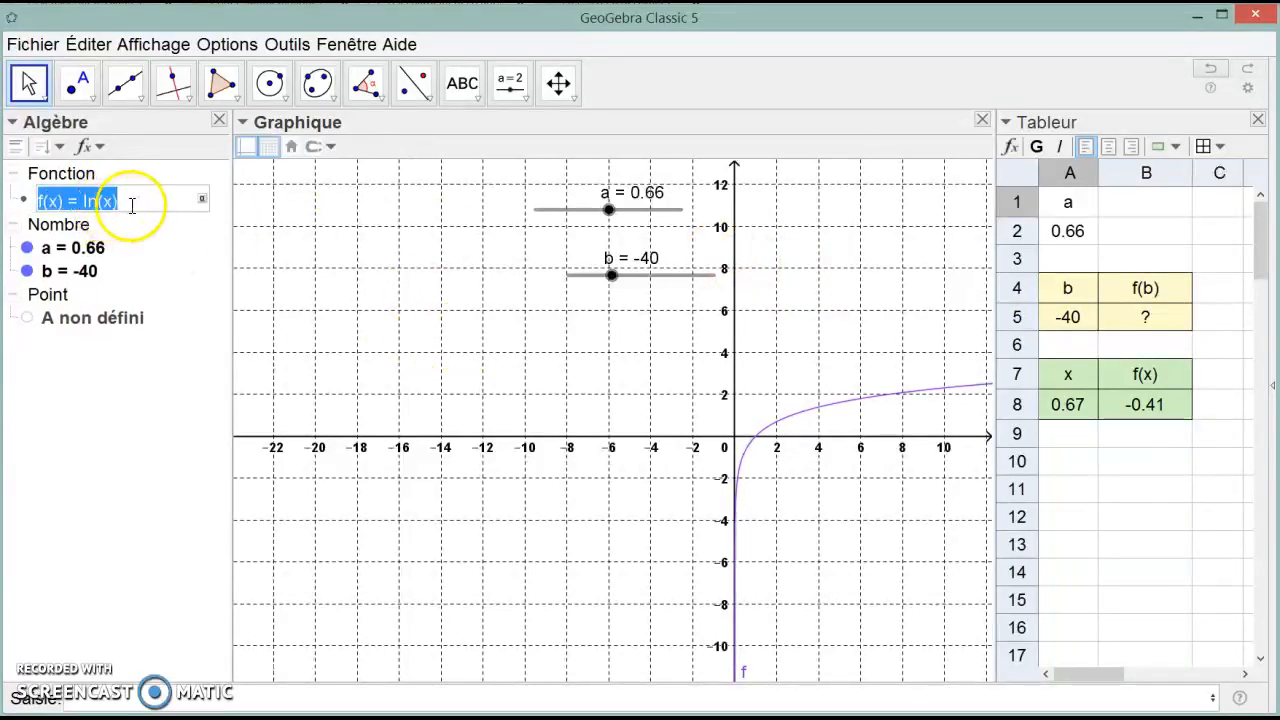
{"action": "left_click", "coordinate": [130, 205]}
{"action": "key", "text": "BackSpace"}
{"action": "key", "text": "BackSpace"}
{"action": "key", "text": "BackSpace"}
{"action": "key", "text": "BackSpace"}
{"action": "key", "text": "BackSpace"}
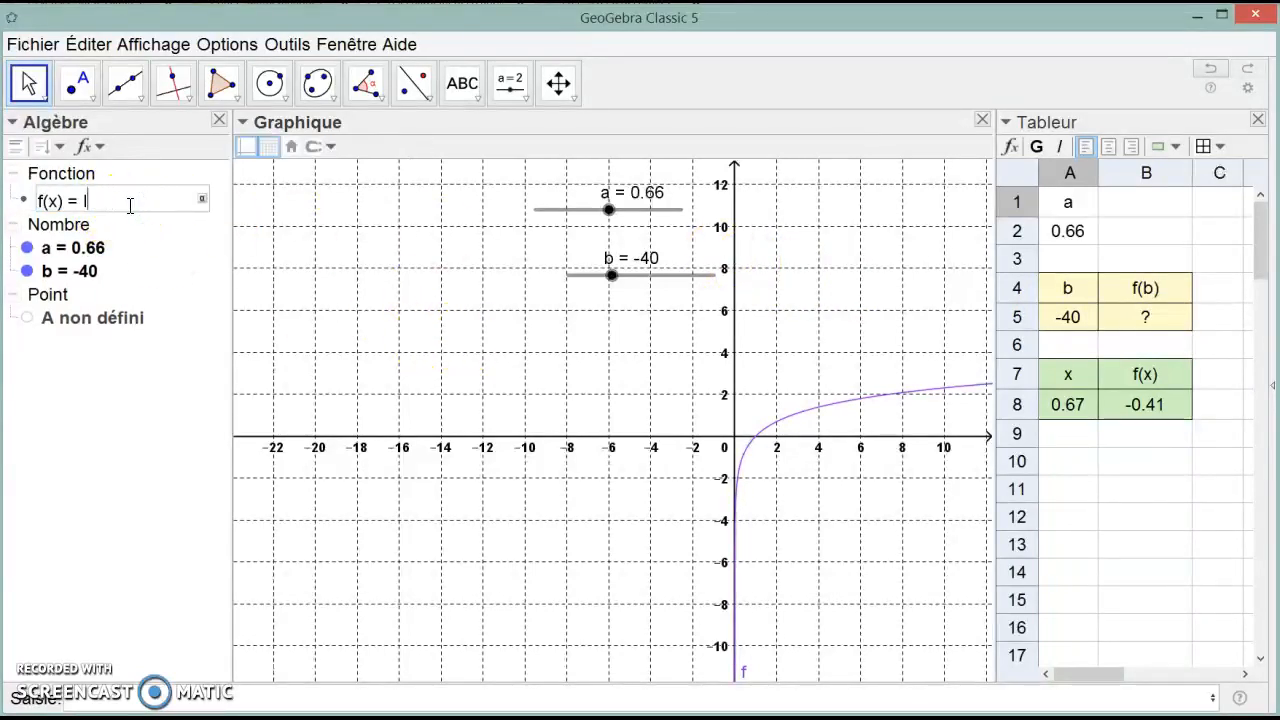
{"action": "type", "text": "1/x"}
{"action": "key", "text": "Return"}
{"action": "left_click", "coordinate": [385, 426]}
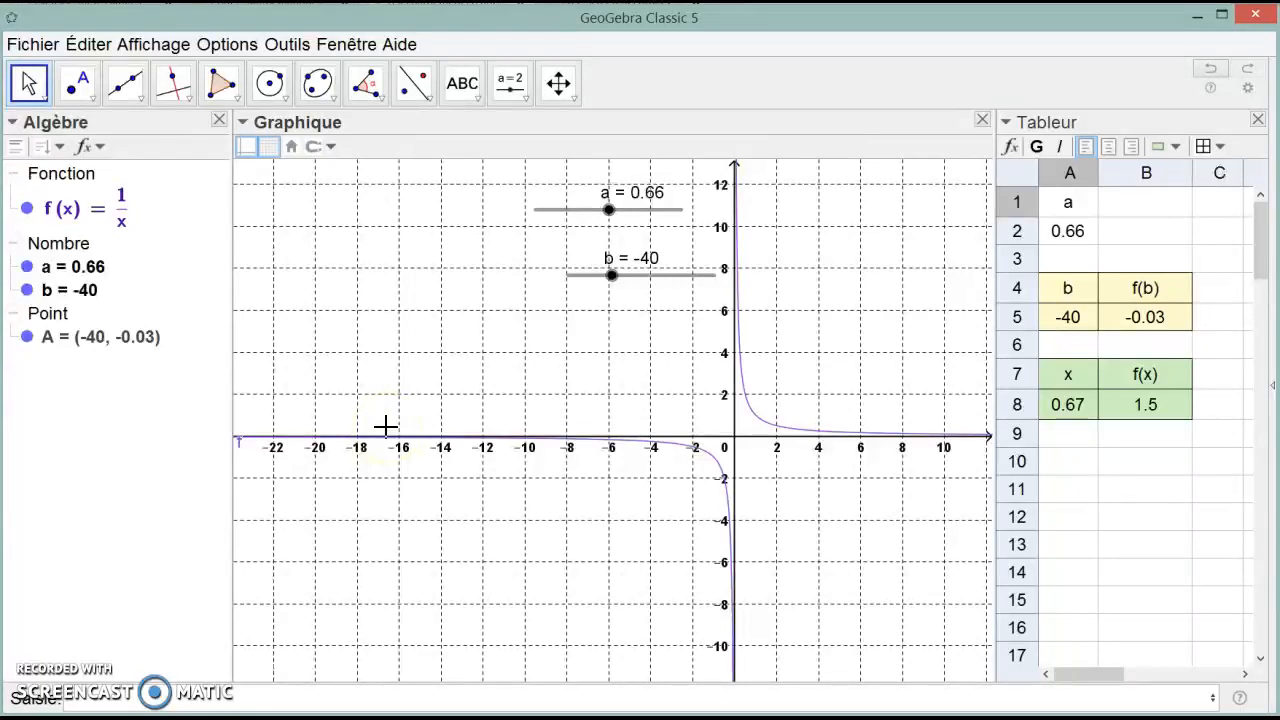